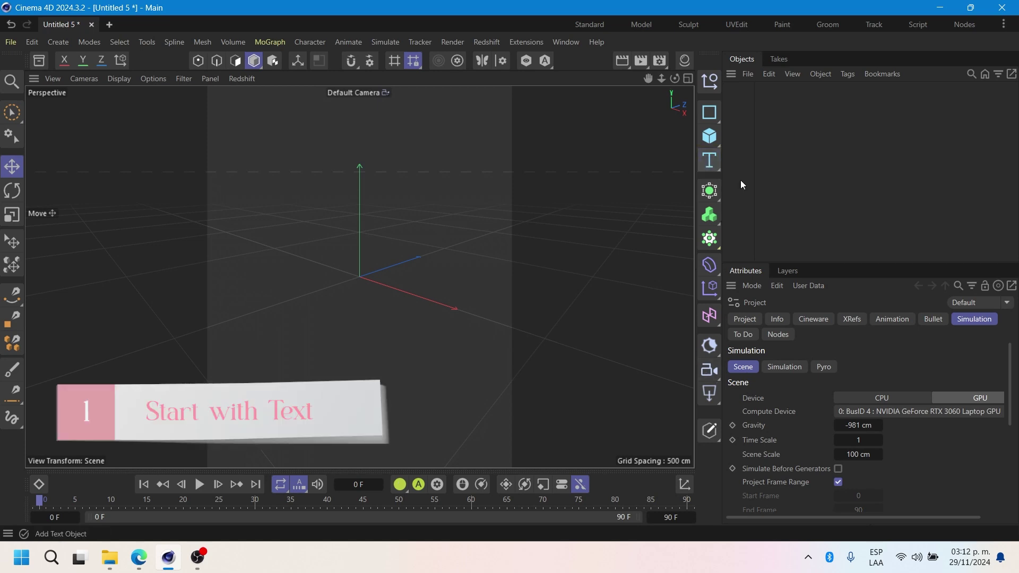
Step: Add a 3D text object and set its text to "love"
left_click(709, 159)
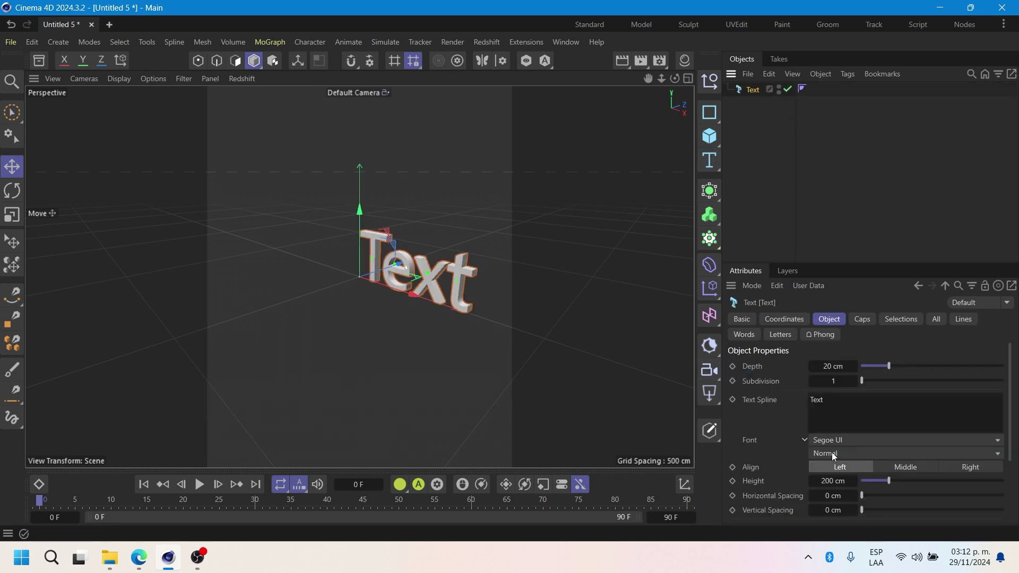
type("love")
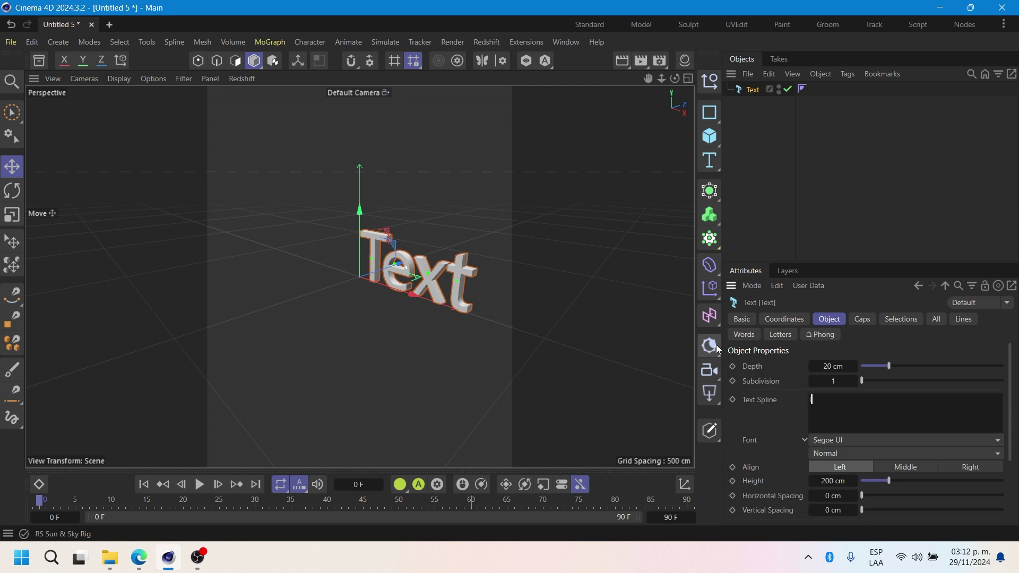
key("Return")
Step: Set the text object's font to Futura-ExtraBold
left_click(875, 442)
left_click(875, 441)
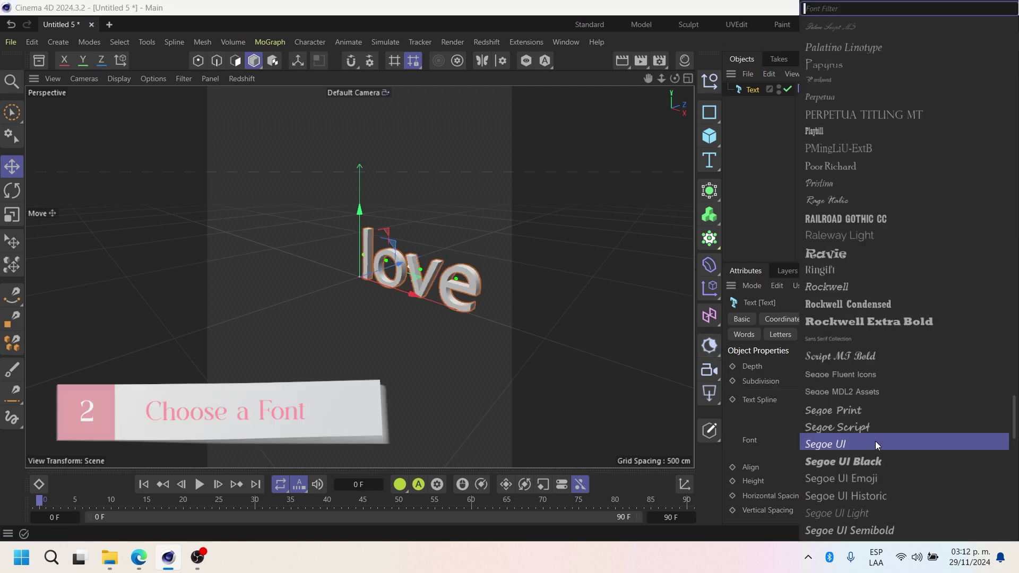
scroll(869, 318, "up", 15)
scroll(869, 317, "down", 3)
left_click(869, 317)
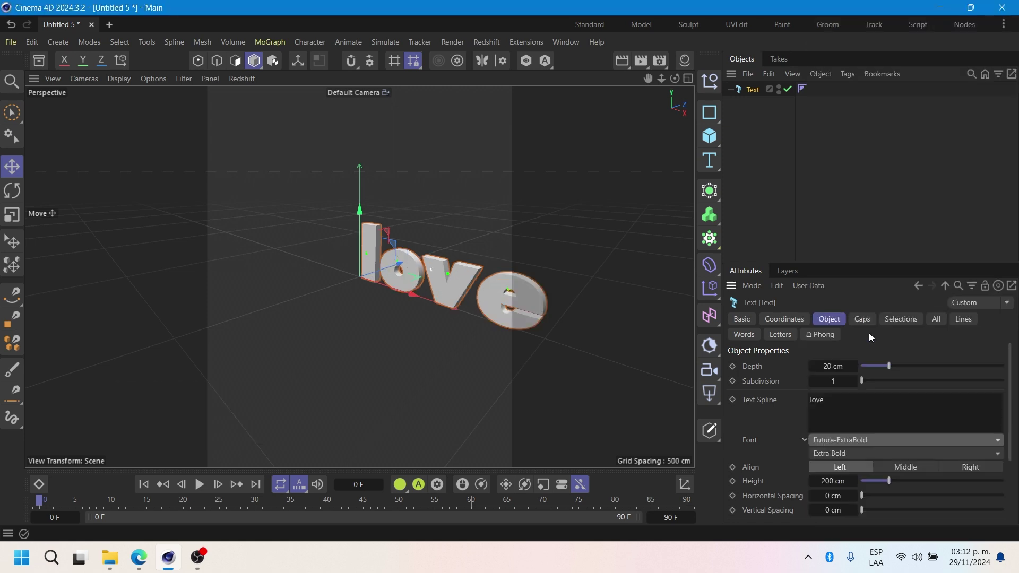
Step: Split the text into two lines, "lo" above "ve", and view it from the front
left_click_drag(644, 82, 675, 78)
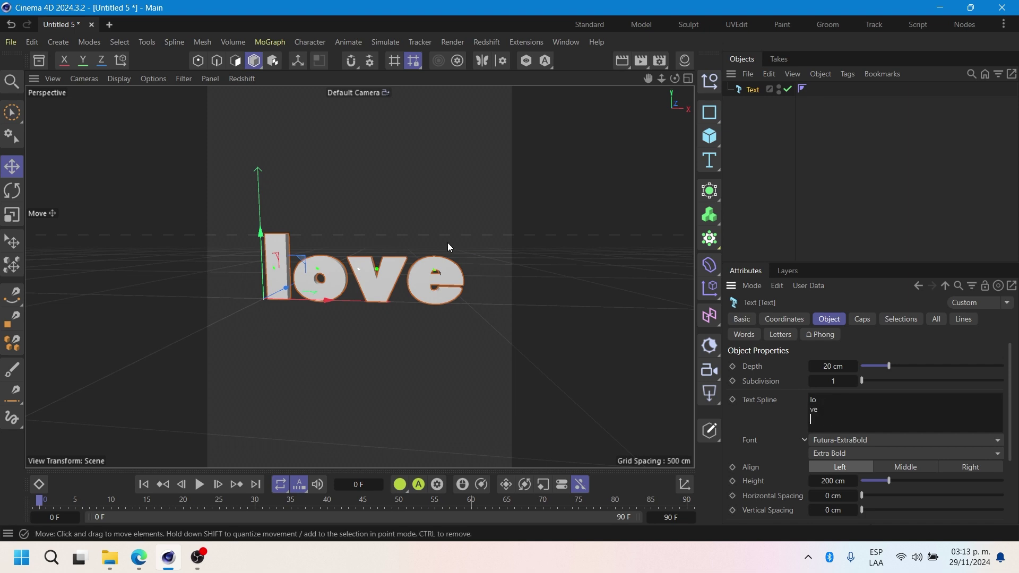
left_click(430, 229)
left_click(310, 304)
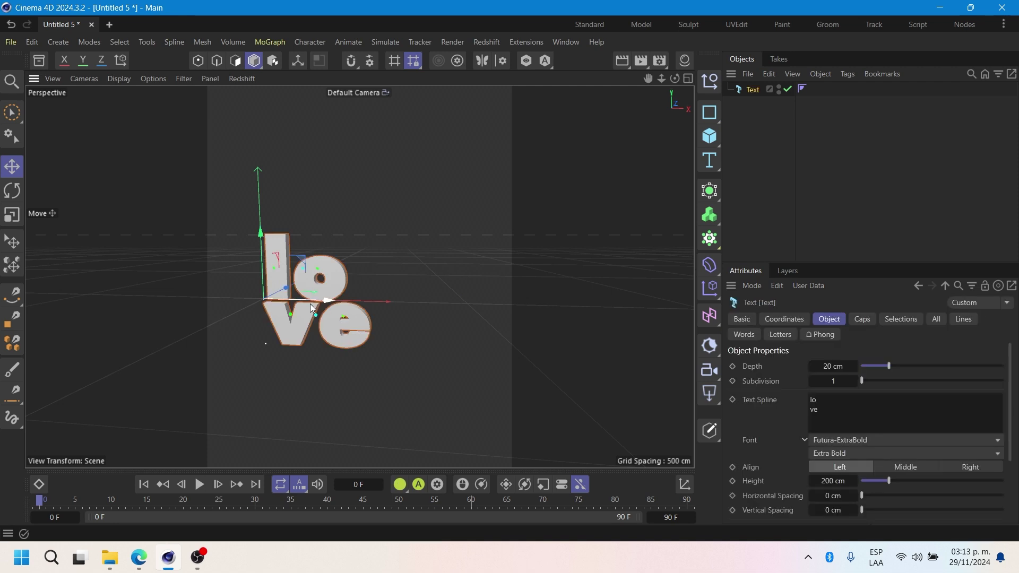
Step: Shift the two-line text along the X axis toward the middle of the frame and bring the view closer to it
left_click_drag(310, 304, 354, 298)
key("r")
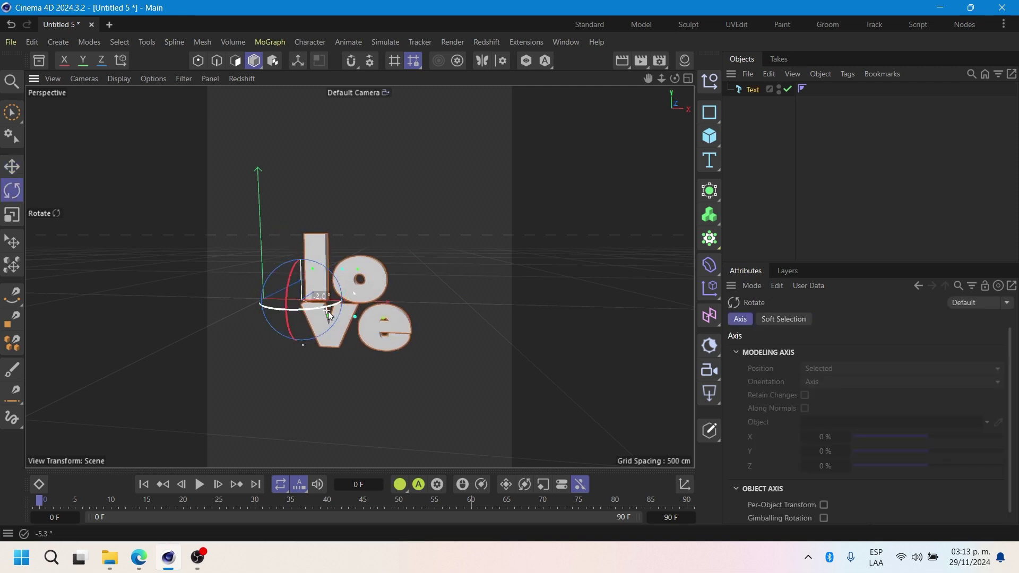
left_click_drag(292, 303, 289, 295)
left_click_drag(647, 78, 662, 54)
mouse_move(661, 78)
left_mouse_down()
mouse_move(716, 79)
mouse_move(673, 74)
left_mouse_up()
Step: Try the text in capitals, with "LO" on the first line and "VE" on the second
left_click(750, 91)
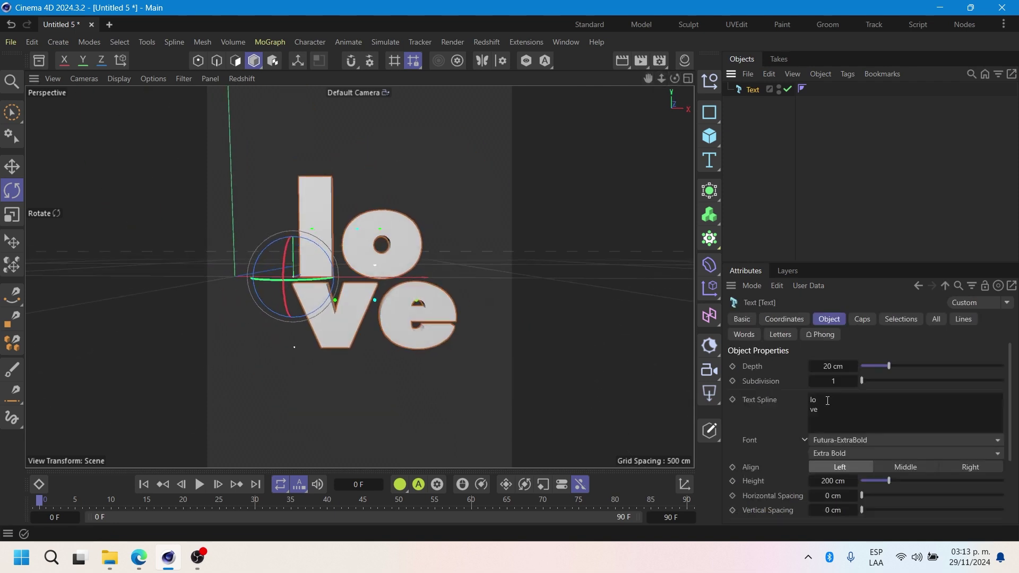
left_click(805, 412)
type("VE")
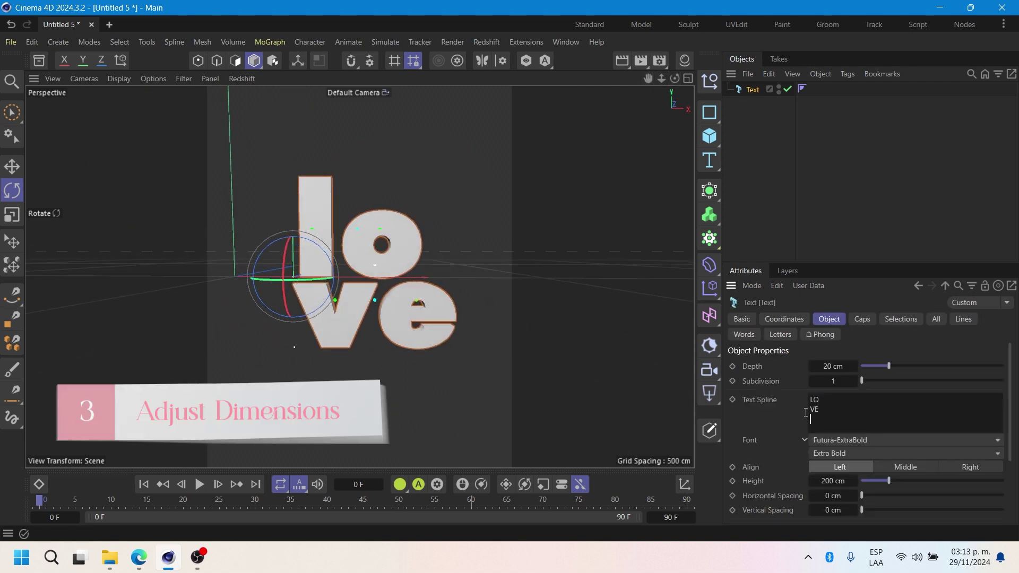
left_click(477, 323)
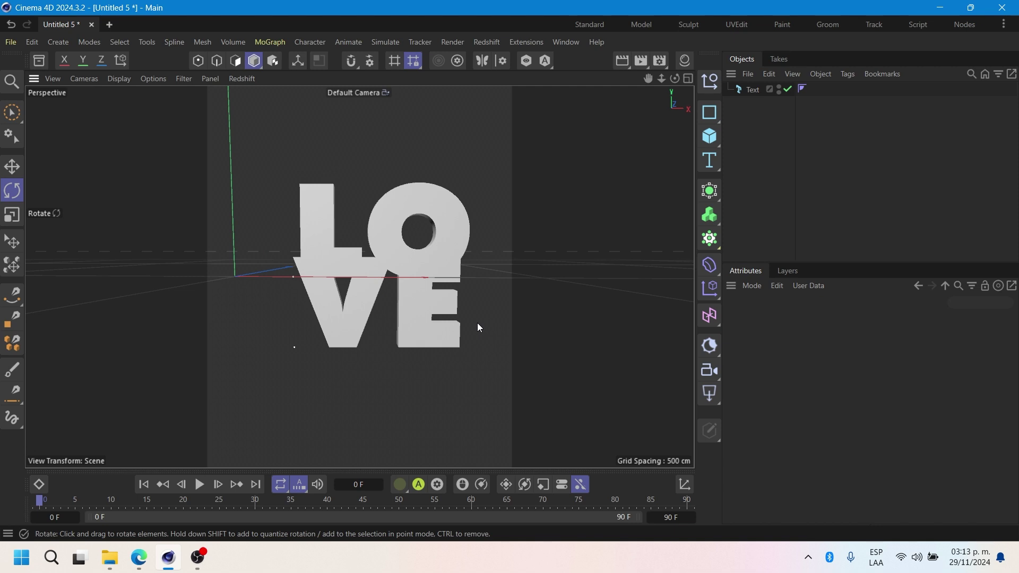
Step: Return the text to lowercase, with "lo" on the first line and "ve" on the second
left_click(754, 90)
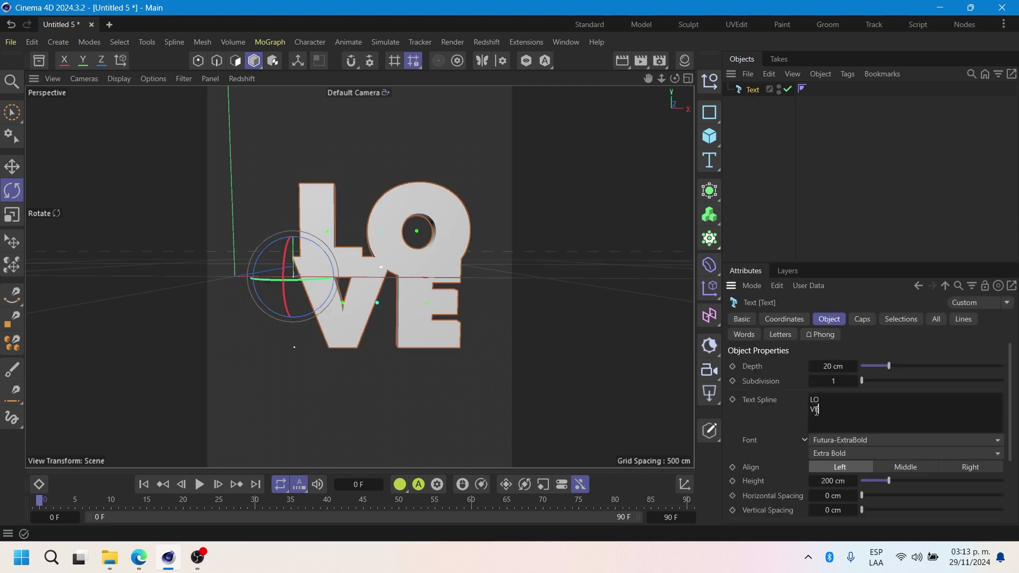
key("Return")
type("ve")
left_click(424, 349)
Step: Add a Redshift camera, look through it and frame the text larger and straight on
key("e")
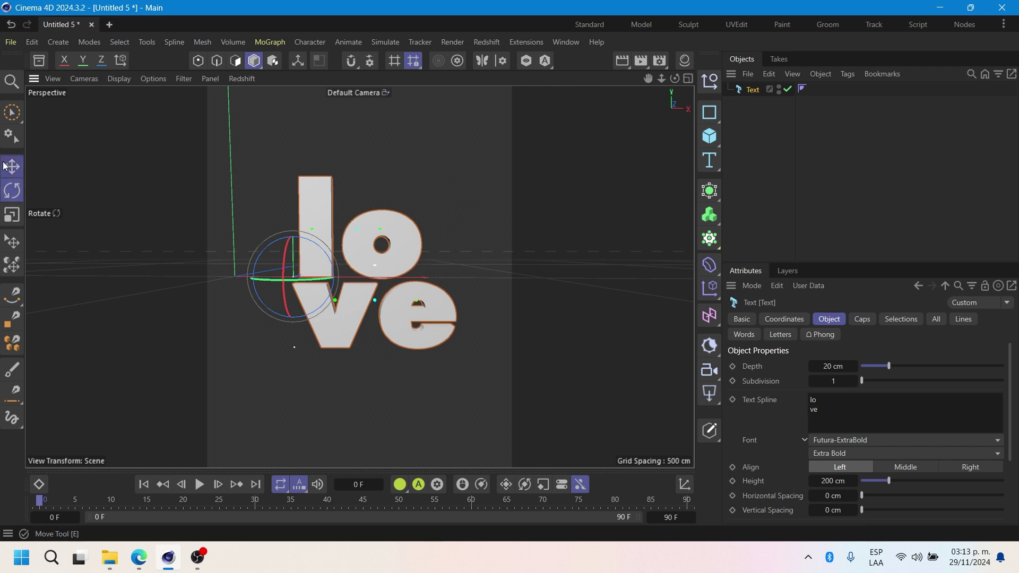
left_click(450, 222)
left_click(412, 235)
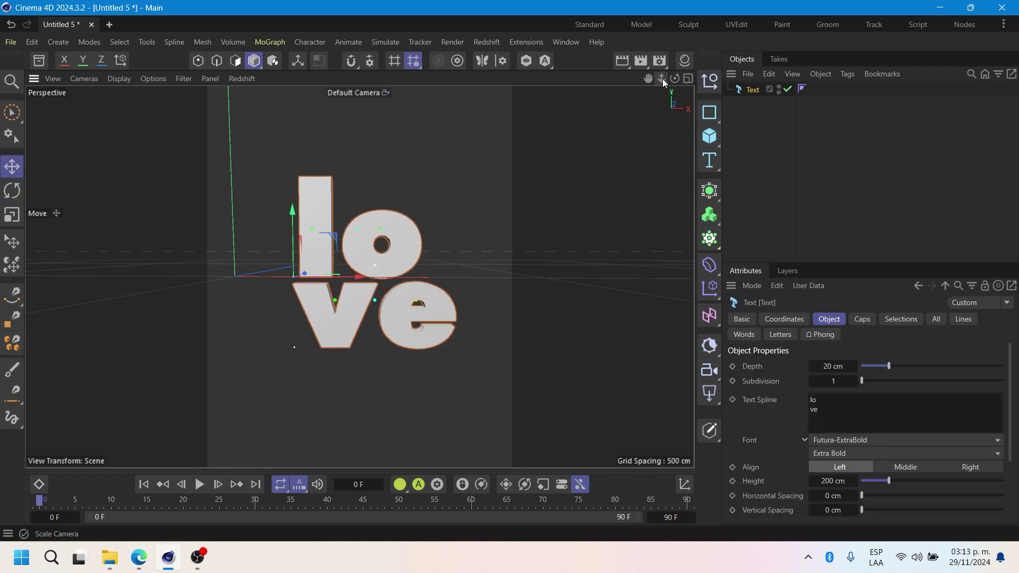
mouse_move(662, 78)
left_mouse_down()
mouse_move(690, 78)
mouse_move(664, 79)
left_mouse_up()
left_click(709, 370)
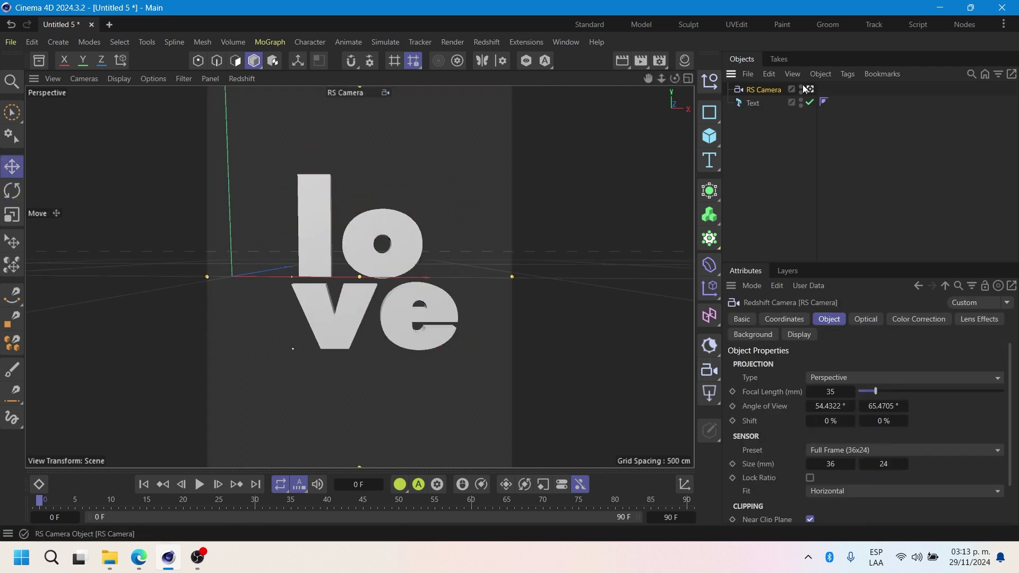
scroll(360, 277, "up", 10)
mouse_move(690, 79)
left_mouse_down()
mouse_move(636, 82)
mouse_move(676, 74)
left_mouse_up()
Step: Capitalize the first letter of the text so the two lines read "Lo" and "ve"
left_click(754, 104)
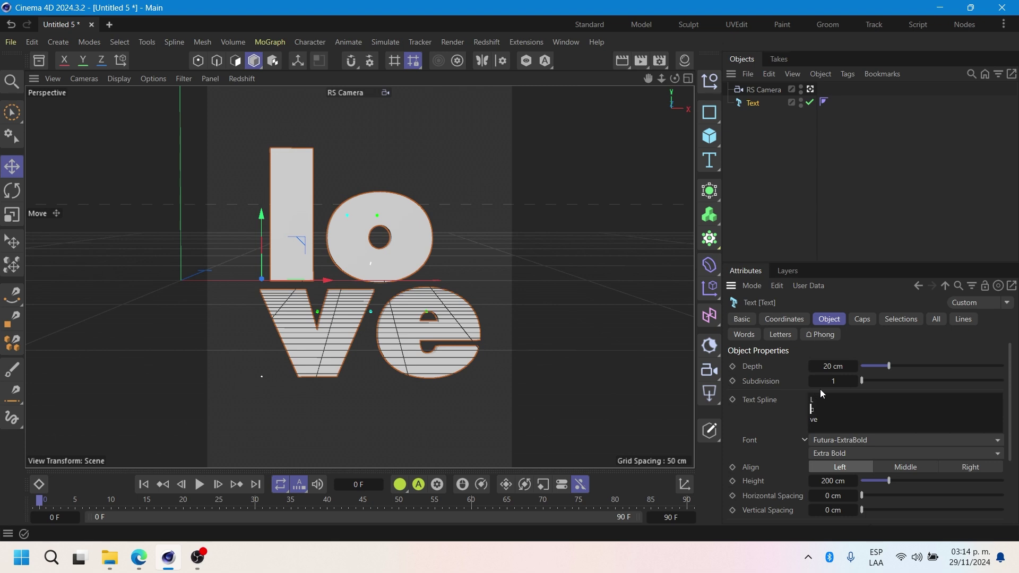
key("BackSpace")
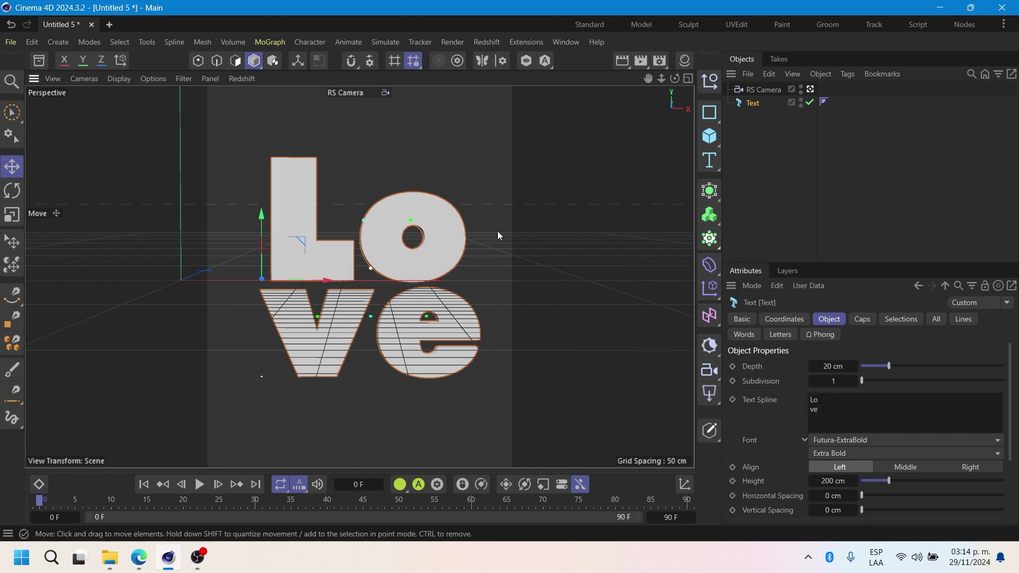
key("r")
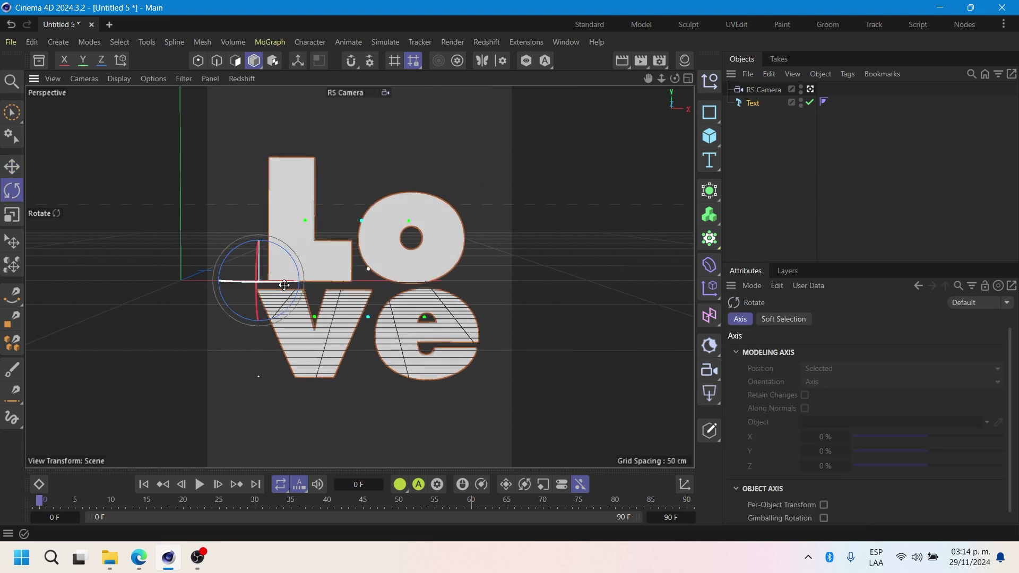
left_click(756, 106)
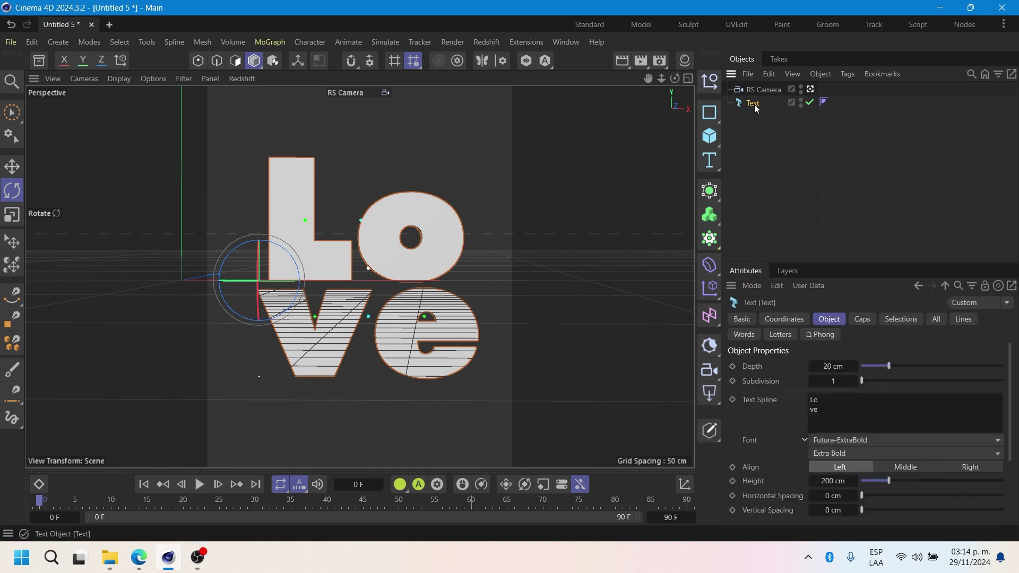
key("e")
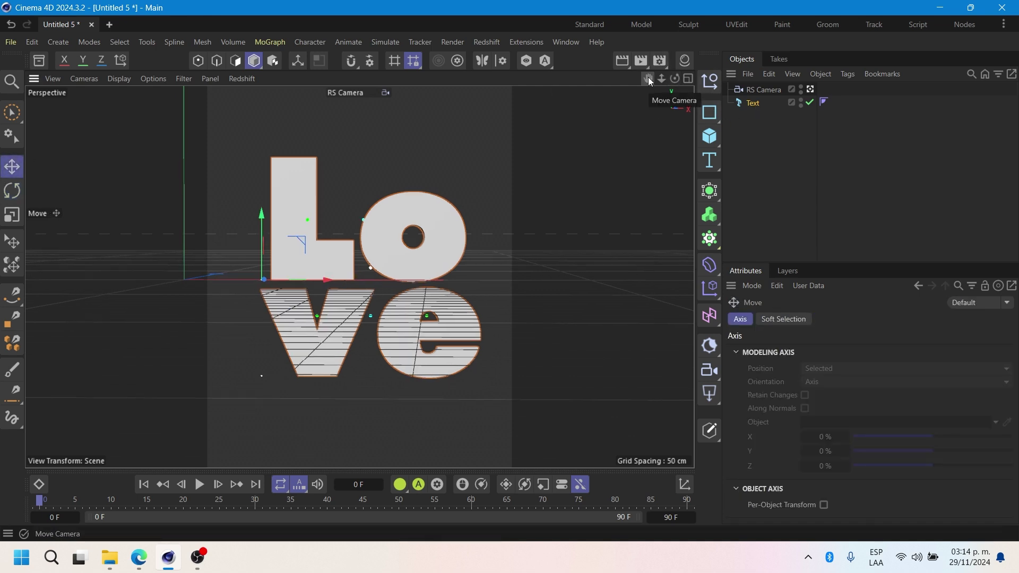
Step: Try other heavy fonts such as Gill Sans Ultra Bold on the text and restore Futura-ExtraBold
left_click(753, 104)
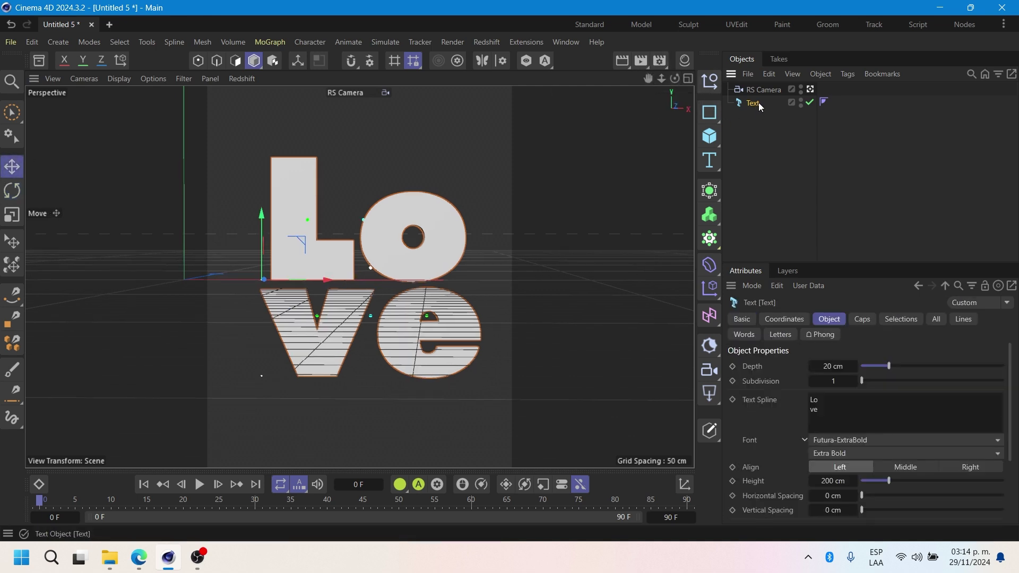
left_click(905, 441)
left_click(849, 200)
left_click(876, 442)
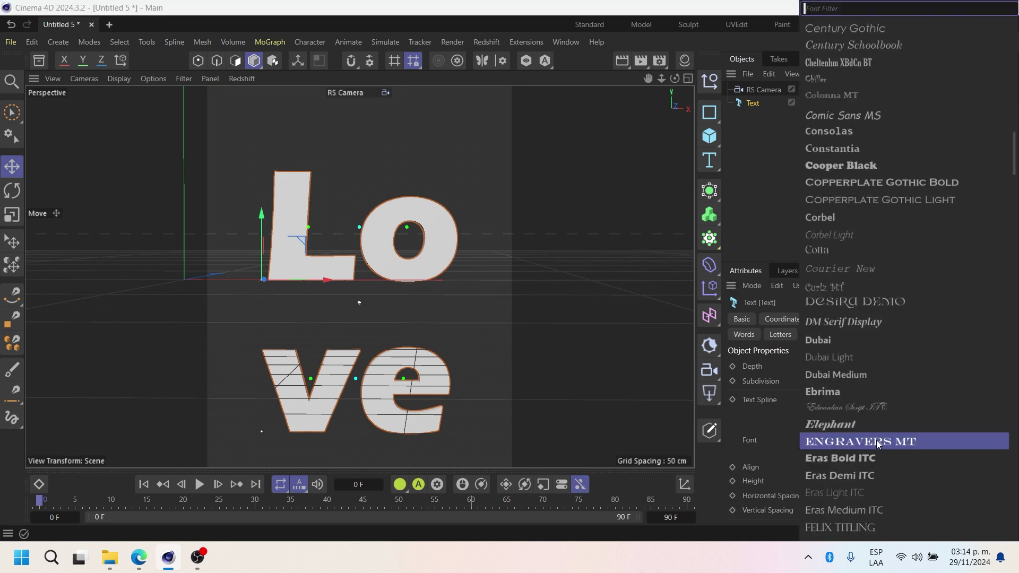
scroll(875, 451, "down", 5)
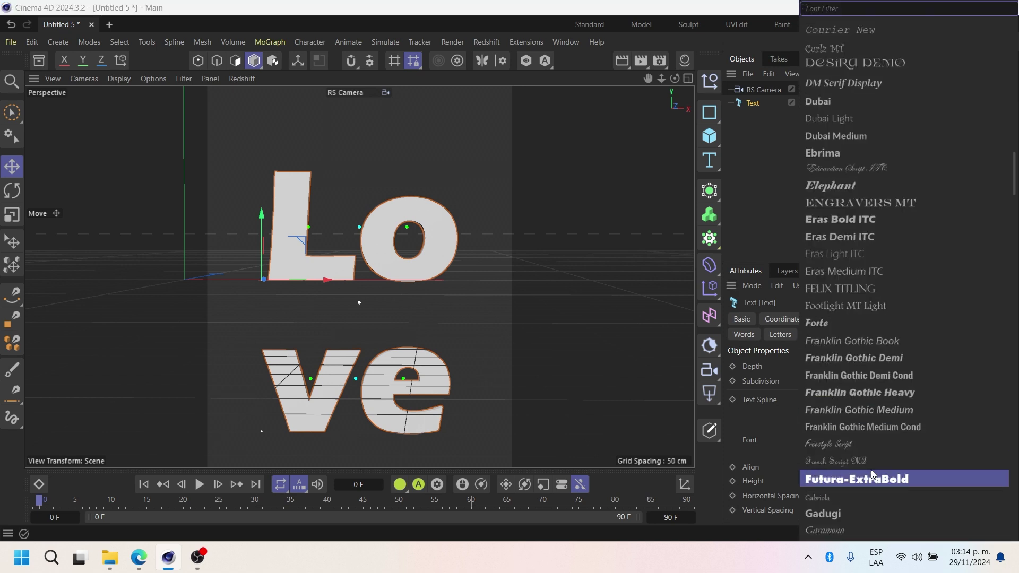
left_click(871, 393)
left_click(870, 441)
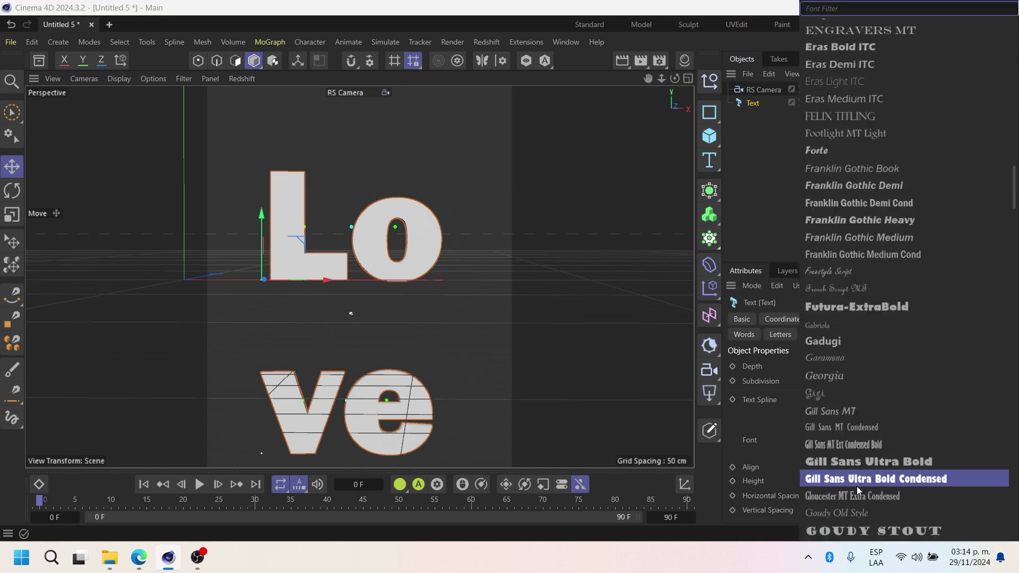
scroll(857, 487, "down", 3)
left_click(862, 306)
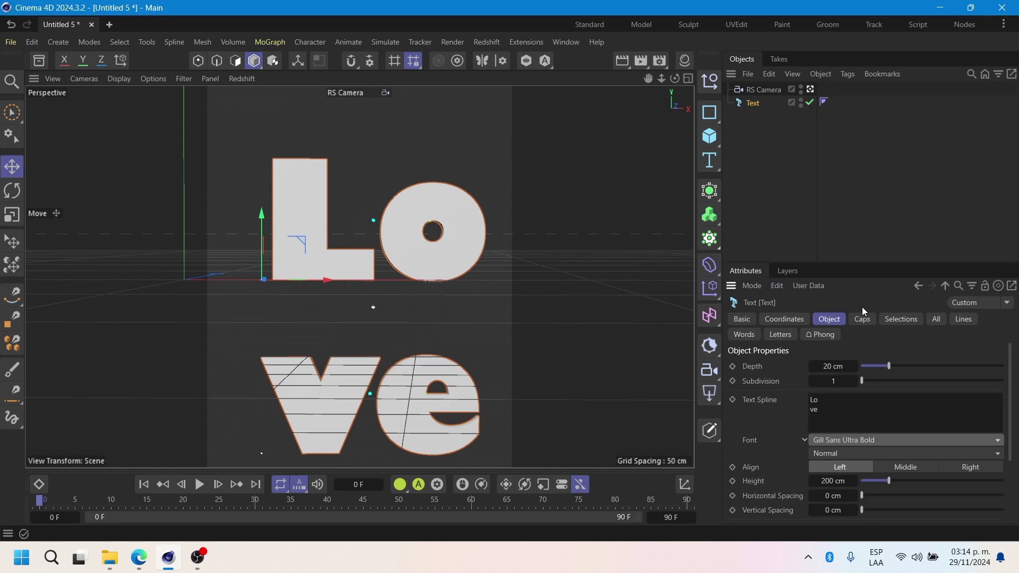
left_click(865, 439)
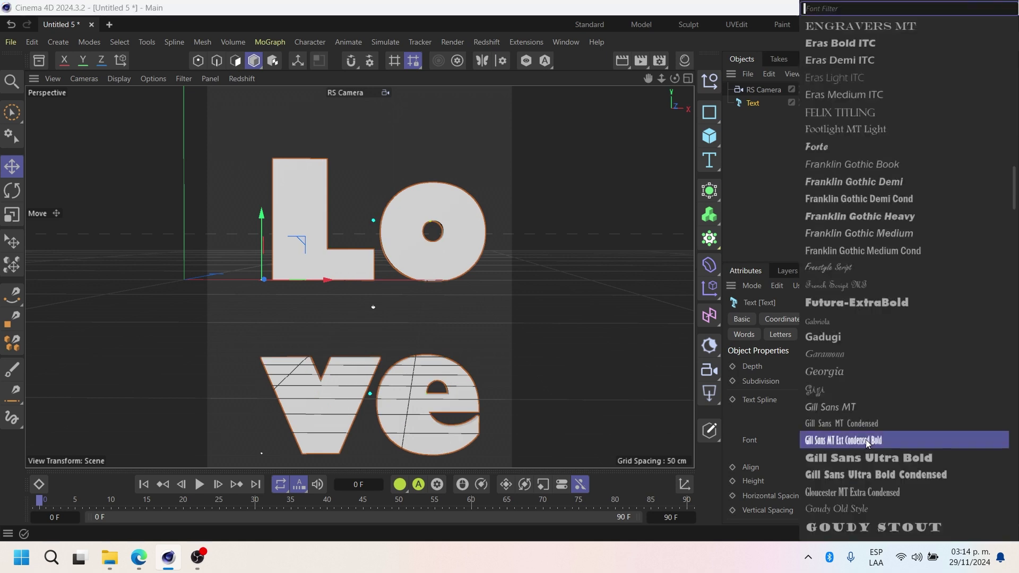
left_click(860, 460)
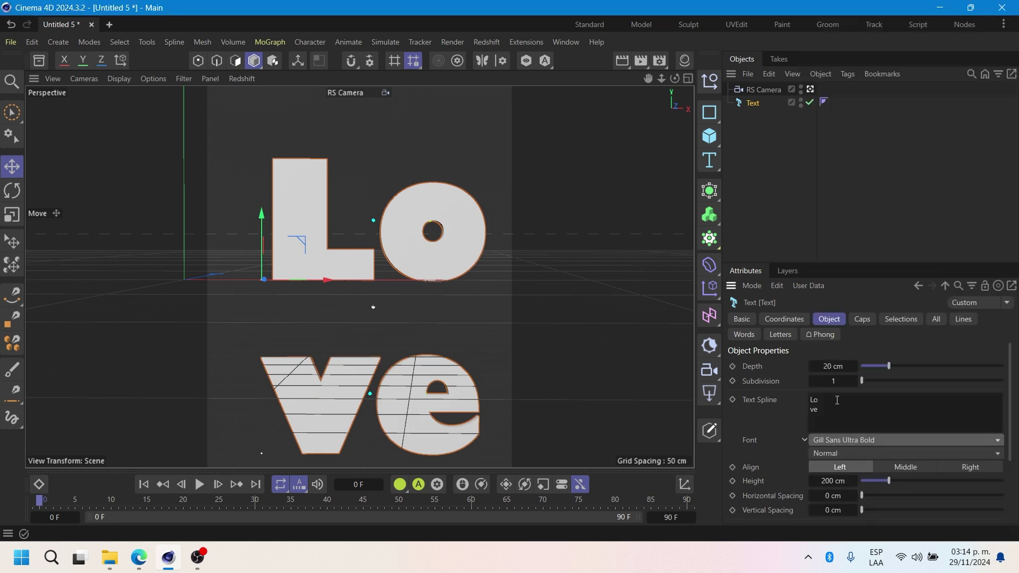
left_click(859, 444)
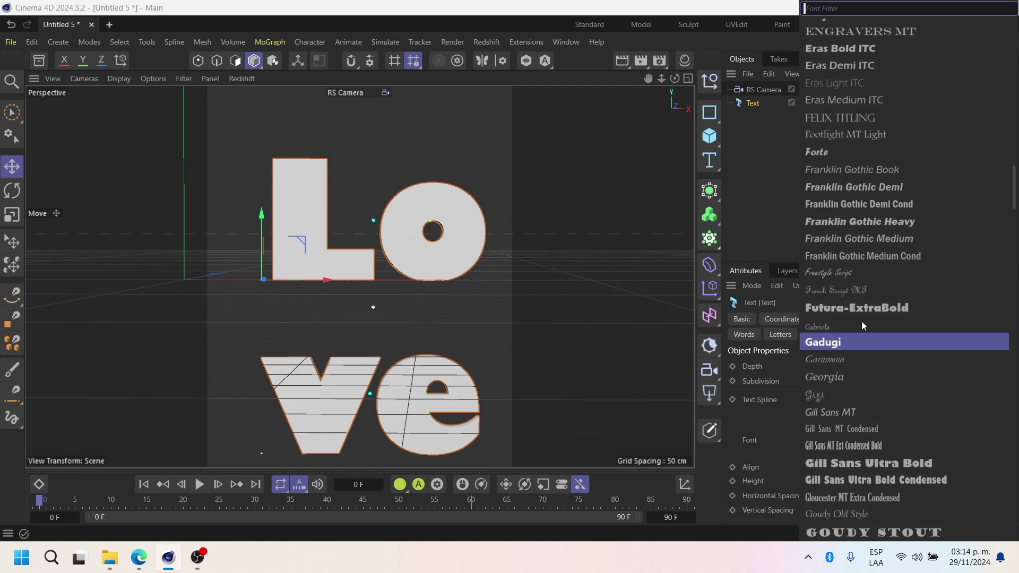
left_click(861, 308)
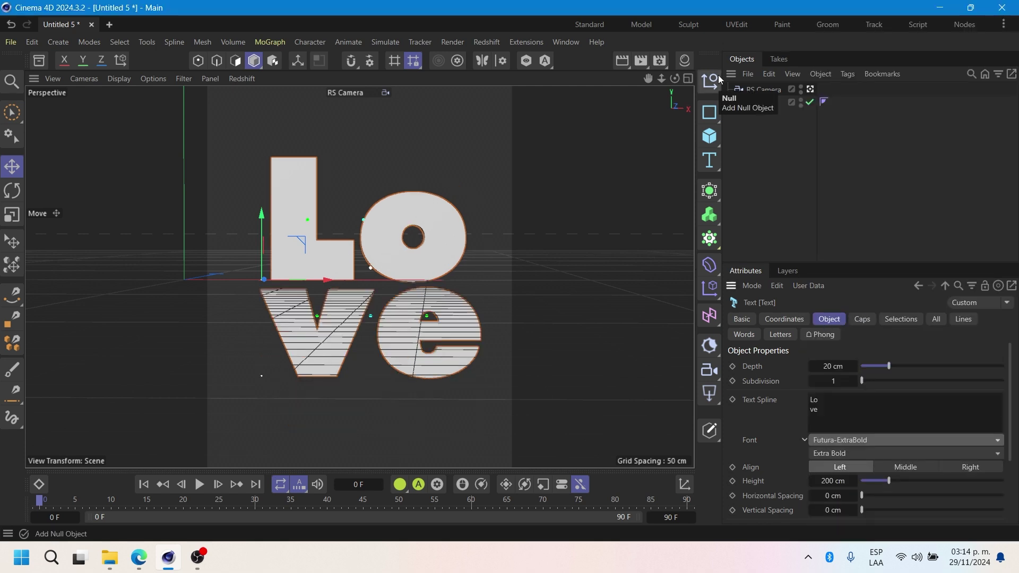
Step: Make the text object editable and expand its hierarchy down to the individual letter extrusions
left_click(711, 428)
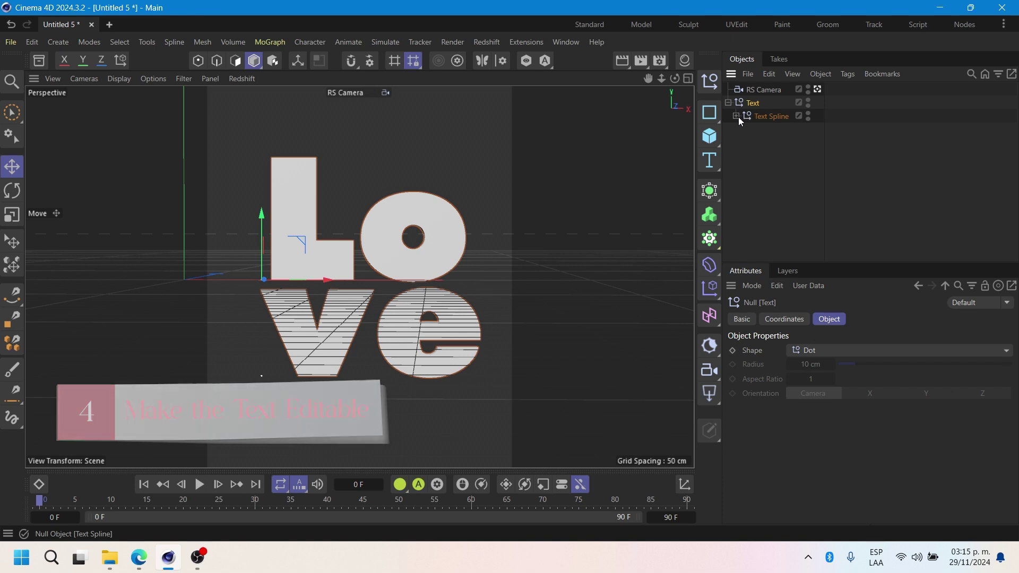
left_click(737, 117)
left_click(744, 129)
left_click(745, 155)
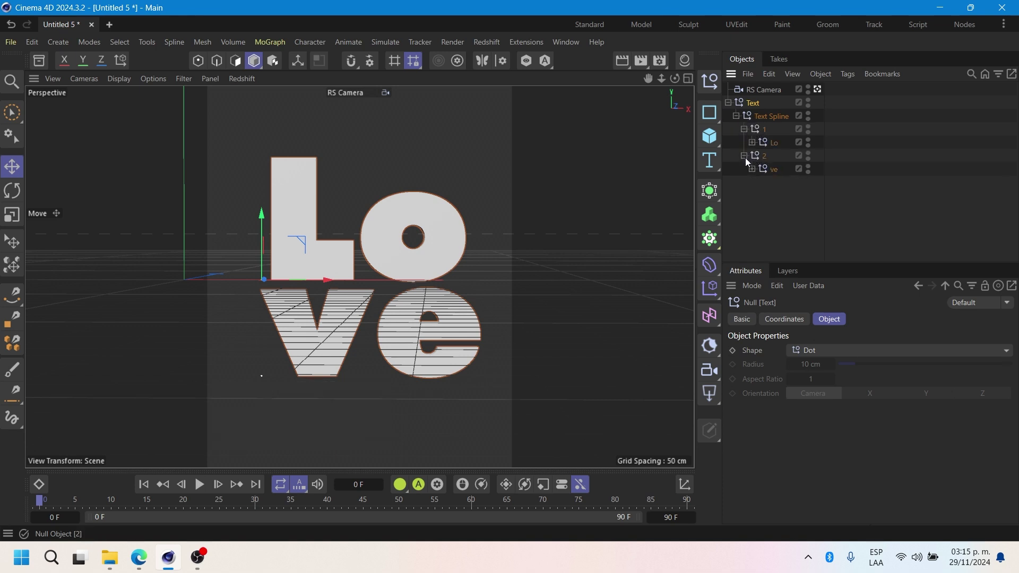
left_click(753, 168)
left_click(753, 143)
Step: Move the letter objects L, o, v and e to the top level of the hierarchy and delete the leftover Text null
left_click(772, 157)
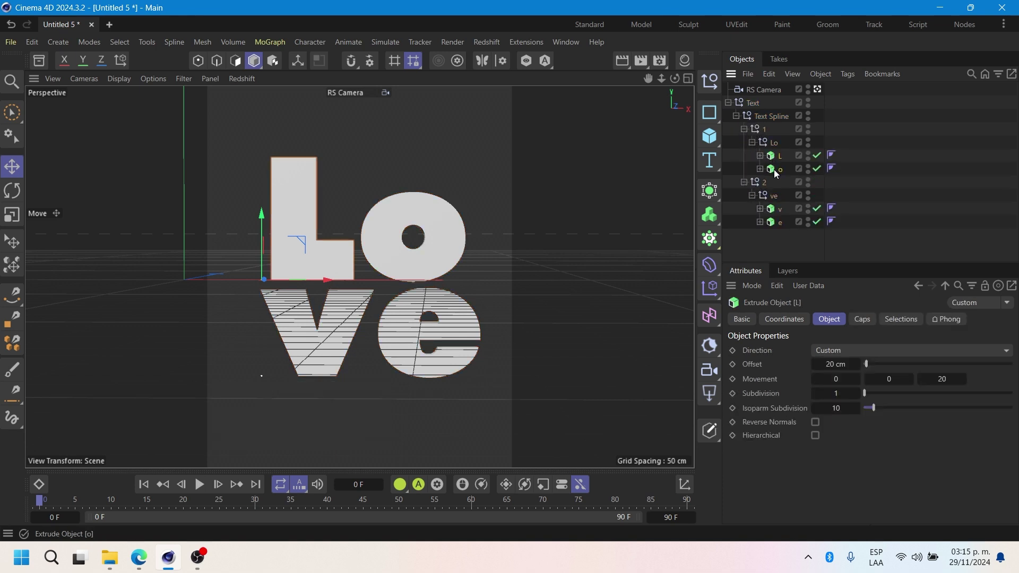
left_click(775, 169, "shift")
left_click_drag(777, 159, 751, 124)
left_click(776, 210)
left_click(776, 223, "shift")
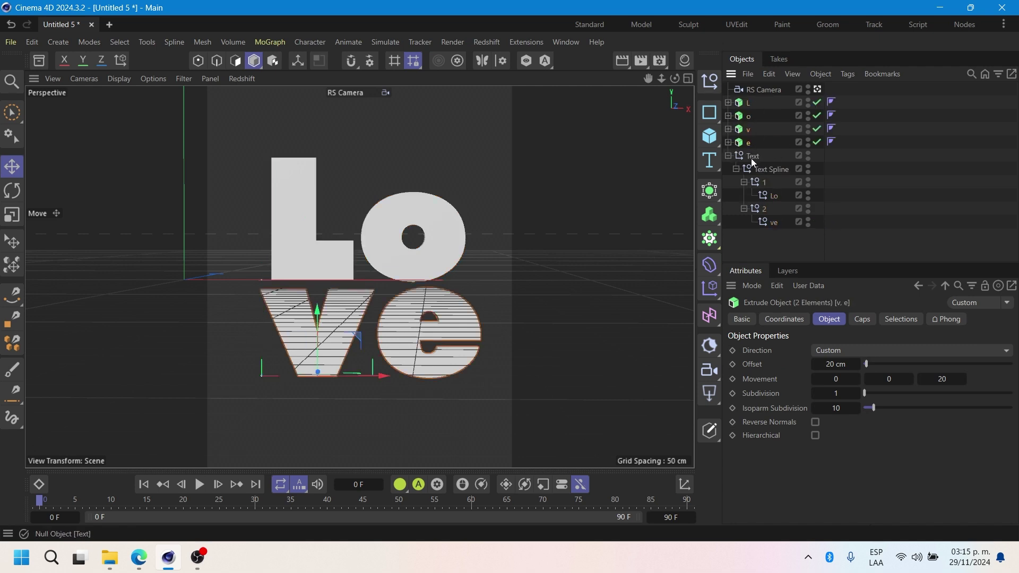
left_click(751, 157)
key("Delete")
Step: Add a Connect object and nest the letter objects L, o, v and e under it
key("shift+c")
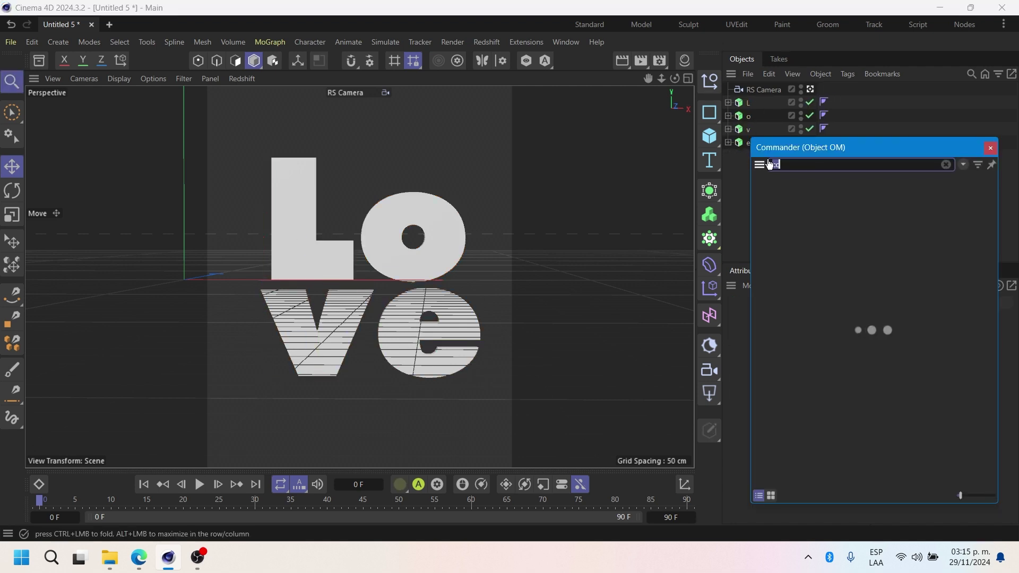
type("co")
left_click(801, 359)
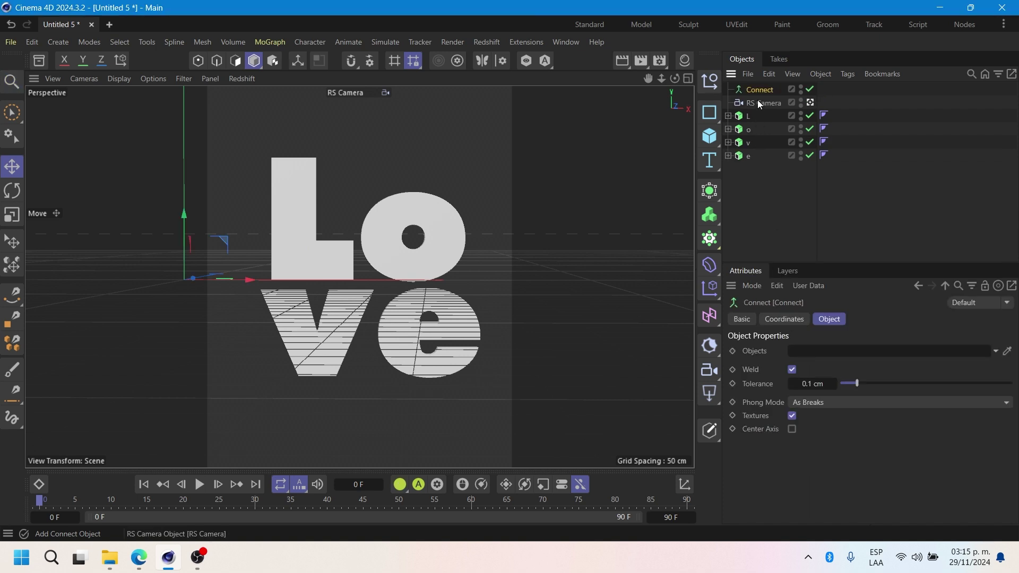
left_click(749, 120)
left_click(742, 156)
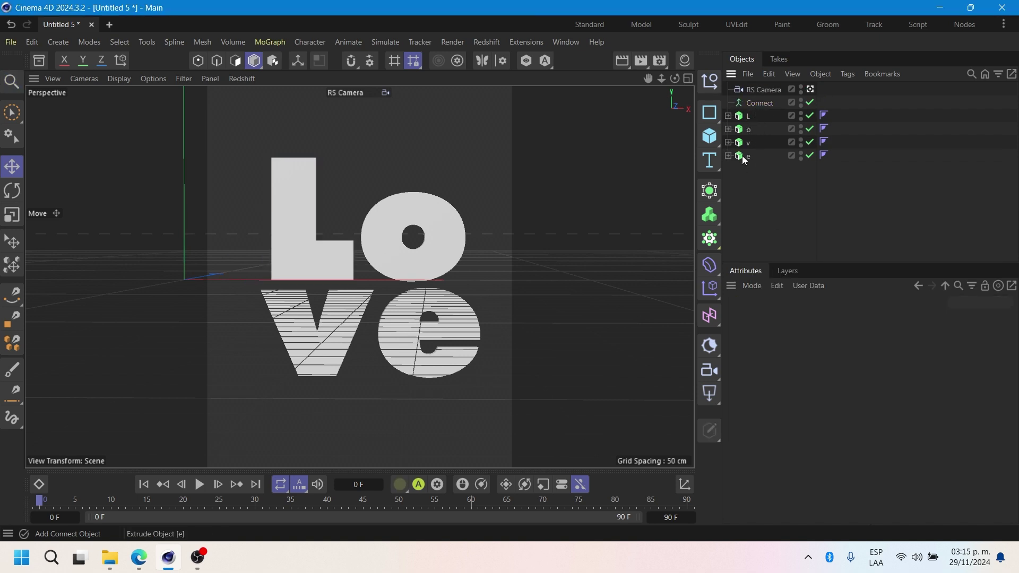
left_click(747, 120)
left_click(748, 156, "shift")
left_click_drag(747, 121, 756, 107)
left_click(756, 106)
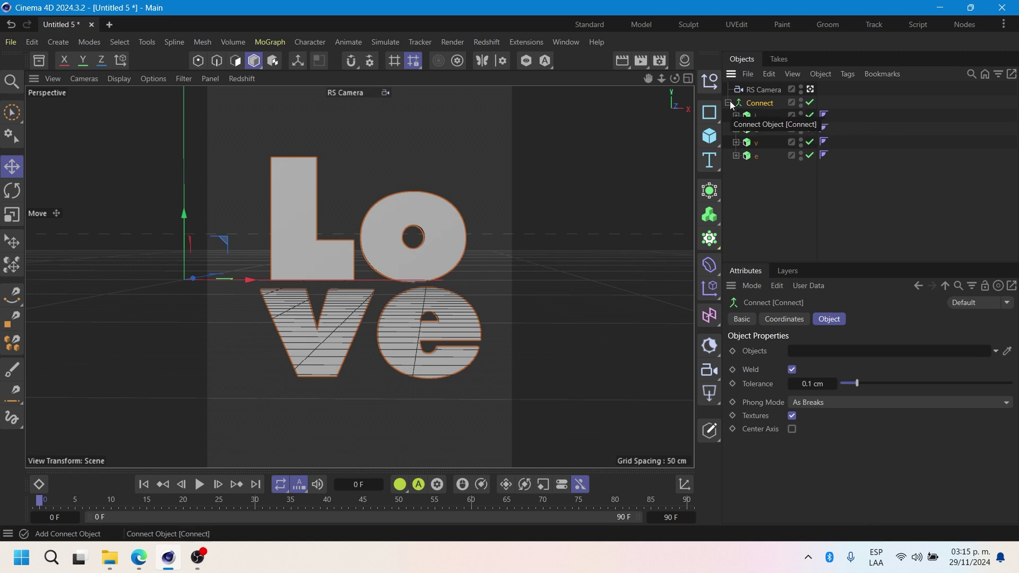
left_click(730, 103)
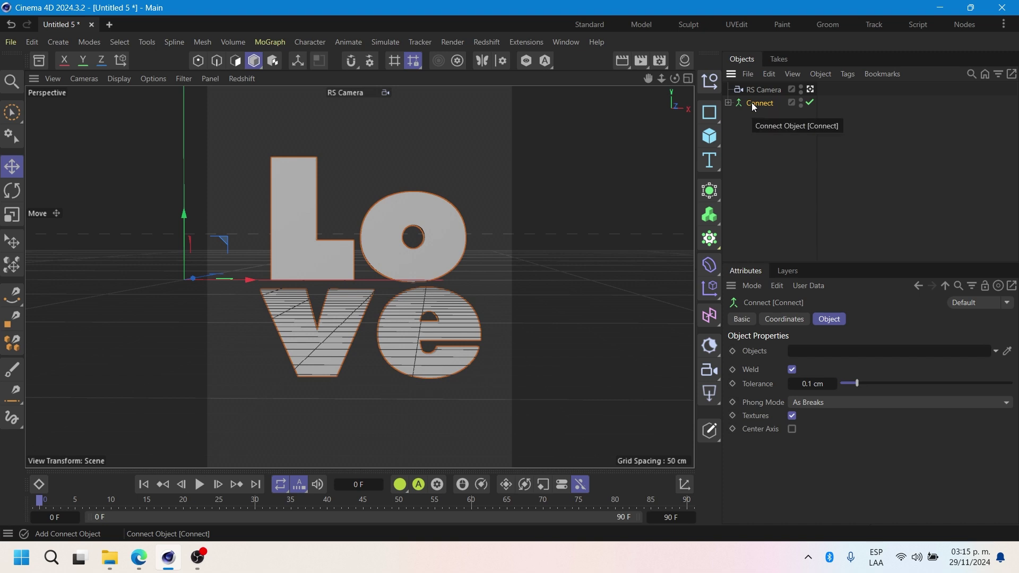
left_click(729, 103)
Step: Move the letters v and e together slightly downward to widen the gap between the two lines
left_click(756, 142)
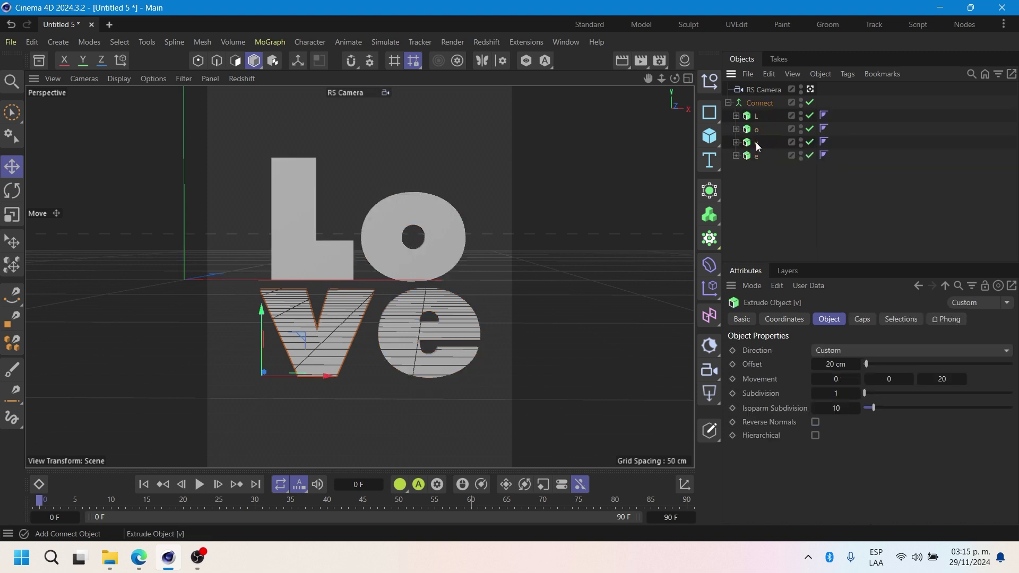
left_click(757, 156, "ctrl")
left_click_drag(318, 340, 319, 340)
Step: Make the Connect object editable and delete all of its polygon and edge selection tags
left_click(761, 103)
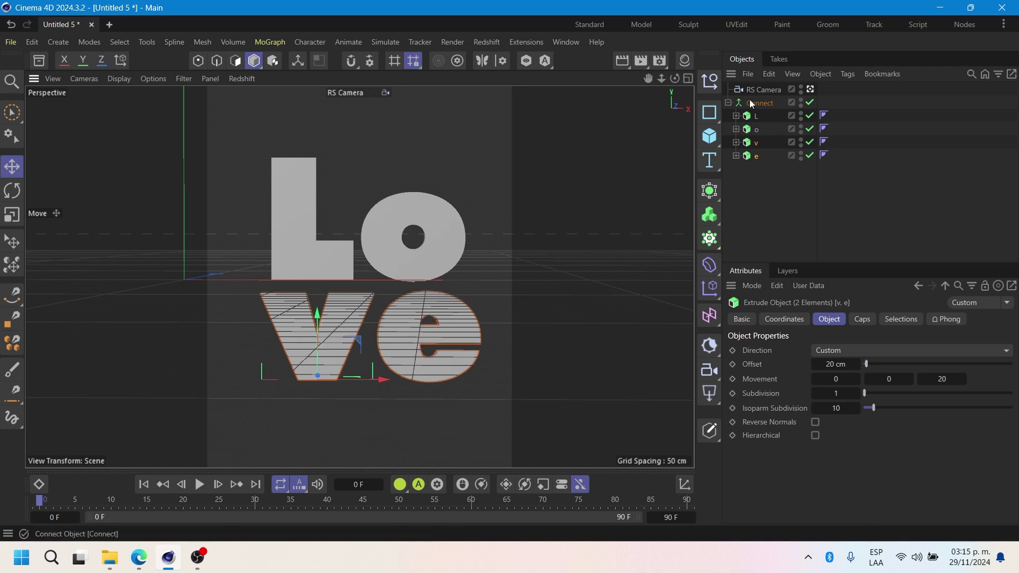
key("c")
left_click(851, 102)
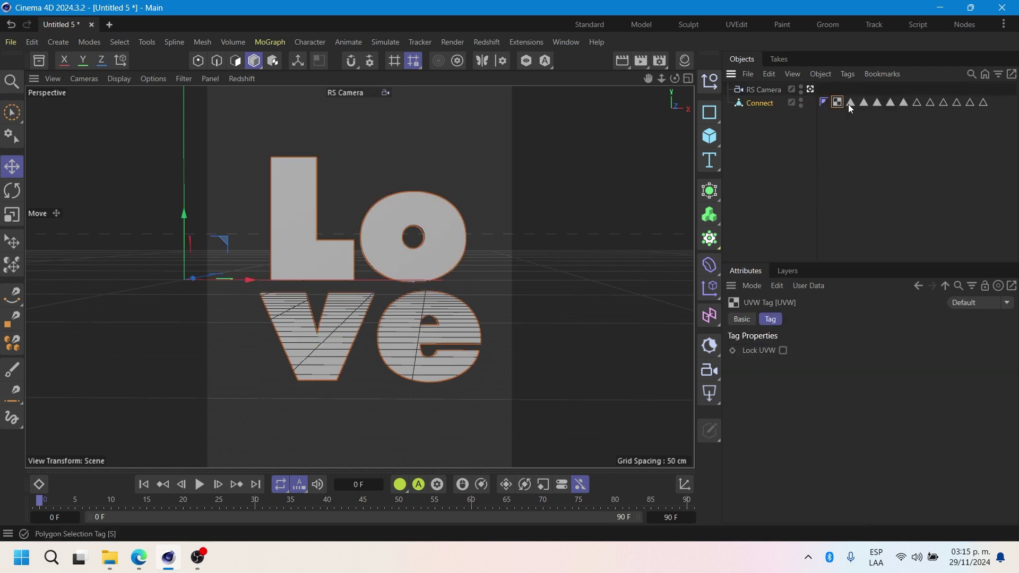
left_click(983, 102, "shift")
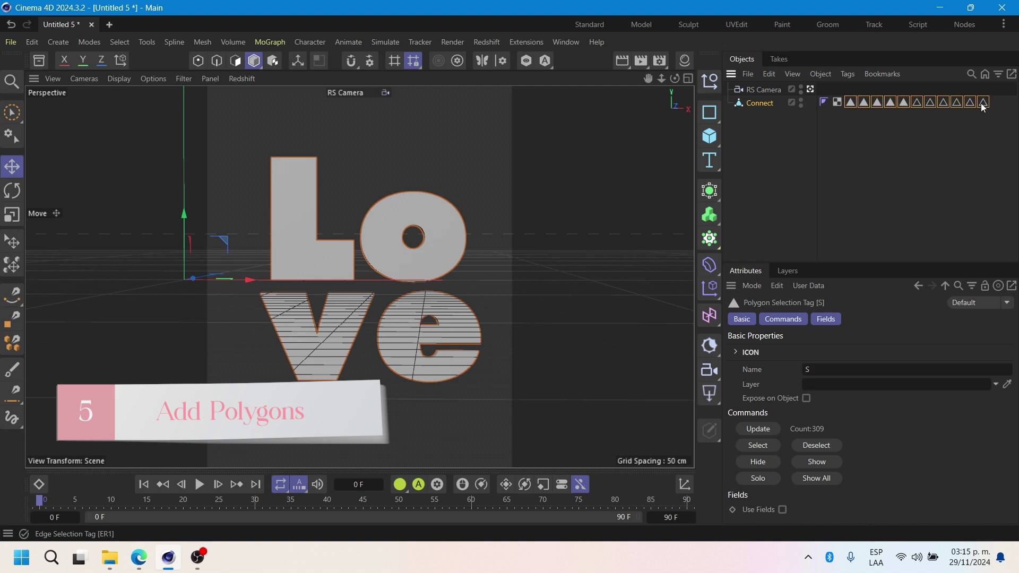
key("Delete")
Step: Add a Remesh generator and place the Connect mesh under it
left_click(772, 101)
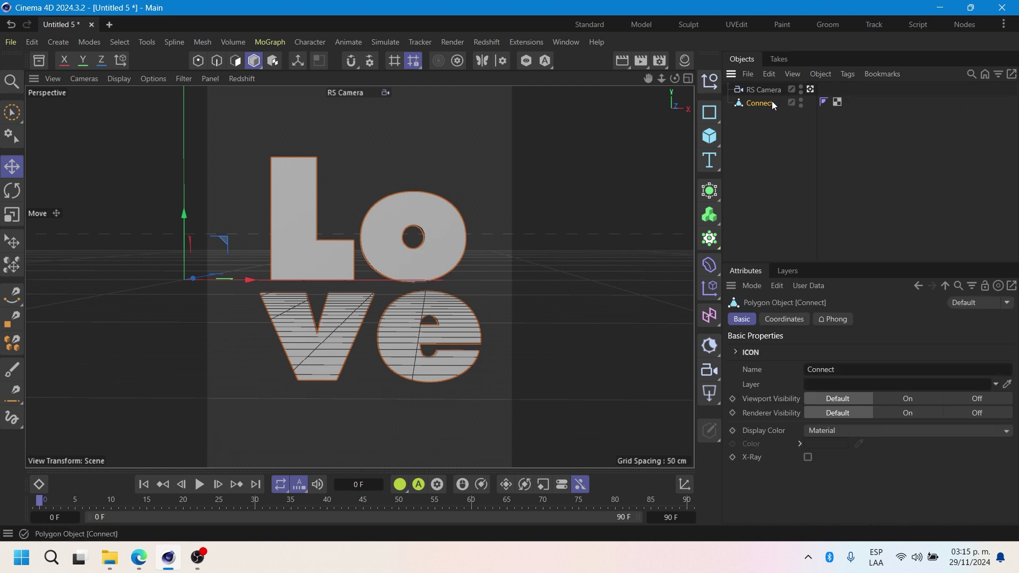
left_click(700, 214)
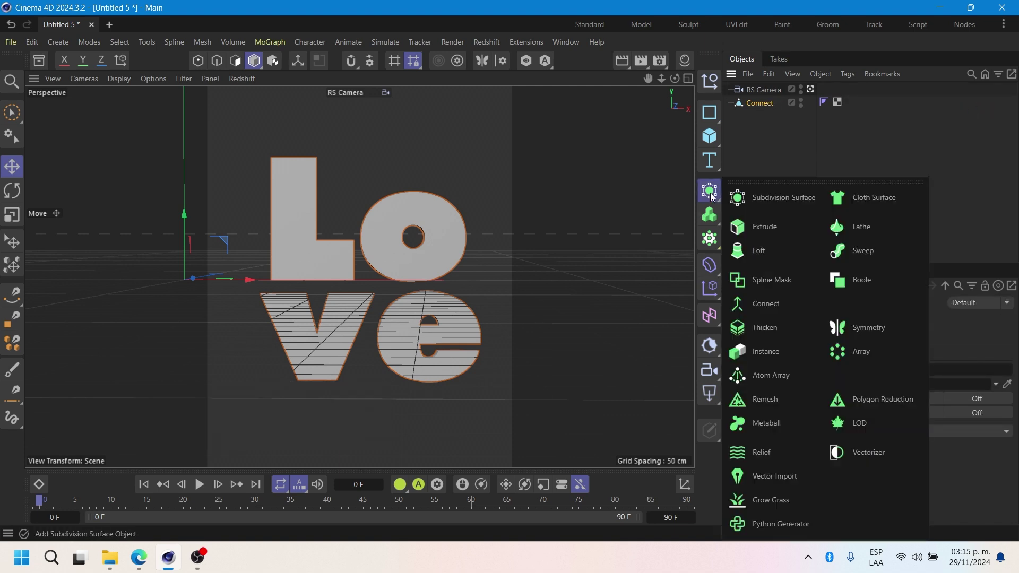
left_click(754, 399)
mouse_move(741, 99)
left_mouse_down()
mouse_move(753, 126)
mouse_move(756, 105)
left_mouse_up()
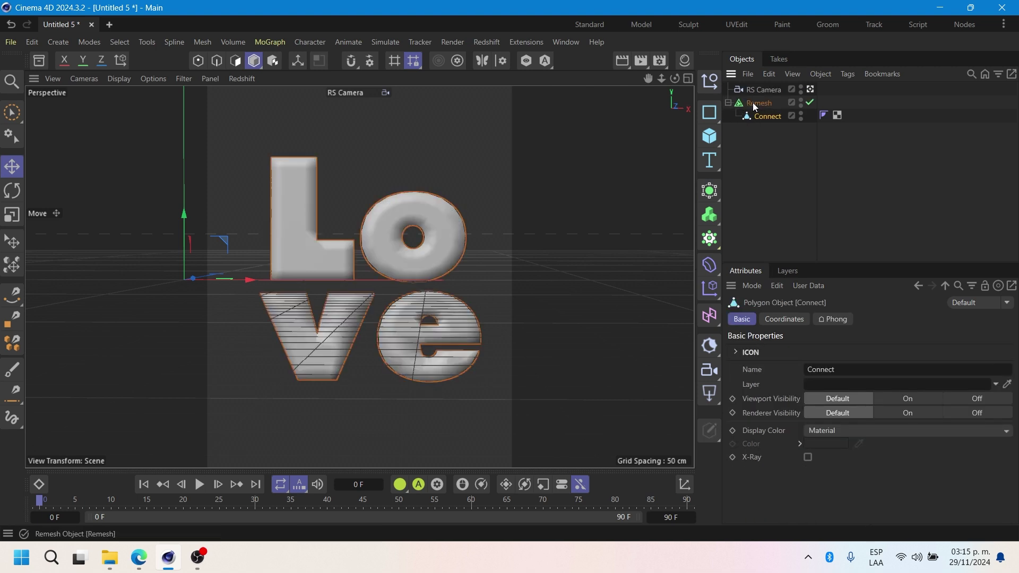
Step: Leave the RS Camera view for the default camera and display the letters shaded with their mesh lines
left_click(758, 106)
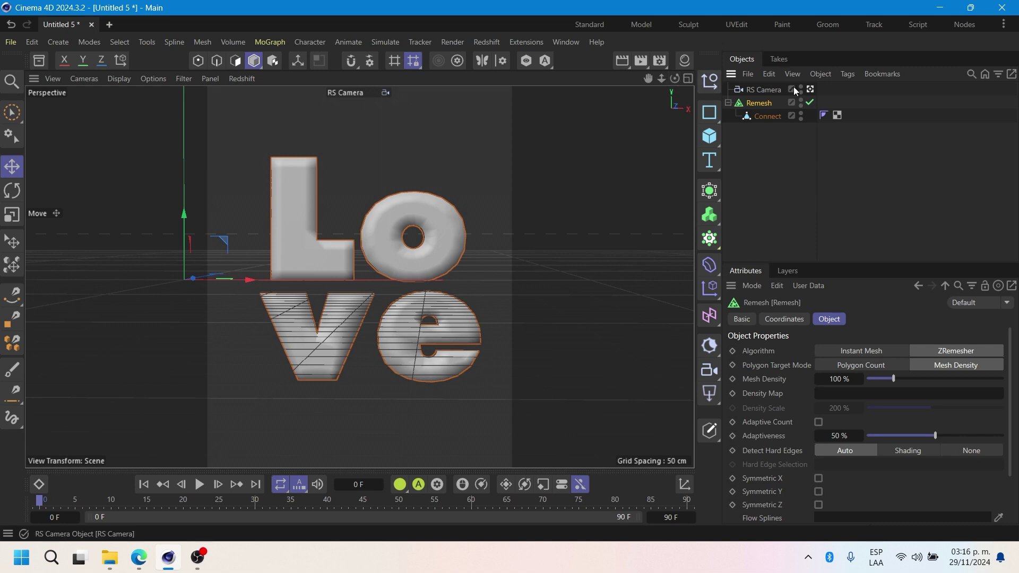
left_click(810, 90)
mouse_move(674, 78)
left_mouse_down()
mouse_move(594, 80)
mouse_move(730, 80)
mouse_move(629, 80)
mouse_move(685, 80)
left_mouse_up()
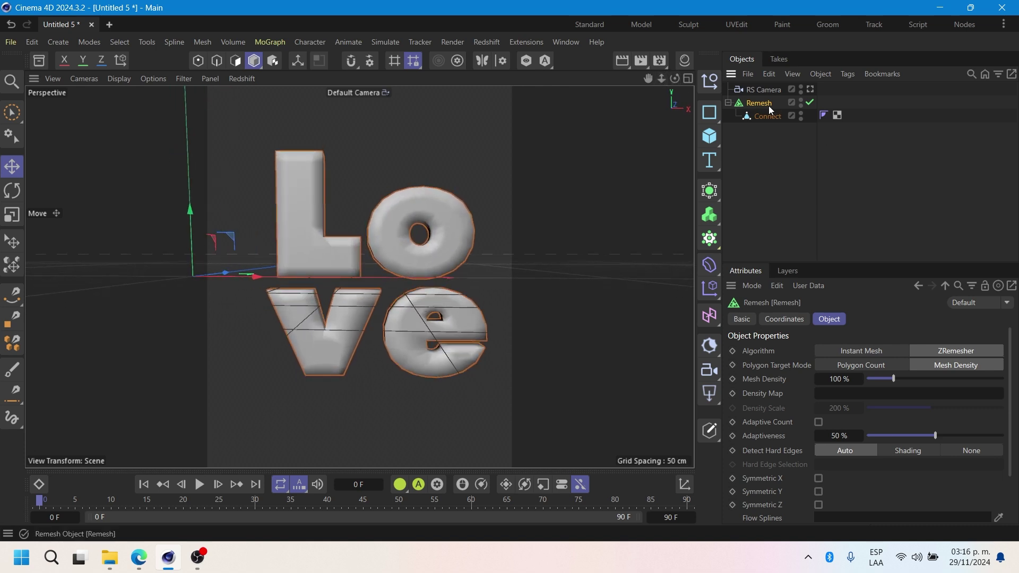
left_click(119, 78)
left_click(140, 125)
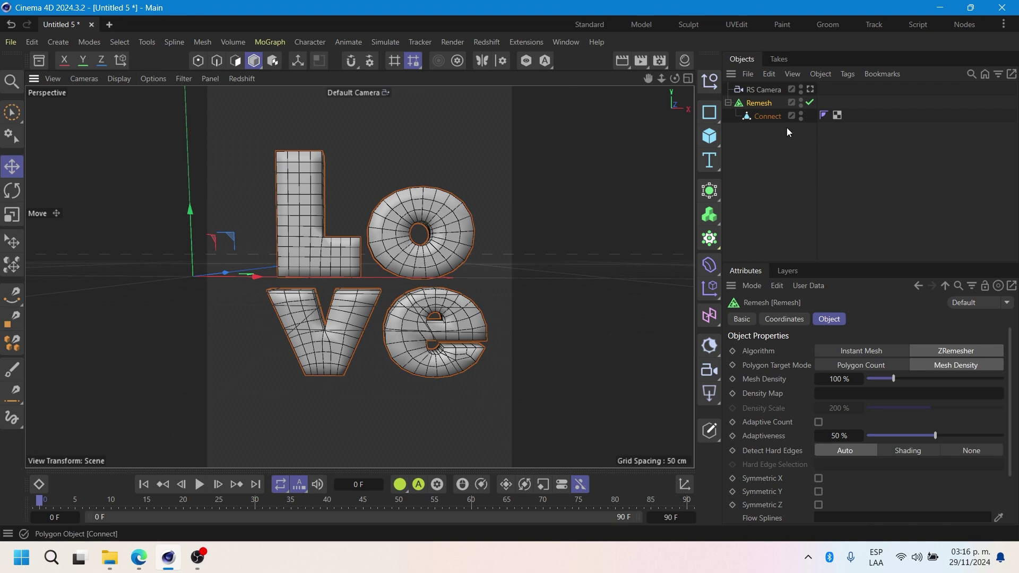
Step: Set the Remesh object's Mesh Density to 1800%
left_click(839, 378)
type("1800")
key("Return")
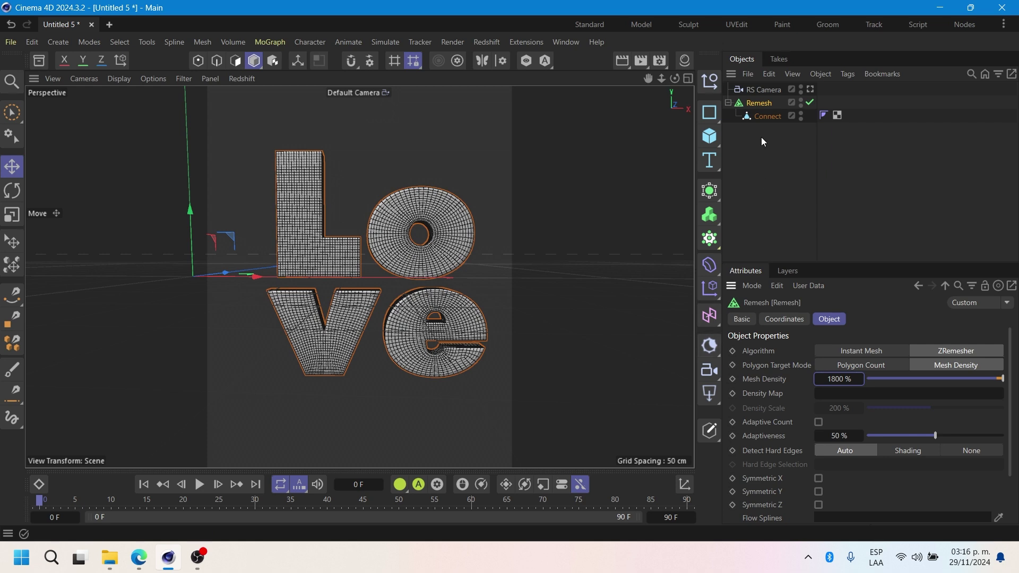
Step: In points mode, make an editable duplicate of the Remesh object and keep the original hidden and disabled as a backup
left_click(199, 60)
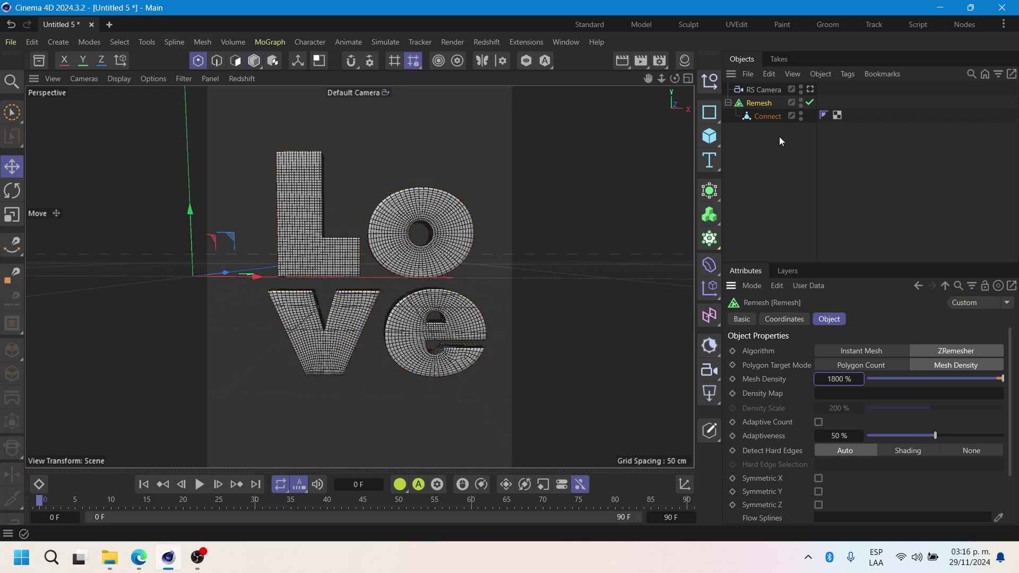
left_click(770, 116)
left_click(761, 103)
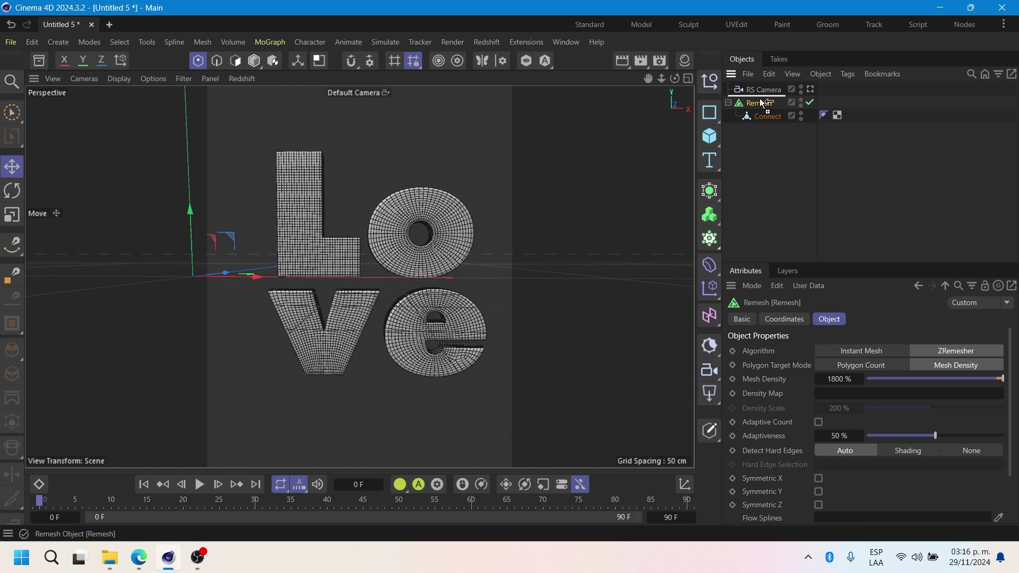
left_click_drag(763, 103, 763, 97, "ctrl")
left_click(802, 127)
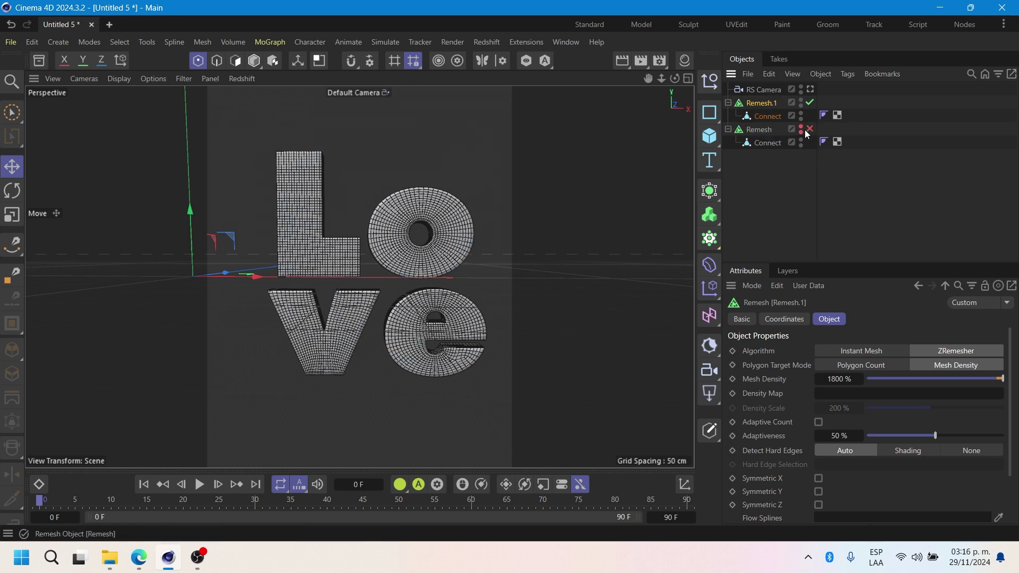
left_click(728, 129)
key("c")
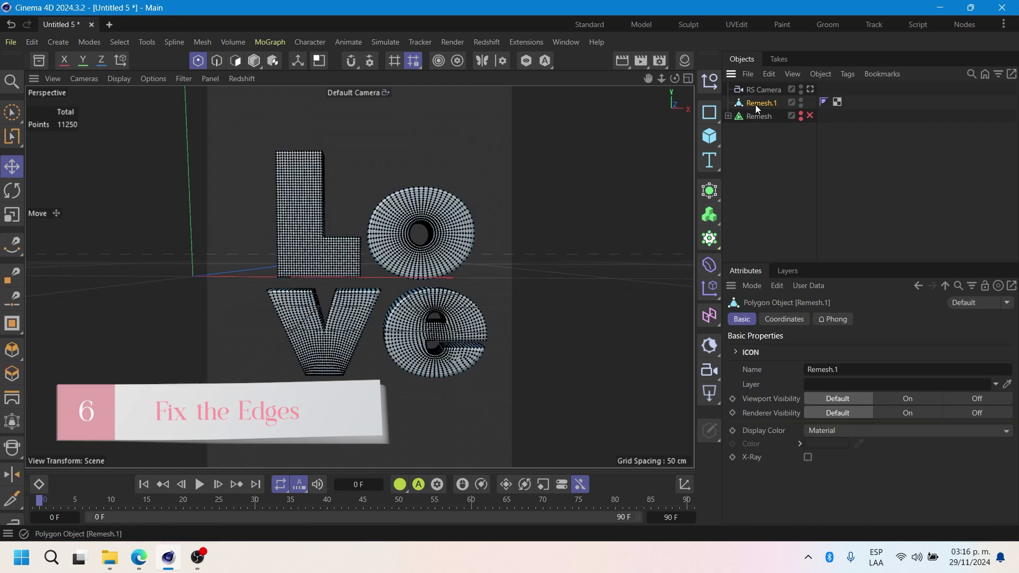
Step: Loop-select the points along the front outer edges of the letters L and o on the editable mesh
double_click(299, 152)
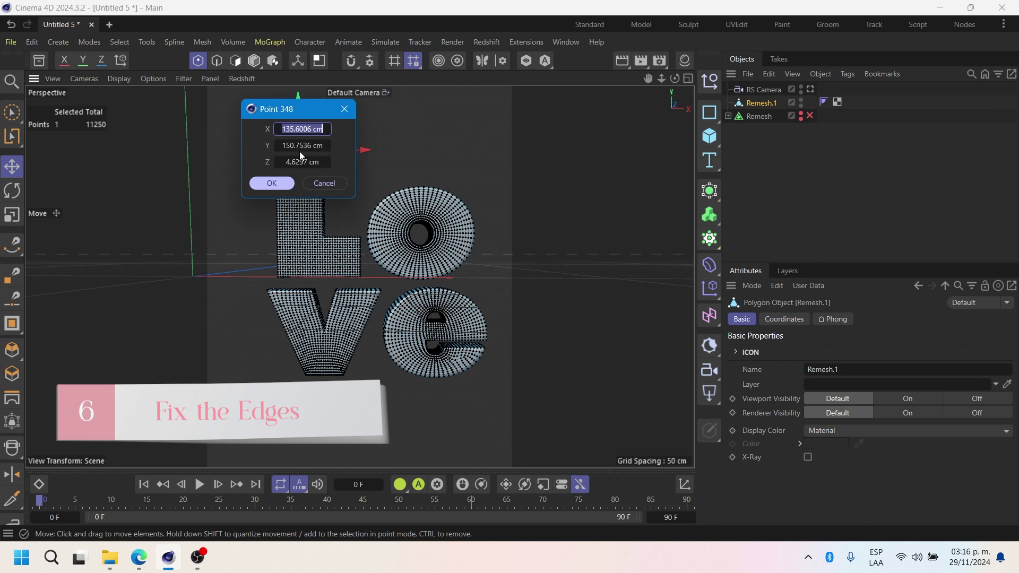
left_click(322, 185)
left_click(14, 139)
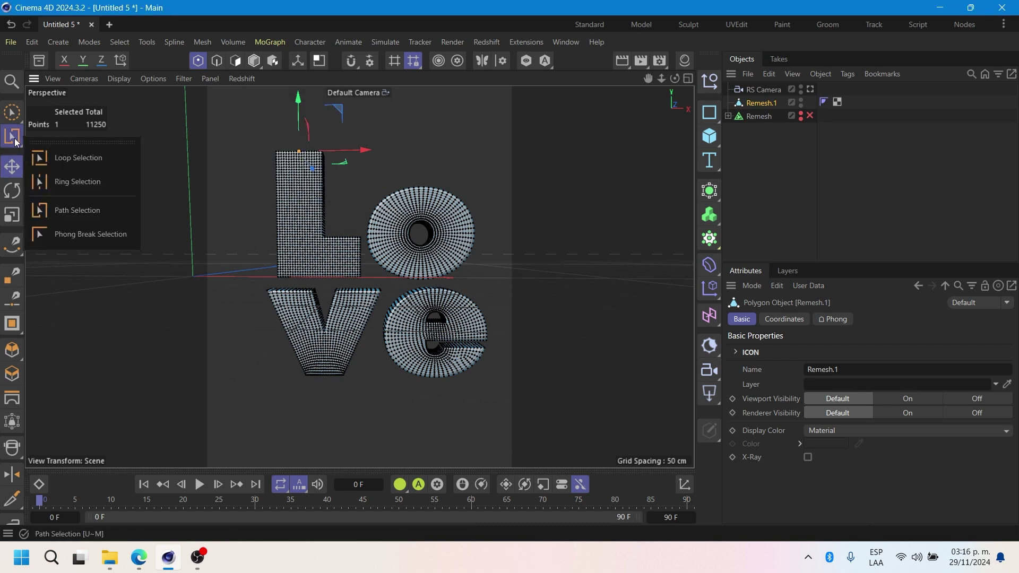
left_click(63, 163)
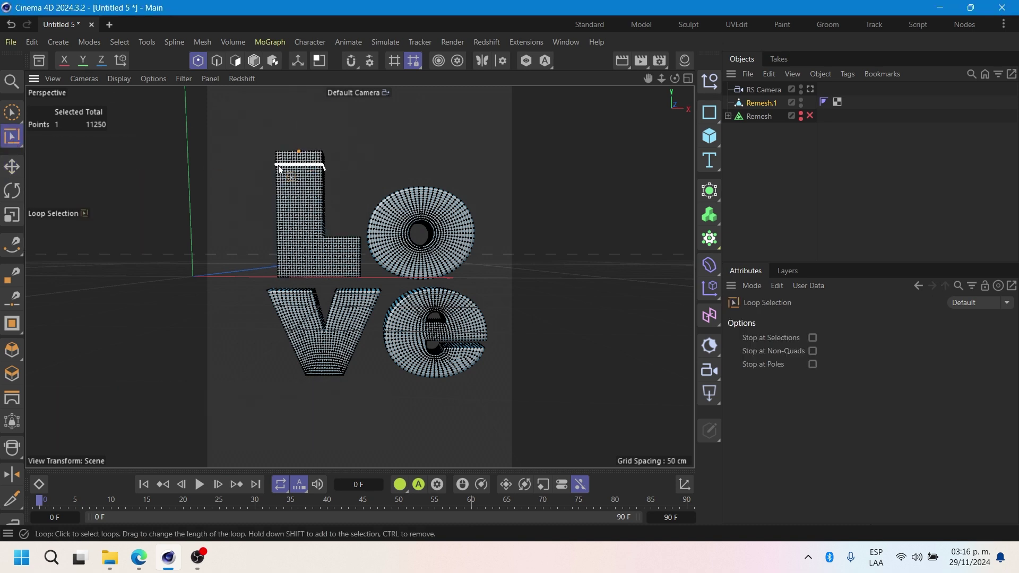
left_click(278, 165)
key("ctrl+z")
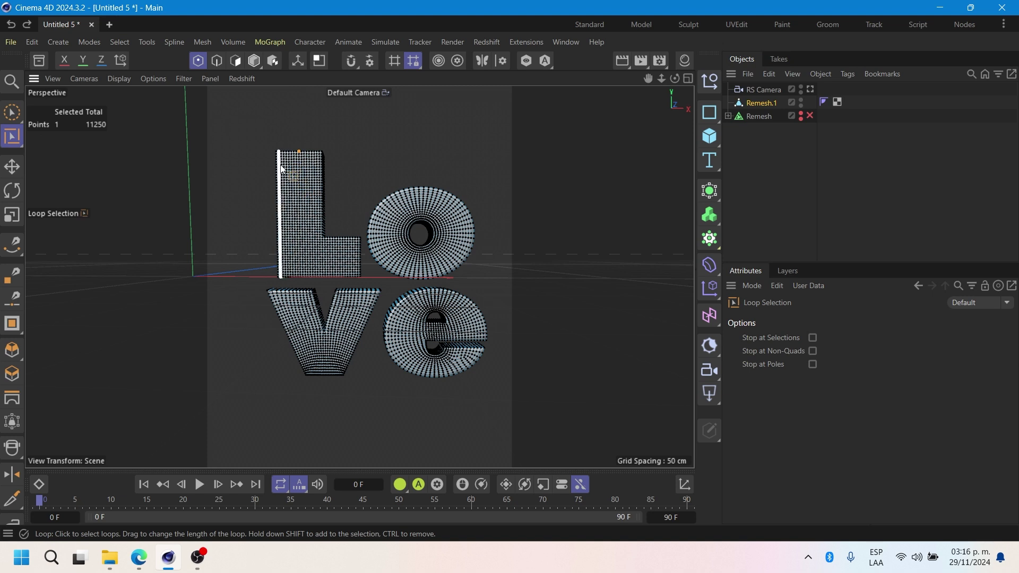
left_click(279, 168)
left_click_drag(279, 167, 259, 161, "alt")
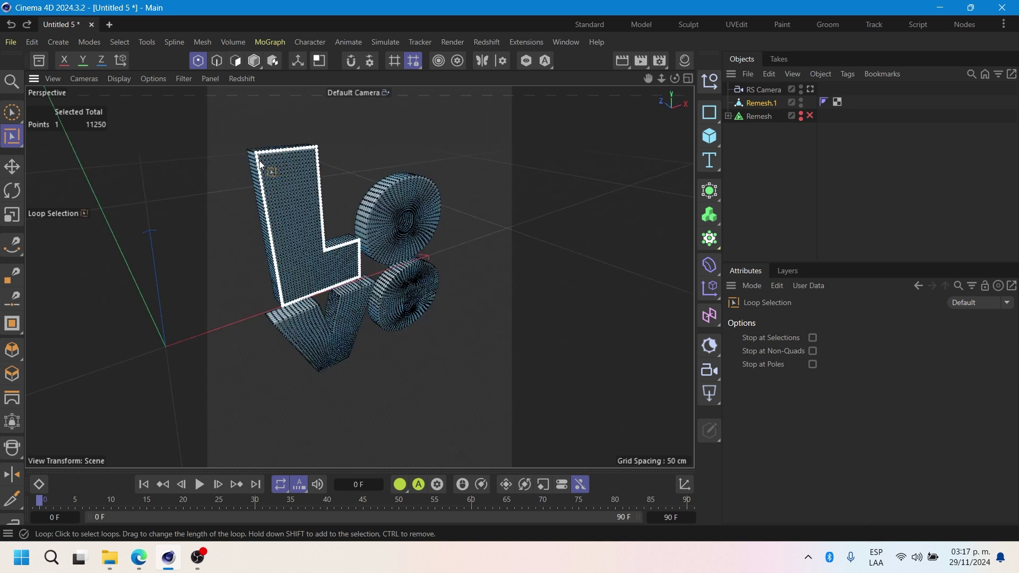
left_click(412, 216, "shift")
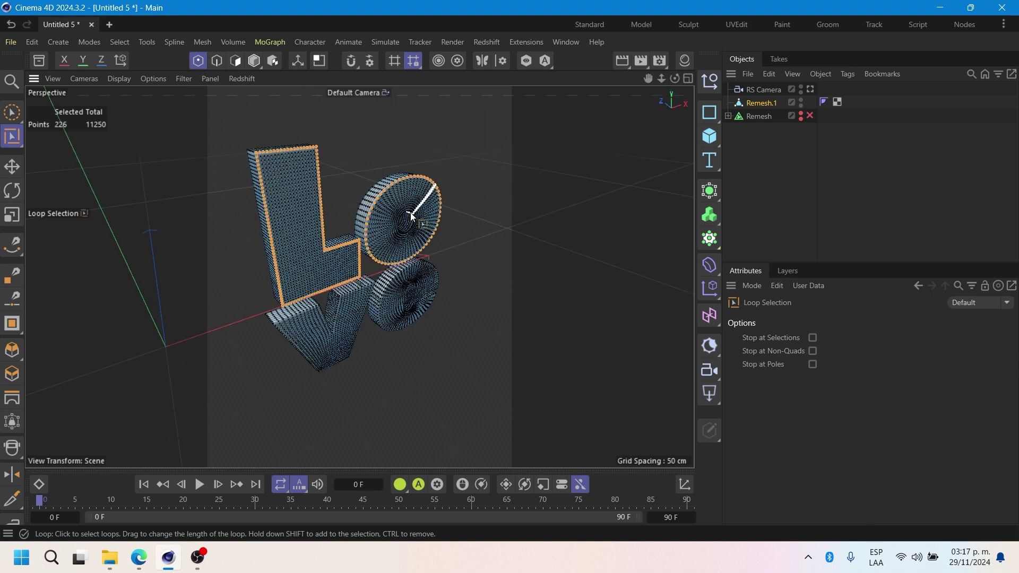
Step: Add the front edge loops of the o's hole, the v's outline and the e's outline and opening to the point selection
mouse_move(674, 78)
left_mouse_down()
mouse_move(625, 57)
mouse_move(690, 75)
mouse_move(674, 78)
left_mouse_up()
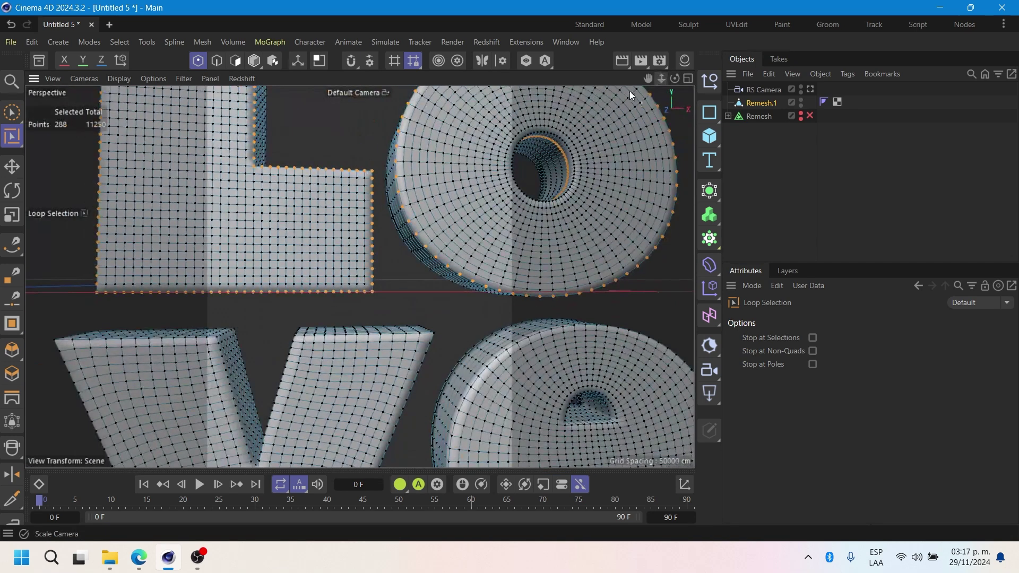
left_click(558, 138, "shift")
scroll(442, 335, "down", 3)
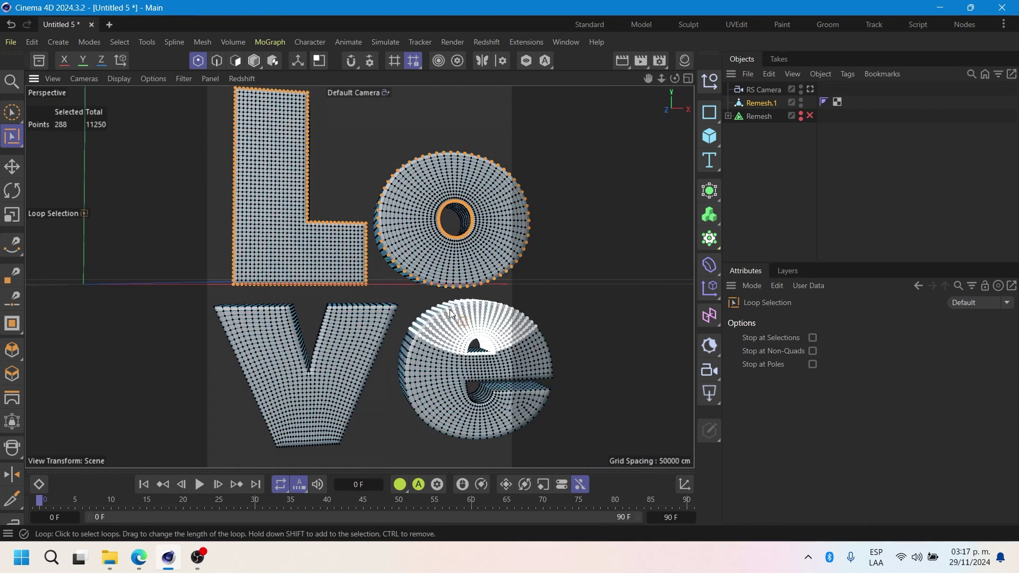
left_click(507, 391, "shift")
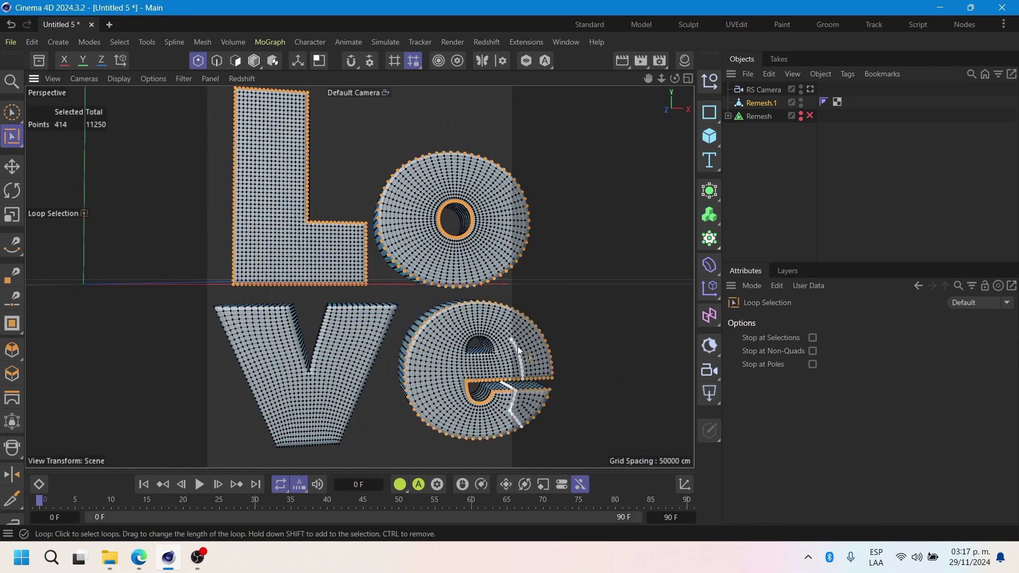
left_click(481, 352, "shift")
mouse_move(661, 78)
left_mouse_down()
mouse_move(624, 78)
mouse_move(669, 79)
left_mouse_up()
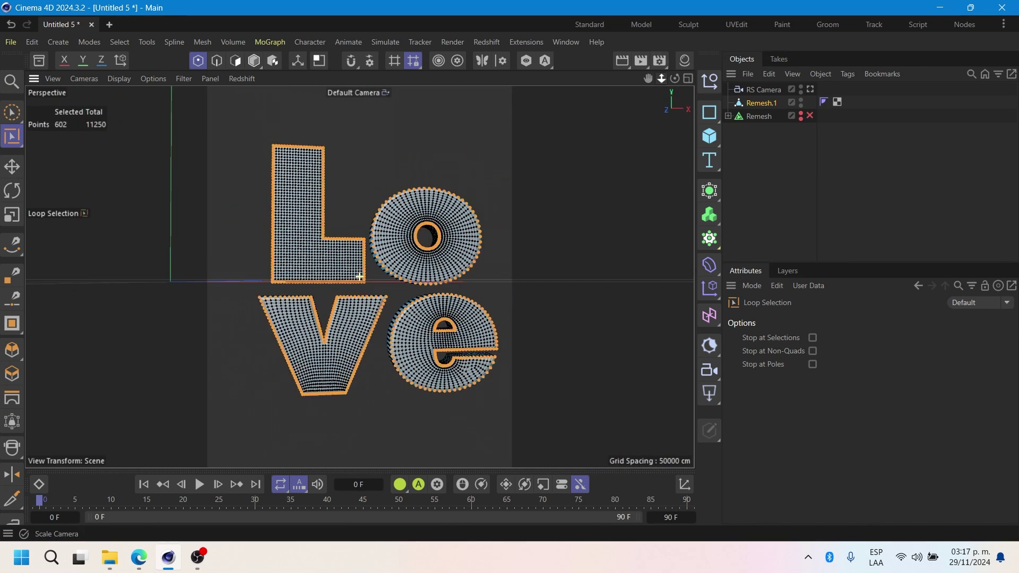
Step: Add a Balloon simulation tag to the editable mesh and set the selected edge points as its fix points
right_click(766, 103)
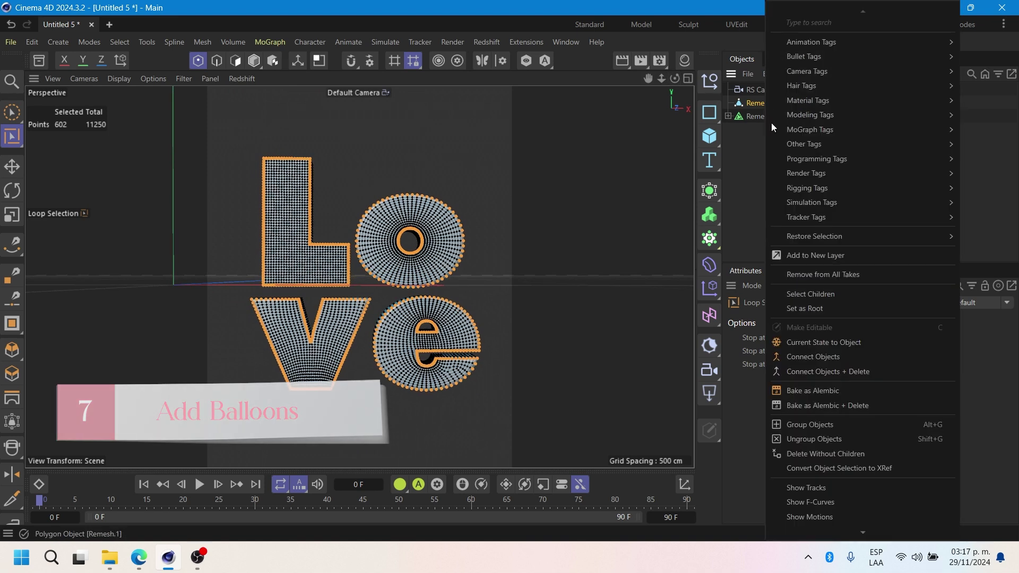
mouse_move(801, 201)
left_click(734, 259)
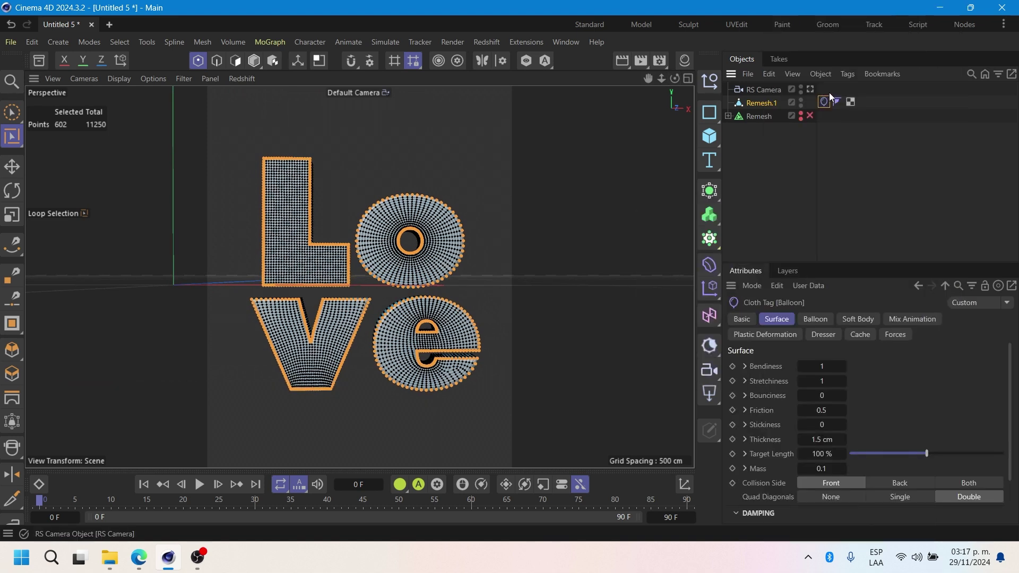
left_click(818, 334)
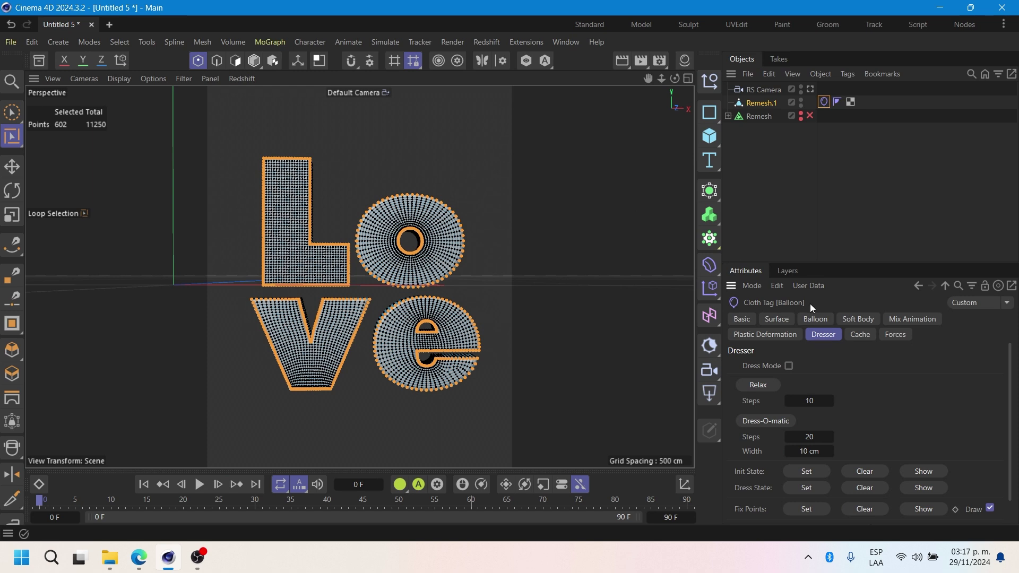
left_click(808, 511)
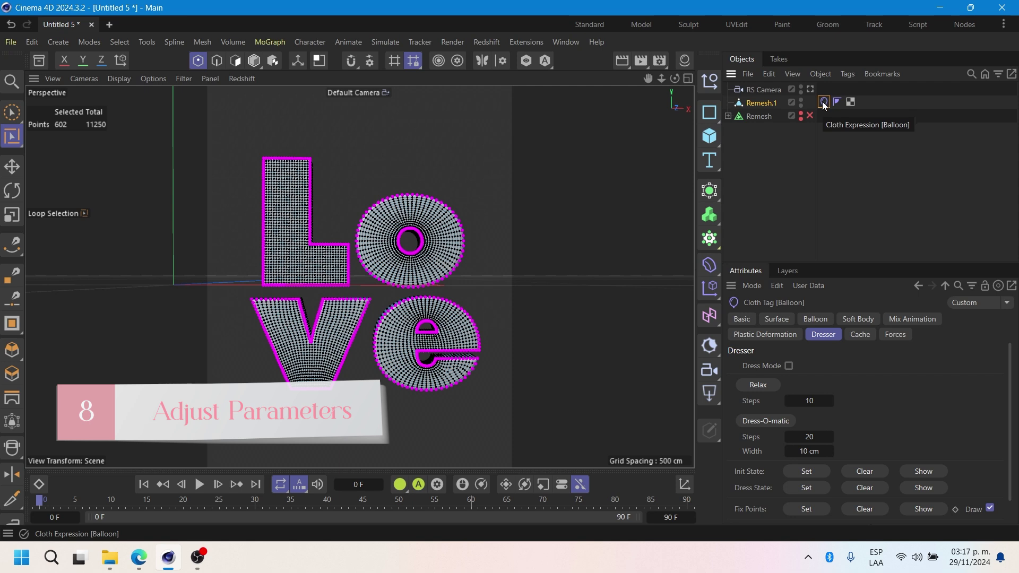
Step: Set the Collision Side of the Balloon tag's surface to Both
left_click(791, 319)
left_click(942, 482)
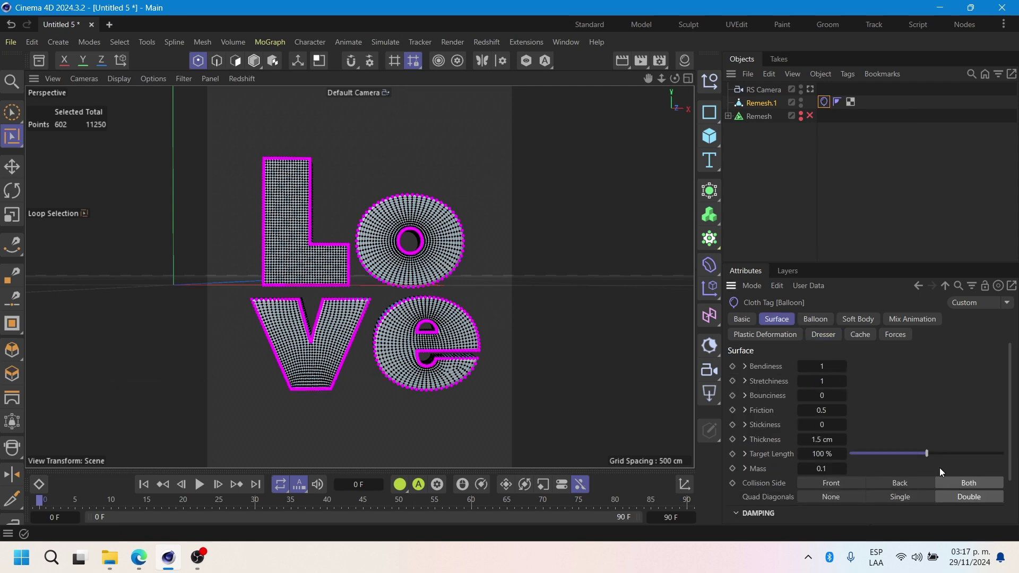
left_click(820, 367)
left_click(822, 454)
Step: Set the Balloon tag's Overpressure to 30
left_click(817, 319)
left_click(836, 379)
type("30")
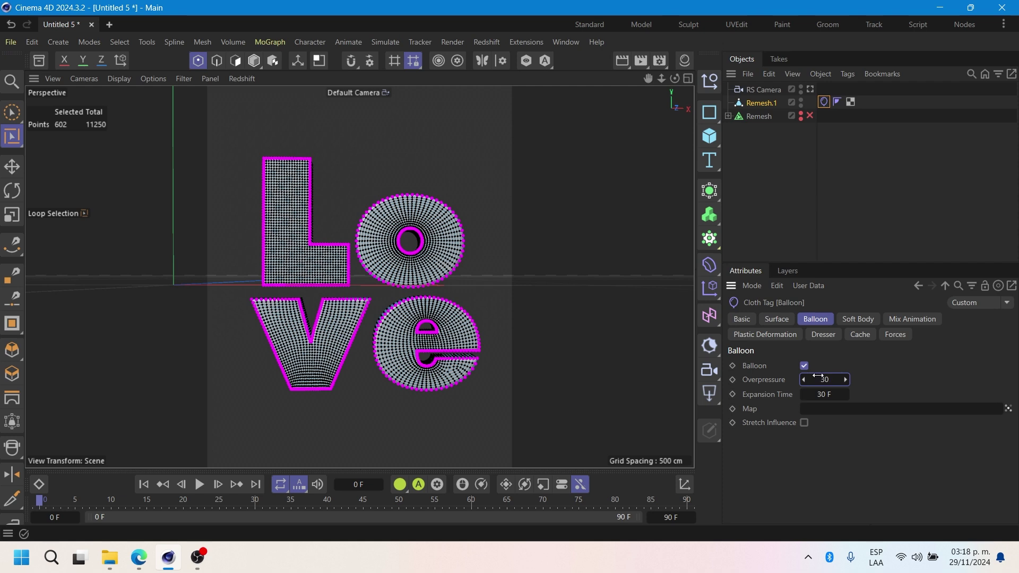
Step: Switch to Model mode, play the balloon simulation from frame 0, stop it, and return to the start of the animation
left_click(144, 484)
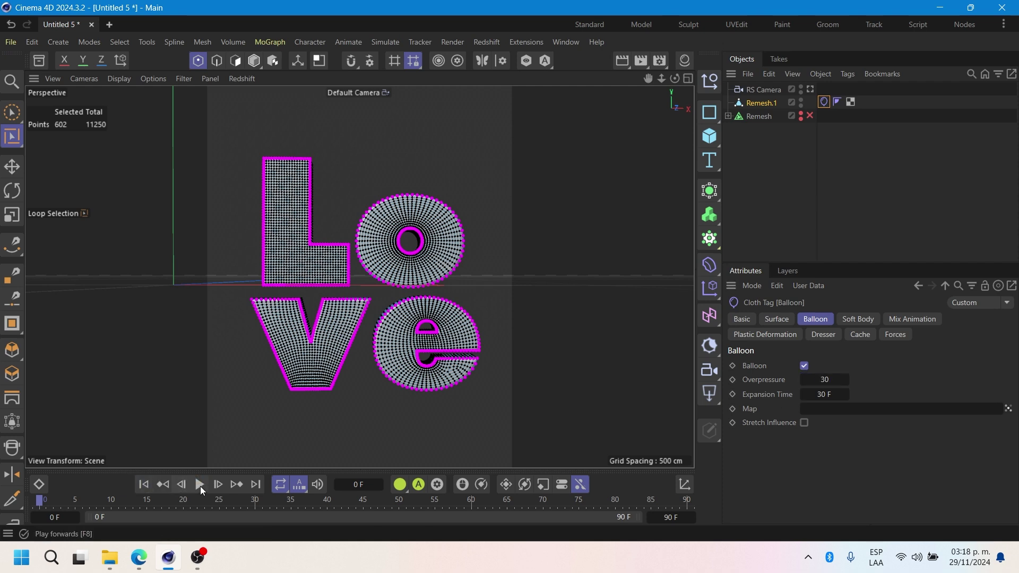
left_click(116, 78)
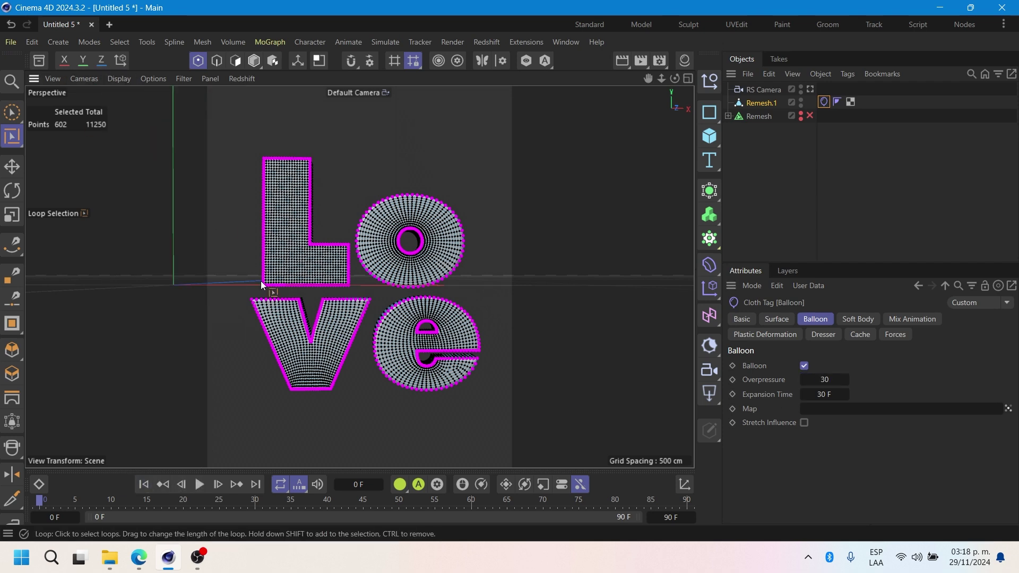
left_click(254, 60)
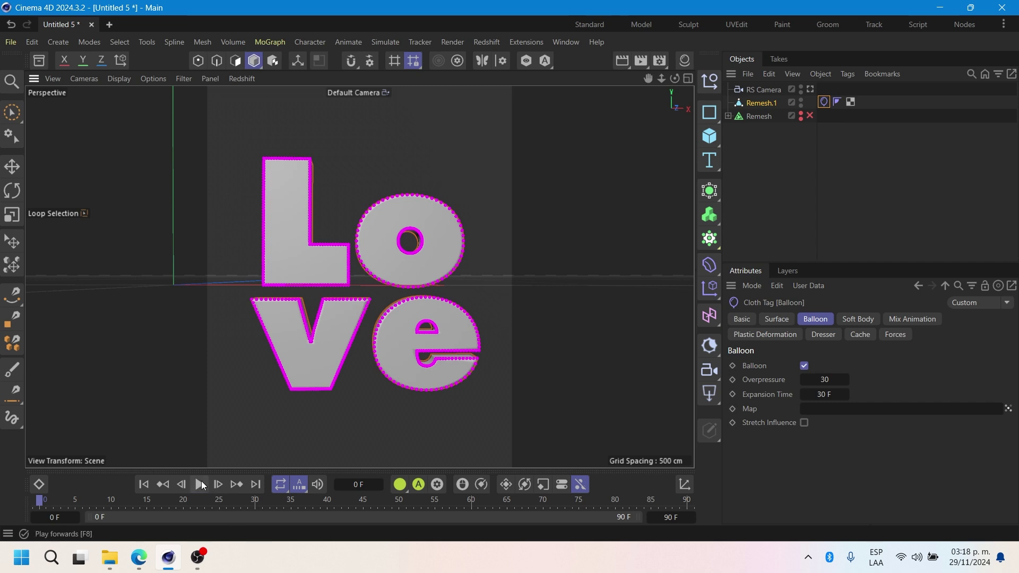
left_click(200, 484)
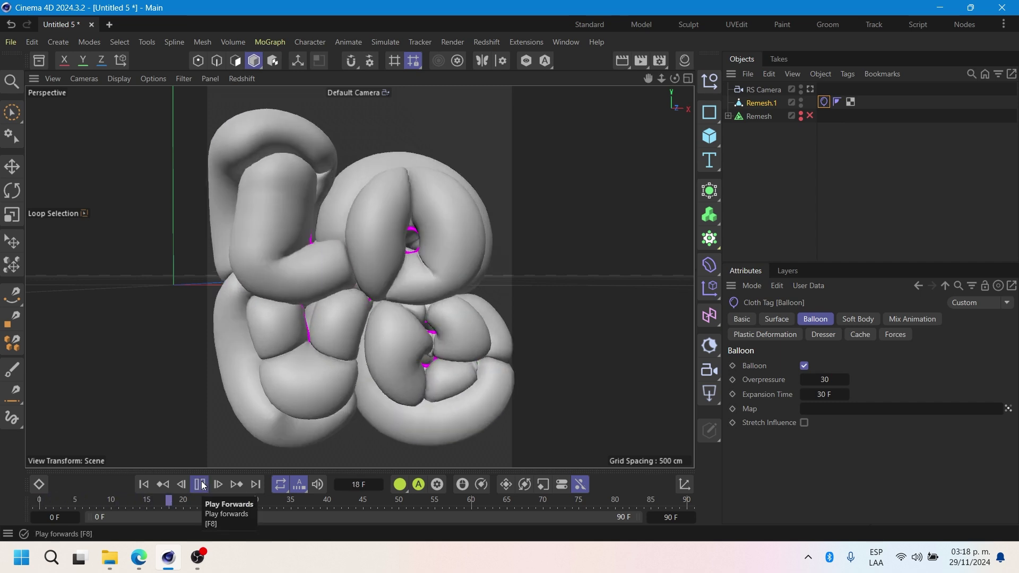
left_click(200, 485)
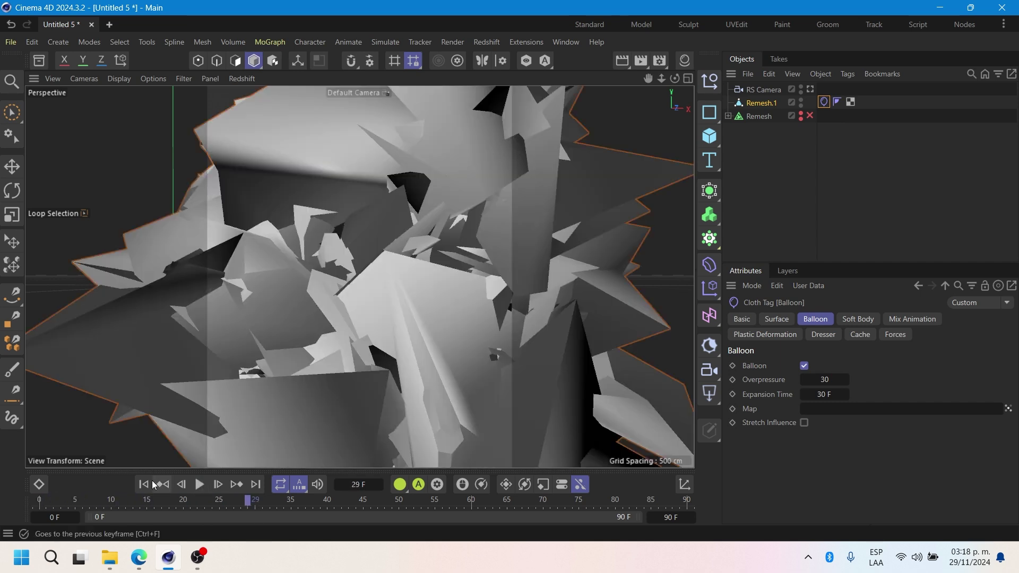
left_click(143, 485)
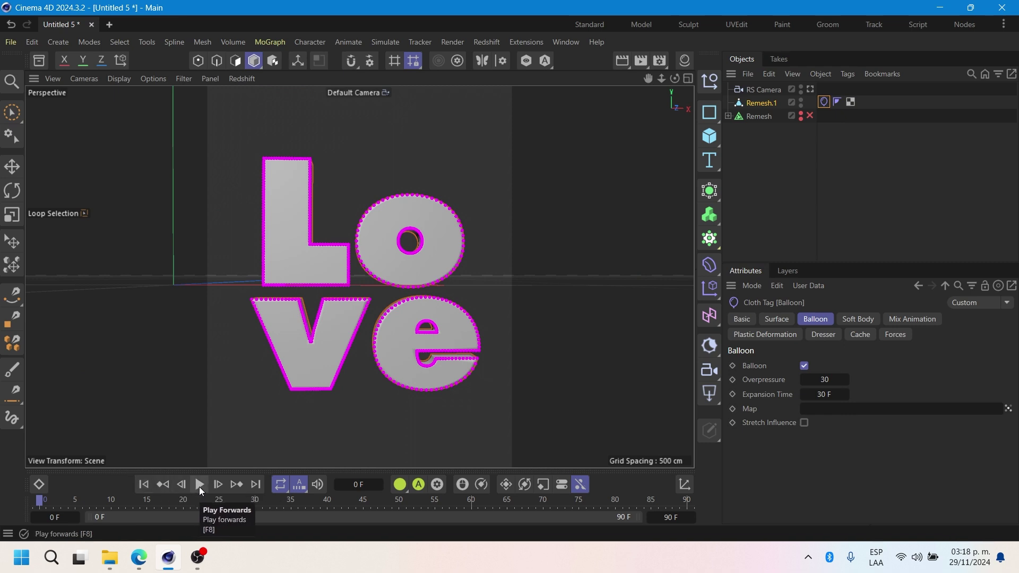
Step: Preview the early inflation of the lettering twice, stopping at about frames 7 and 8 and returning to frame 0 each time
left_click(199, 486)
left_click(199, 485)
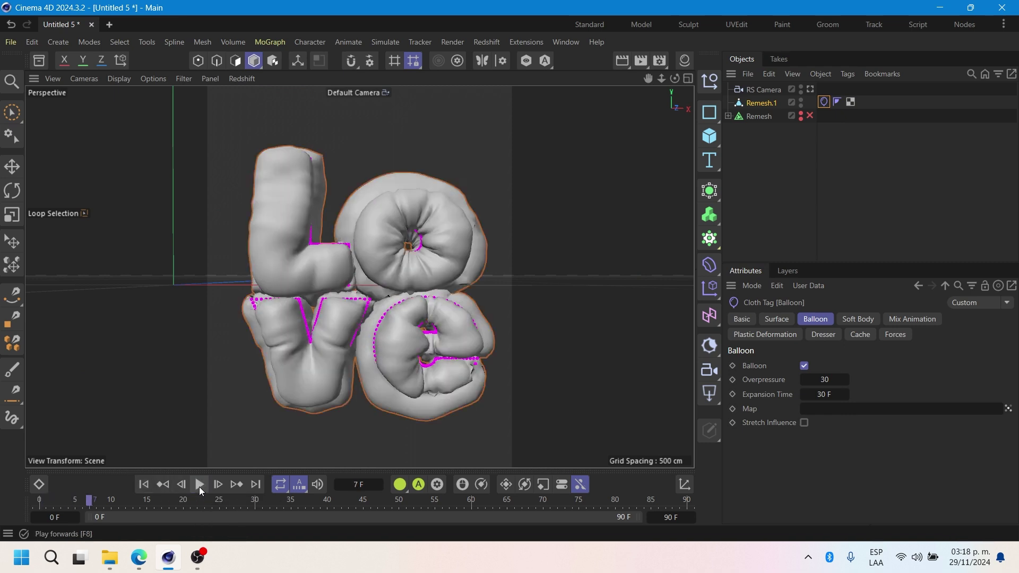
left_click(143, 485)
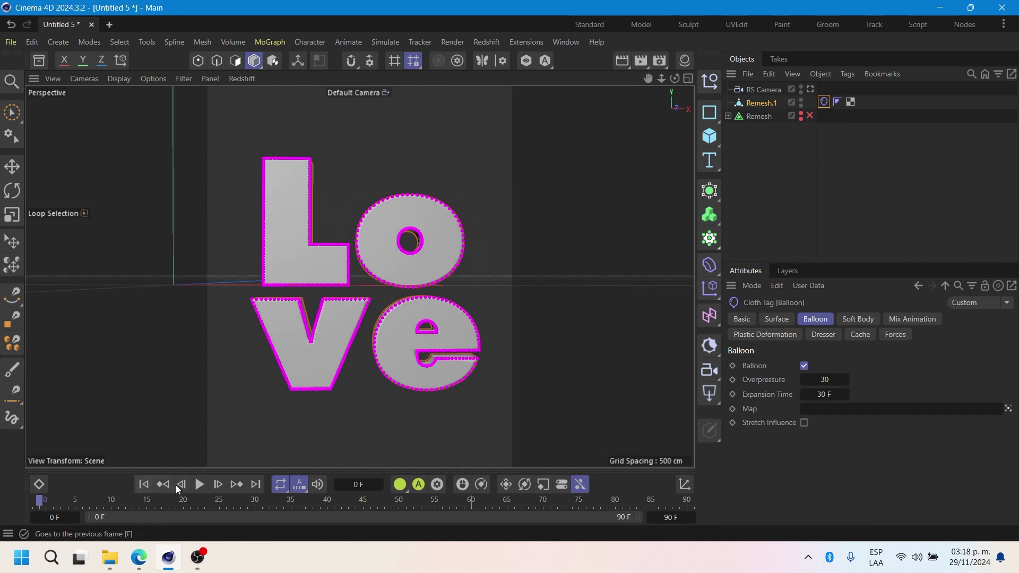
left_click(199, 485)
left_click(199, 485)
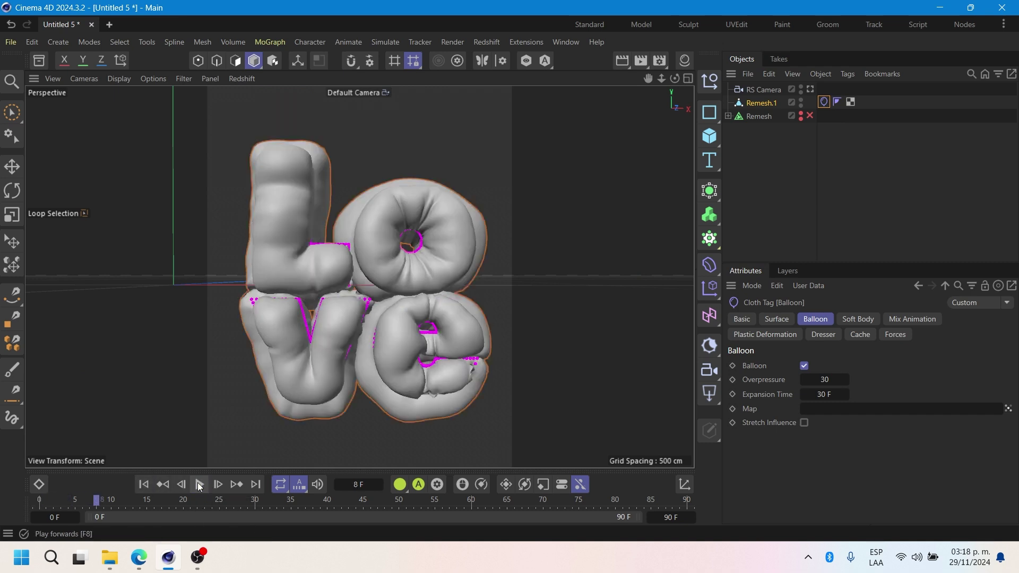
left_click(144, 485)
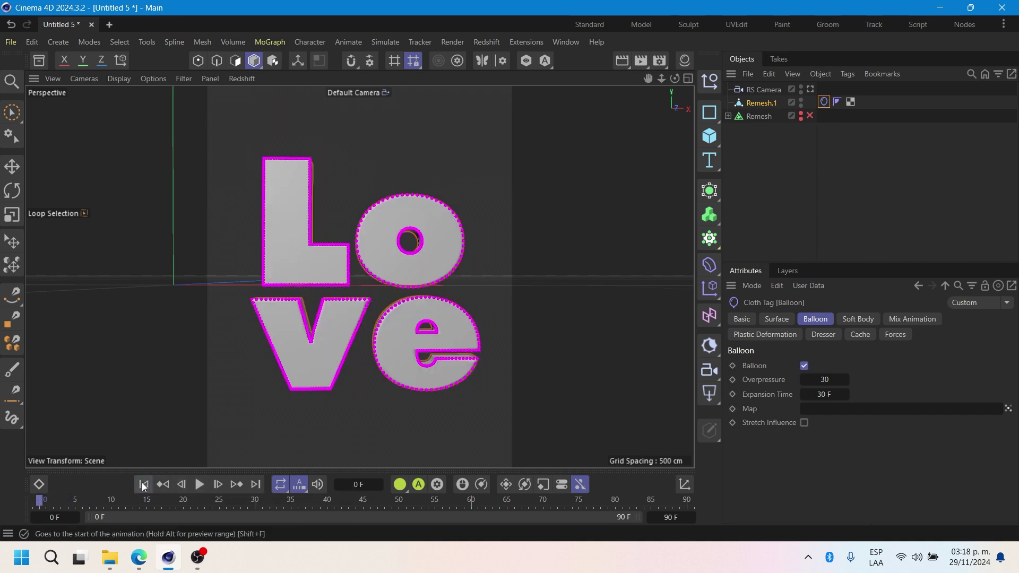
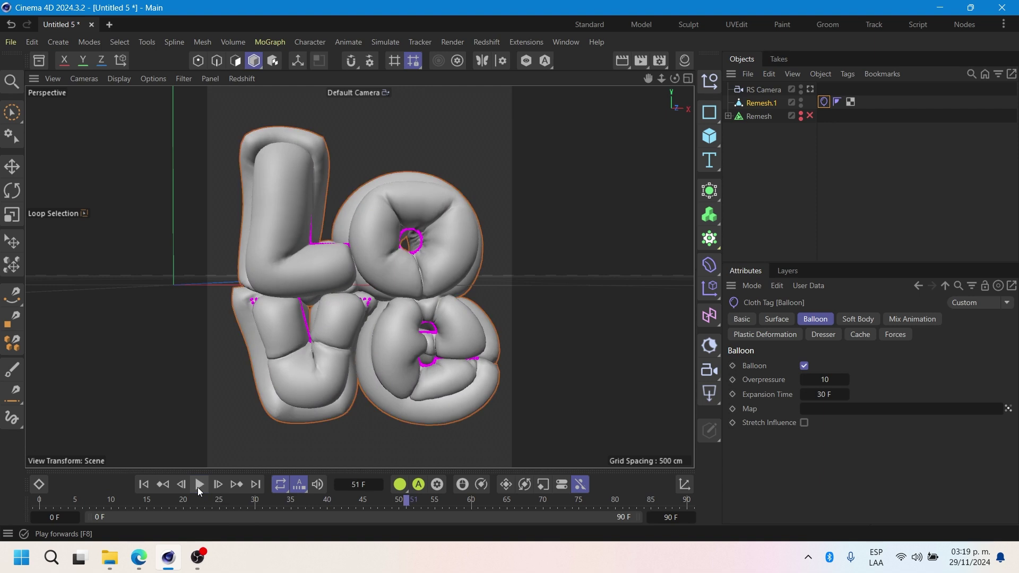
Step: Replay the balloon simulation of the lettering from frame 0, stop it, and return to the start of the animation
left_click(144, 485)
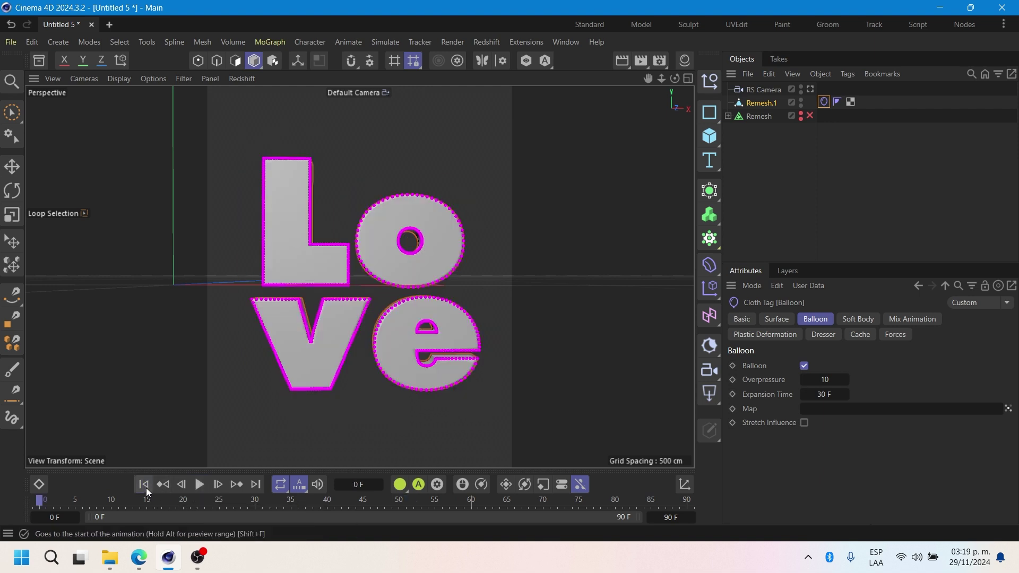
left_click(199, 485)
left_click(199, 486)
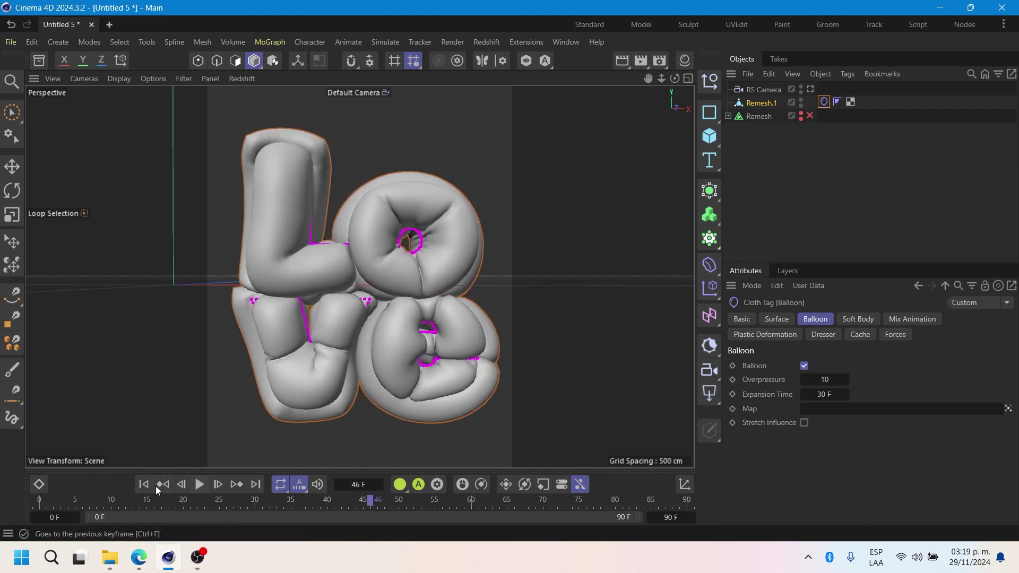
left_click(143, 486)
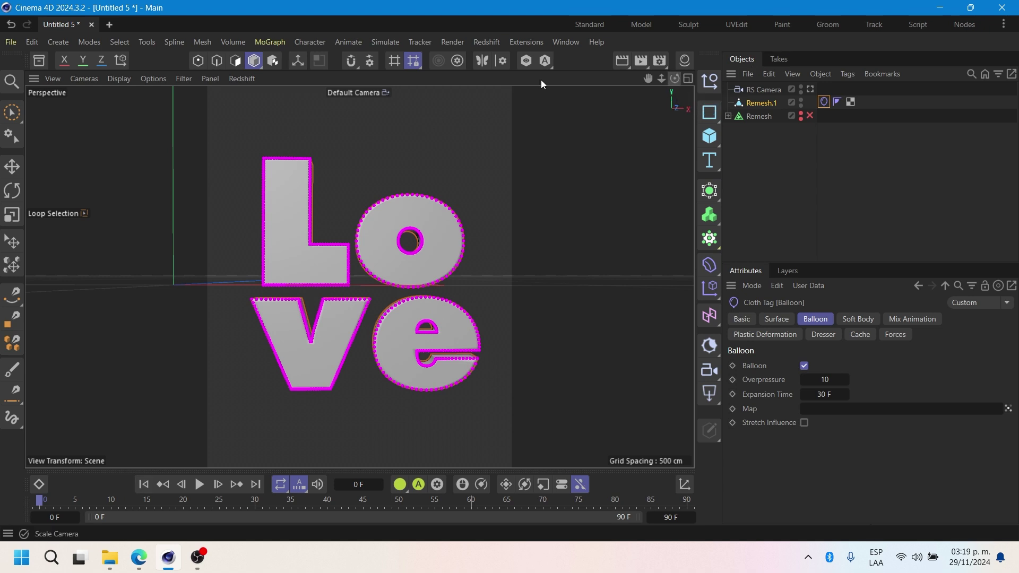
Step: Save the project under the new file name Love_Type_v4_112924
left_click(11, 41)
left_click(81, 224)
left_click(221, 234)
left_click(179, 392)
key("BackSpace")
type("4")
key("Return")
Step: Switch to Points mode and loop-select the back outlines of the letters "L" and "v"
left_click_drag(675, 79, 627, 103)
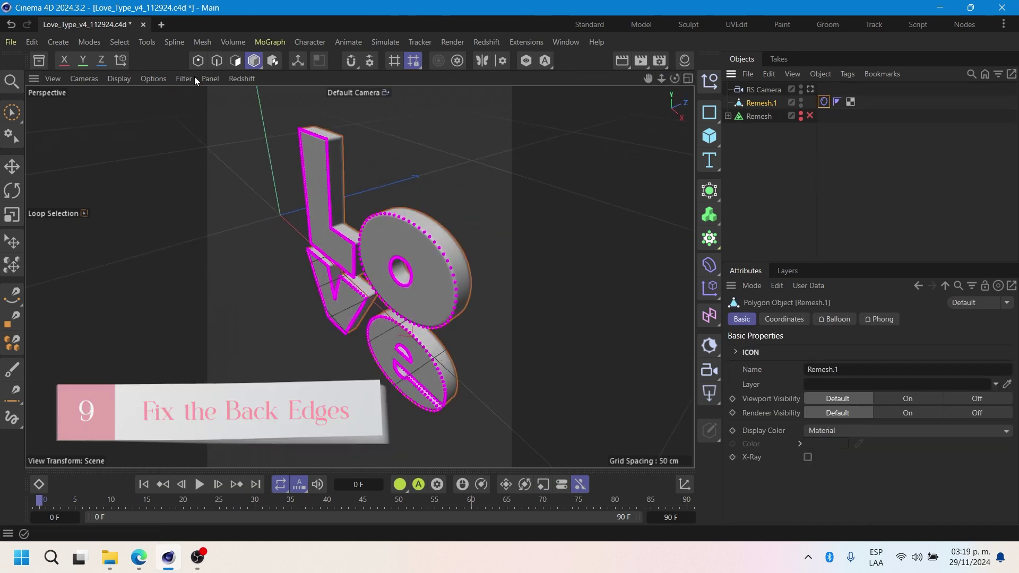
left_click(198, 61)
left_click_drag(677, 77, 617, 78)
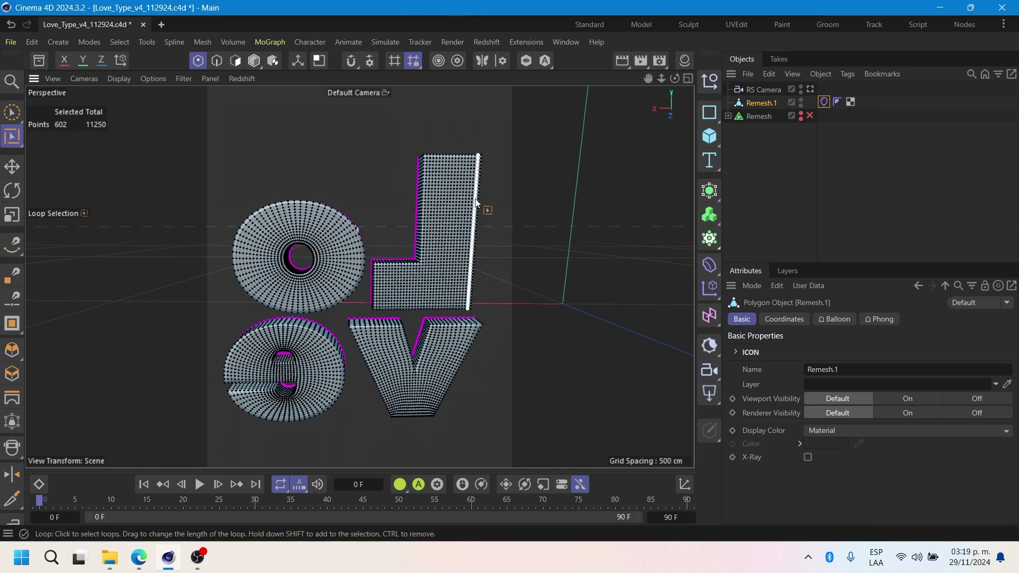
left_click(428, 164)
left_click(480, 326, "shift")
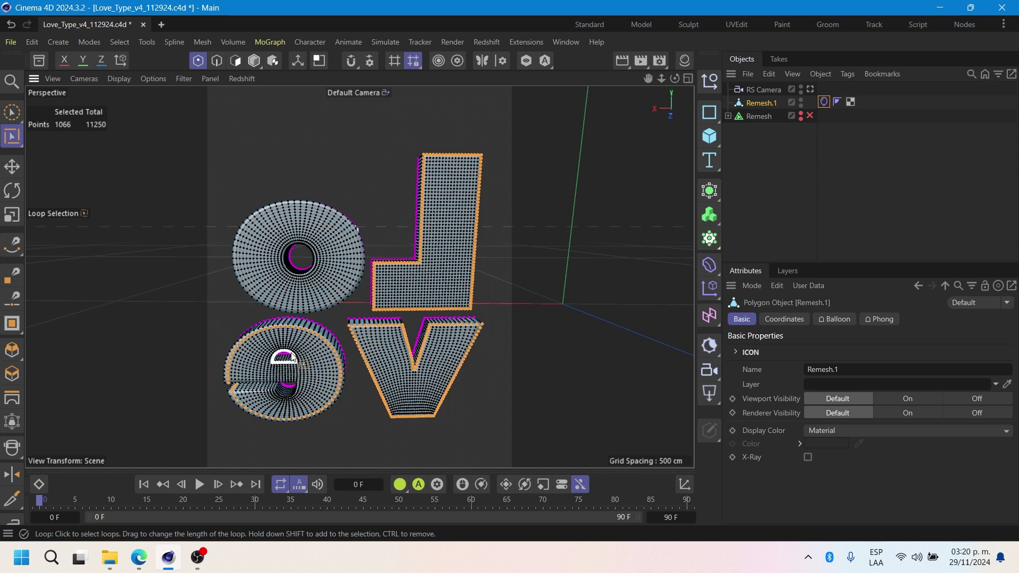
Step: Add the back outer outline of the "e" to the point loop selection, undoing any stray change
left_click_drag(675, 78, 611, 81)
left_click_drag(195, 372, 160, 357, "alt")
key("ctrl+z")
left_click(365, 381, "shift")
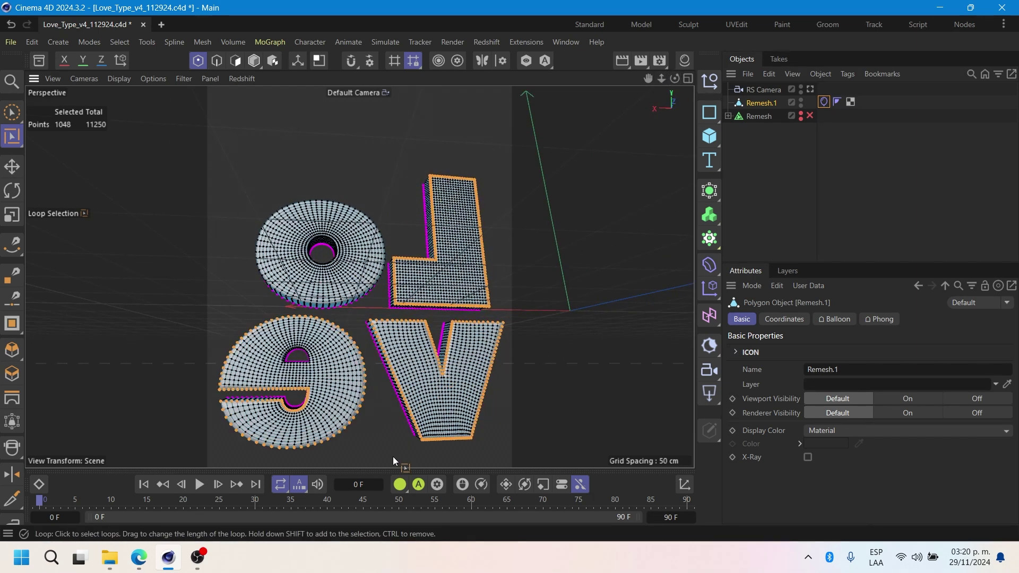
Step: Add the back edge loop of the enclosed hole in the "e" to the point selection
left_click_drag(675, 78, 640, 79)
right_click_drag(359, 277, 467, 276, "alt")
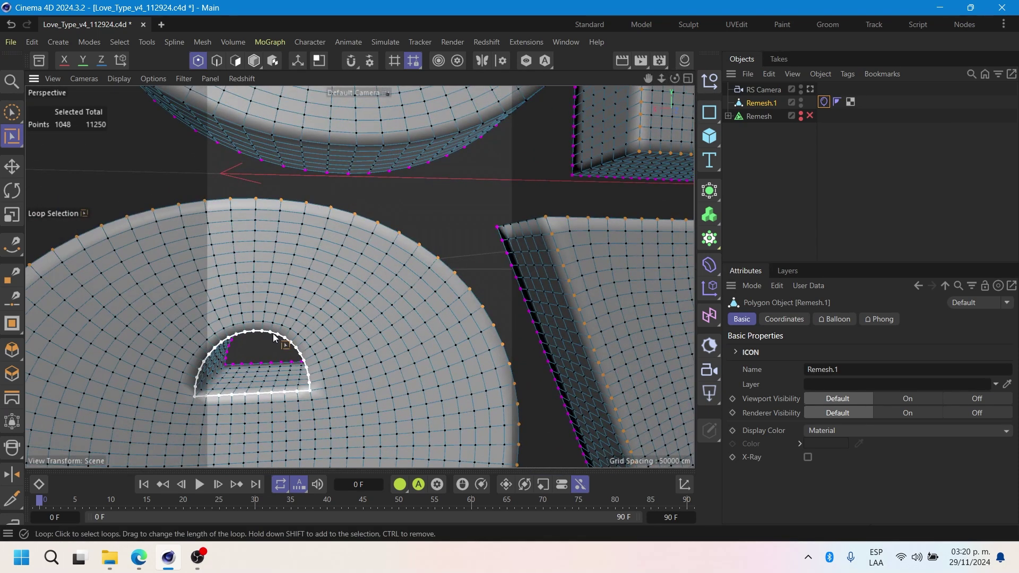
left_click(259, 331, "shift")
scroll(671, 115, "down", 15)
scroll(619, 103, "up", 8)
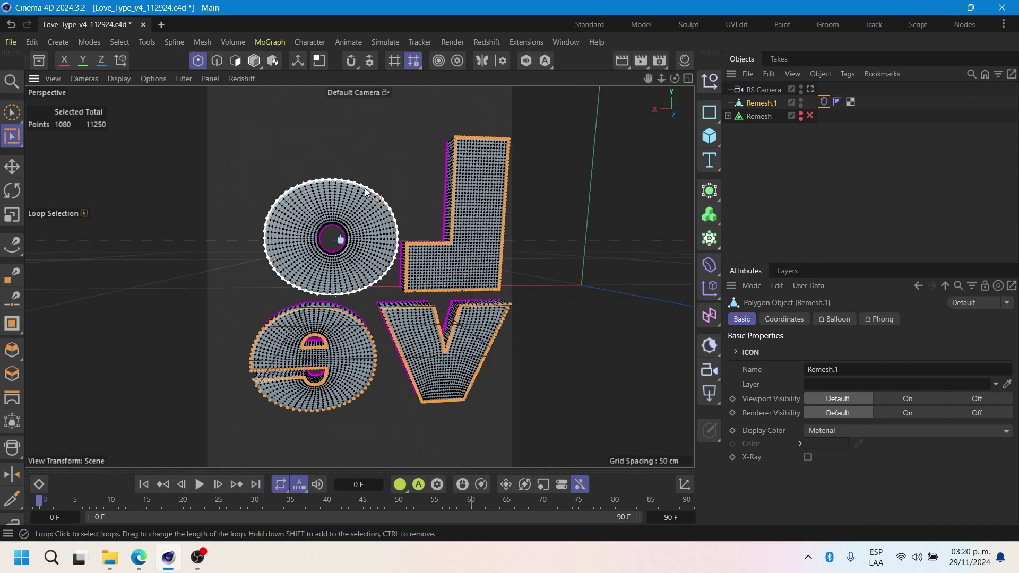
Step: Add the outer and inner back edge loops of the "o" to the point selection
left_click_drag(661, 79, 685, 82)
left_click_drag(359, 276, 367, 270, "alt")
left_click(384, 204, "shift")
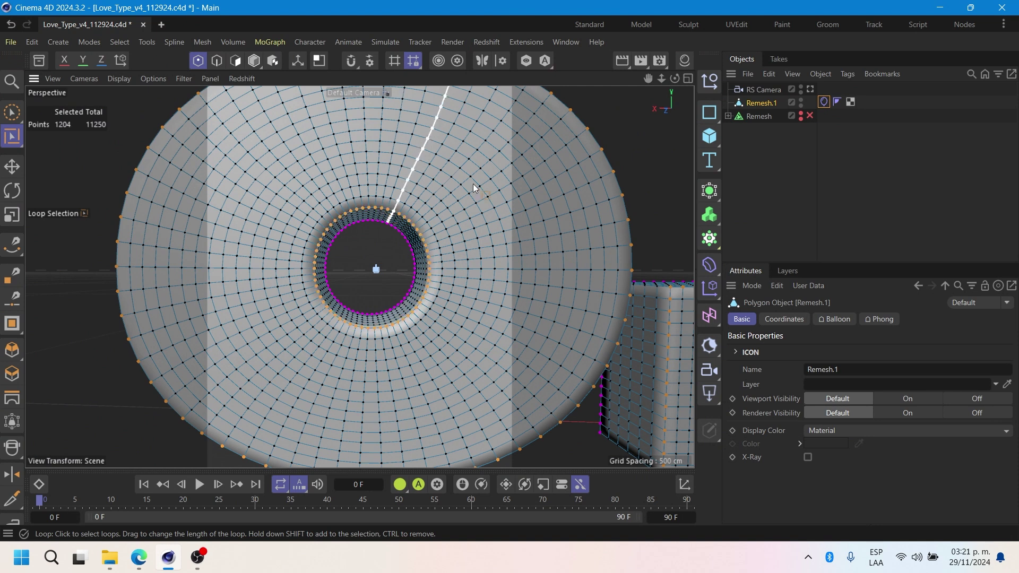
Step: Set the selected back edge points as Fix Points in the Balloon tag's Dresser settings
left_click_drag(662, 78, 579, 78)
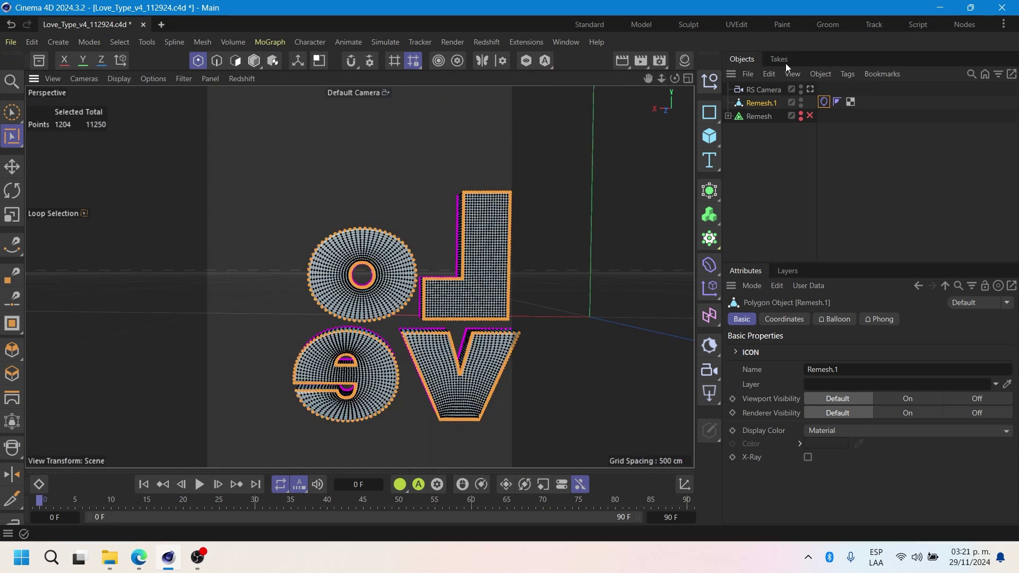
left_click(824, 102)
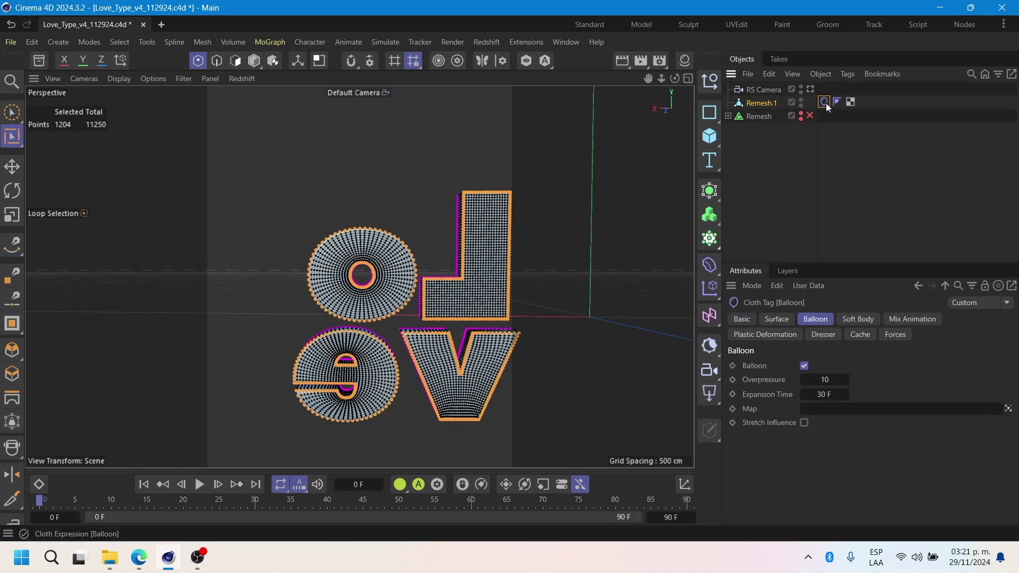
left_click(824, 334)
left_click(807, 509)
Step: Play the simulation with the lettering seen from the front, return to frame 0, and save the project
left_click_drag(674, 80, 656, 66)
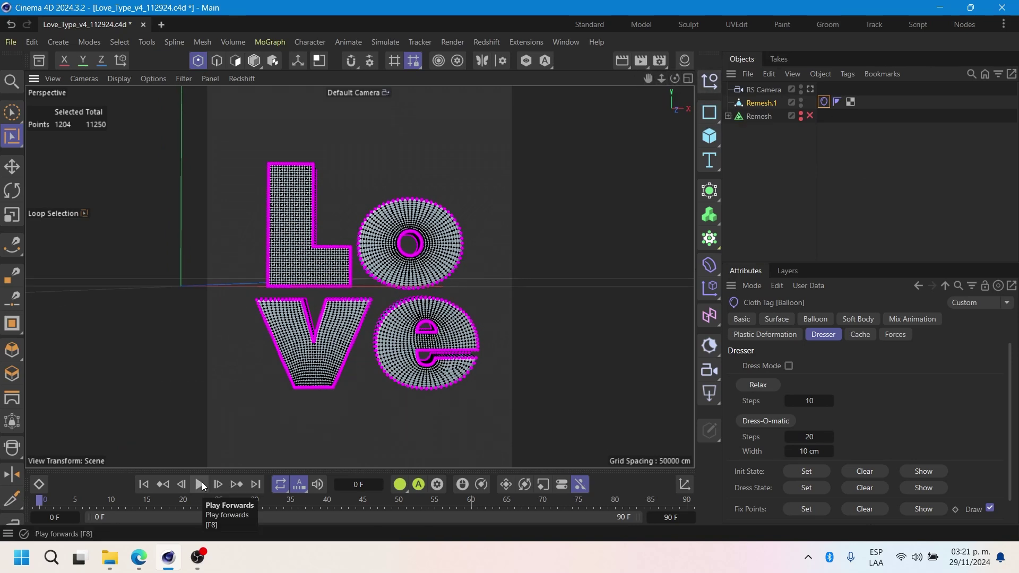
left_click(200, 484)
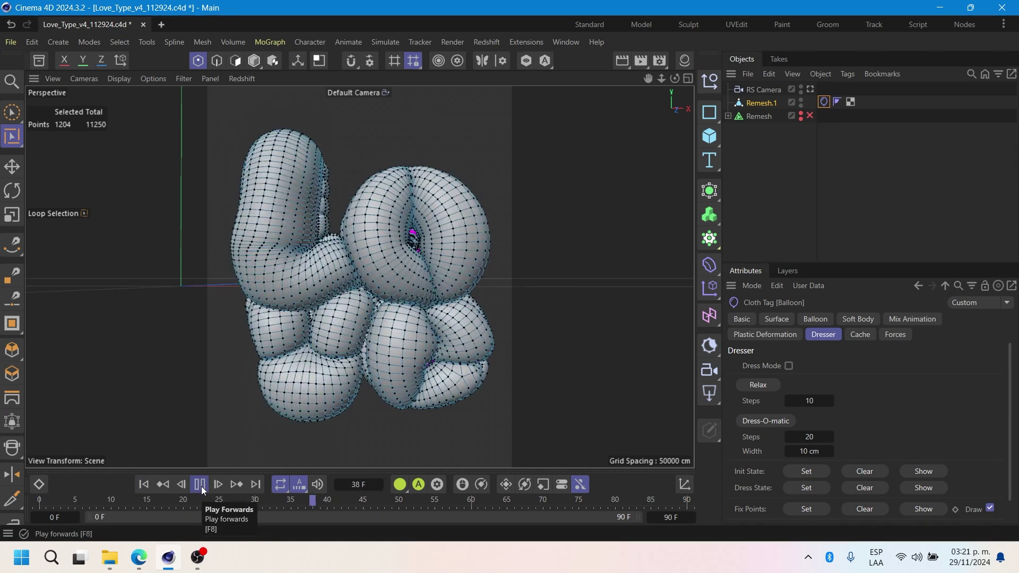
left_click(202, 487)
left_click(144, 484)
left_click(12, 42)
left_click(39, 208)
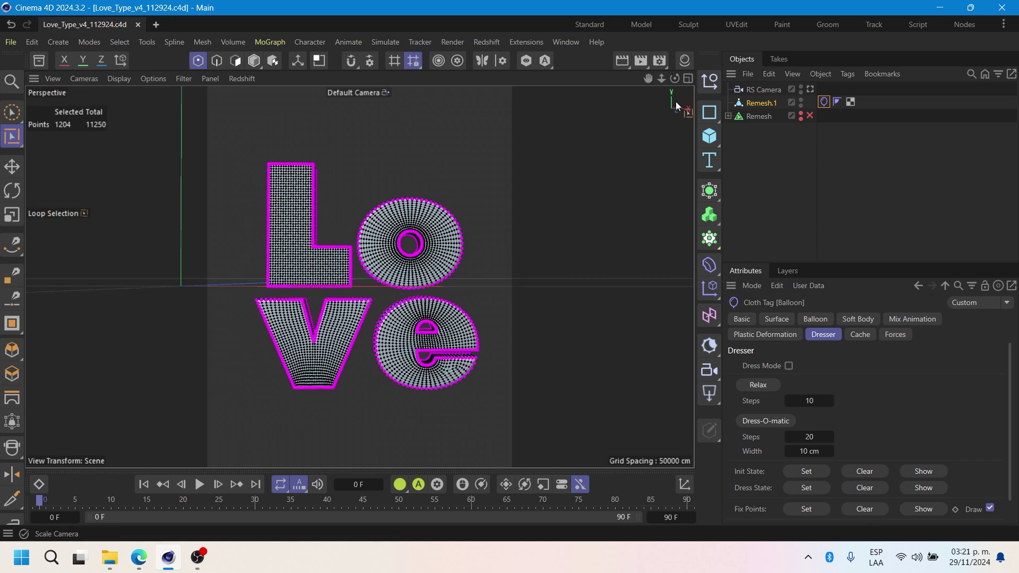
Step: Set the Target Length of the Balloon tag's surface to 120 %
left_click(763, 104)
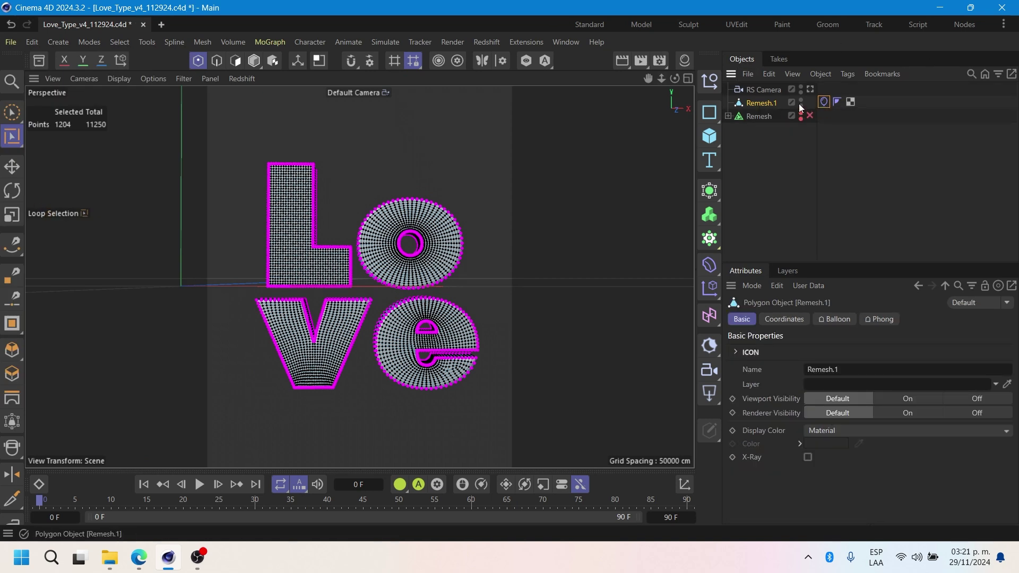
left_click(824, 101)
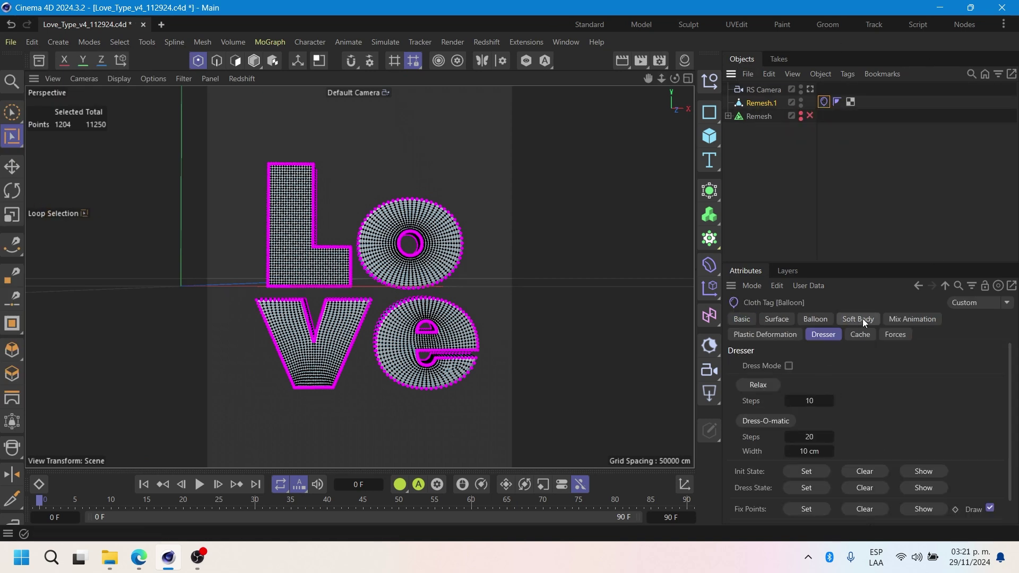
key("ctrl+d")
left_click(858, 425)
left_click(824, 102)
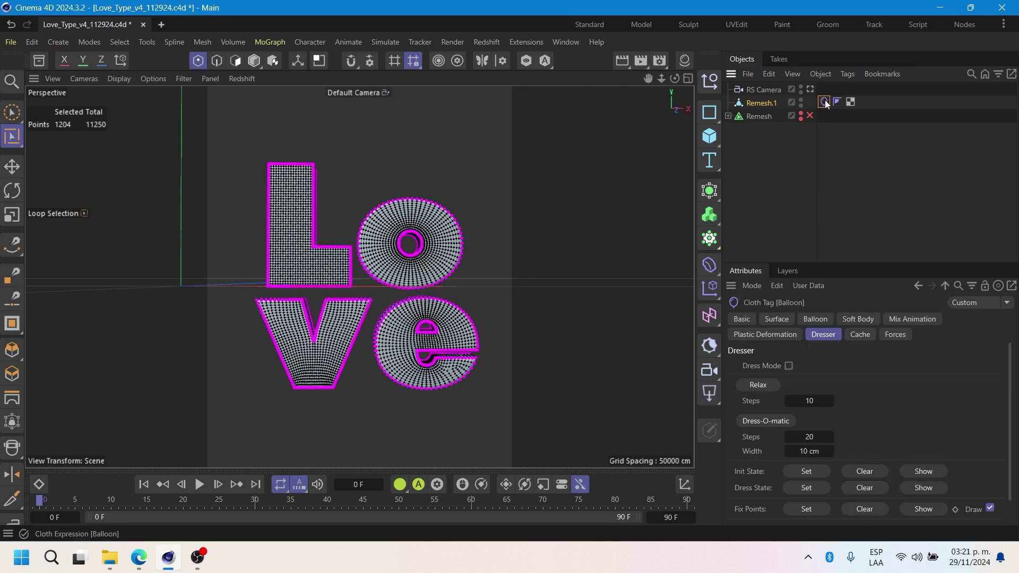
left_click(770, 319)
left_click(822, 454)
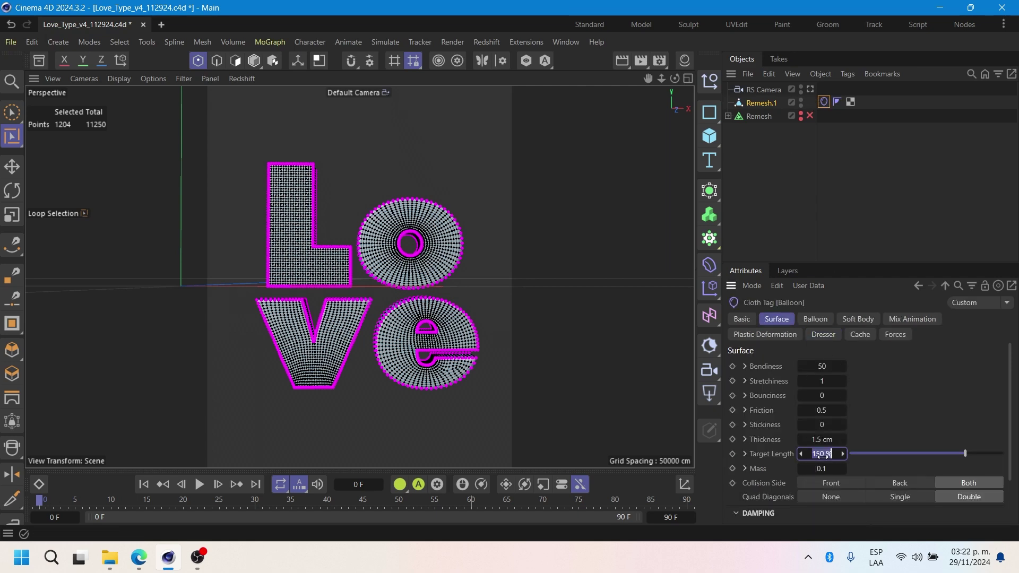
type("120")
Step: Preview the inflation, set the surface Target Length to 111 %, and preview again, returning to frame 0
left_click(198, 484)
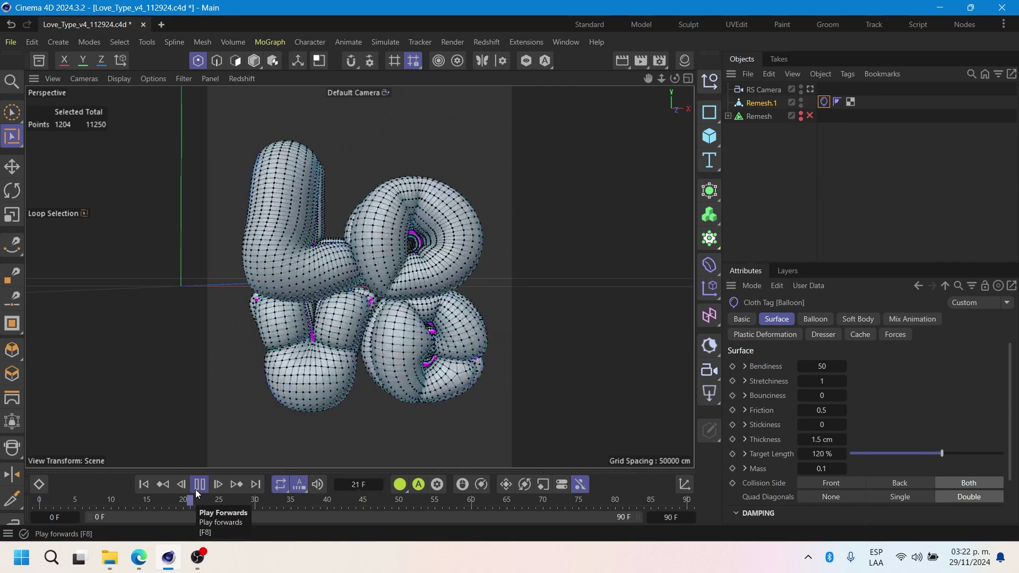
left_click(164, 490)
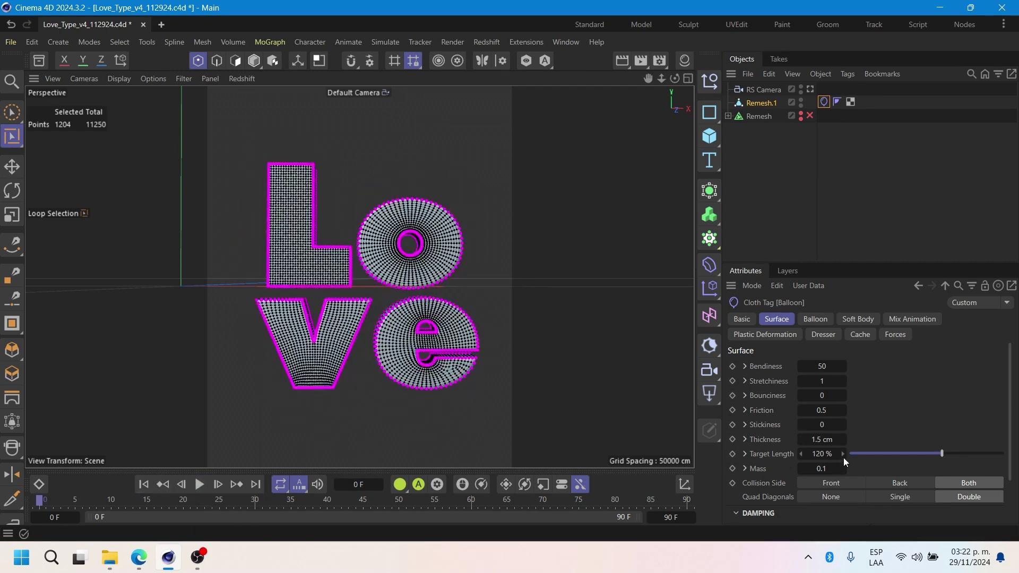
left_click(199, 484)
left_click(146, 489)
Step: Set the animation's end to frame 50 and preview the inflation with Target Length at 111 % and at 80 %
left_click(200, 484)
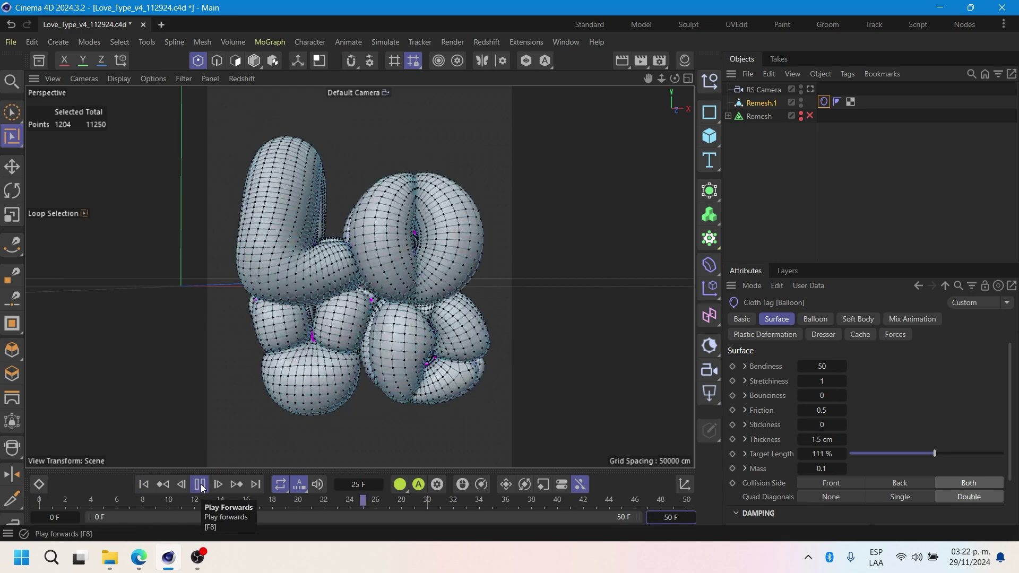
left_click(200, 485)
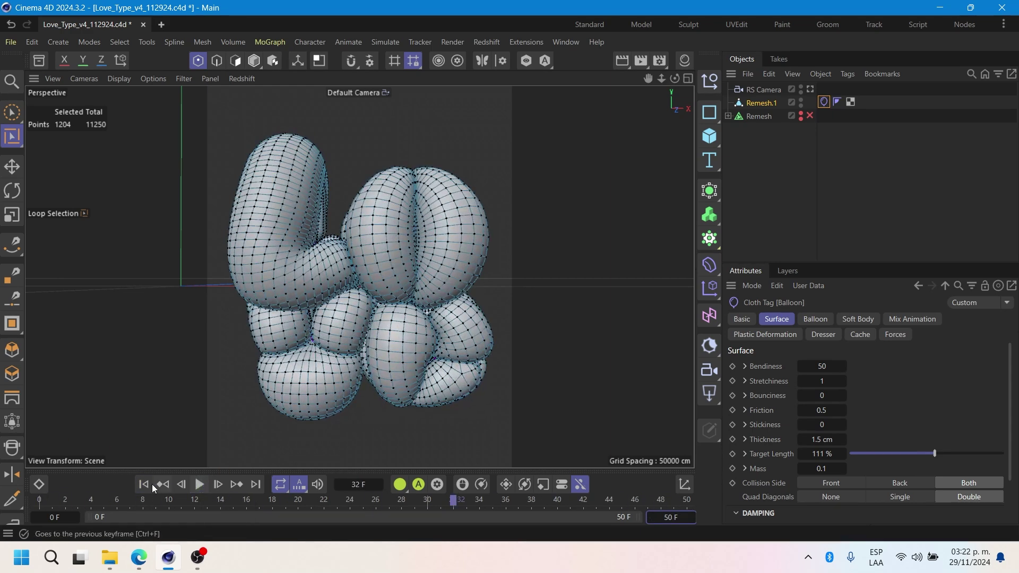
left_click(144, 486)
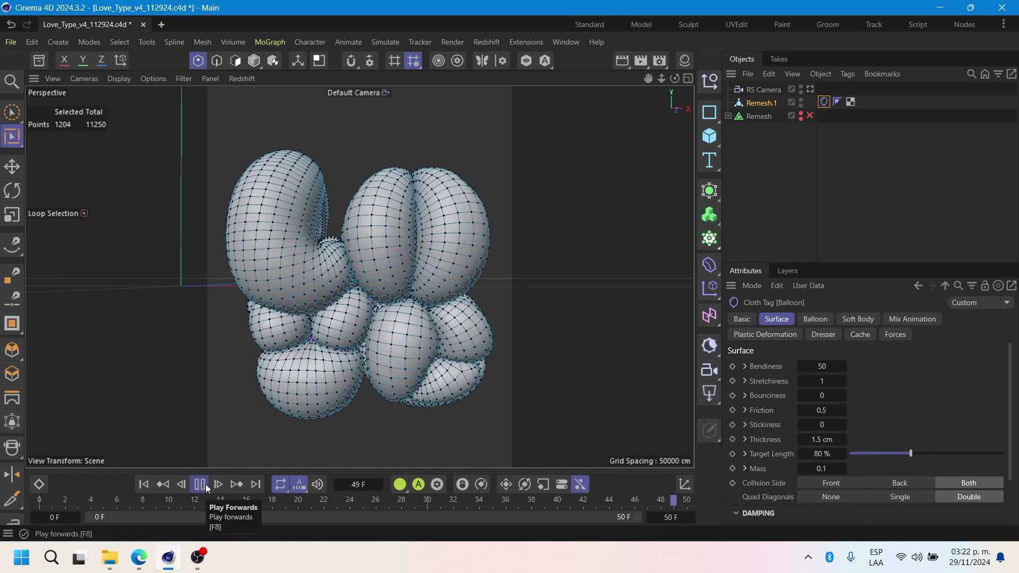
left_click(206, 486)
key("shift+f")
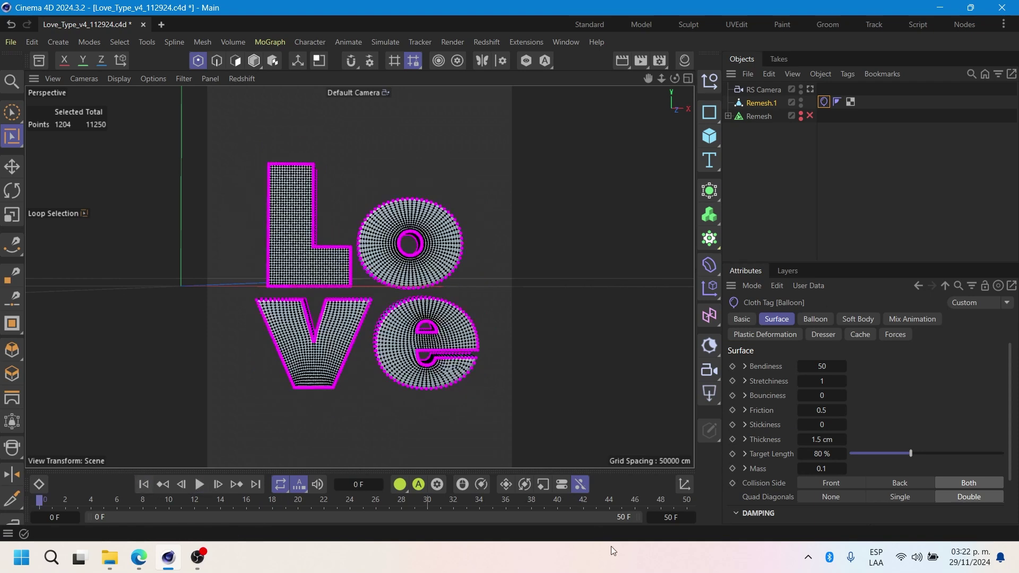
Step: Set the animation's end to frame 48 and briefly start and stop playback
type("48")
key("Return")
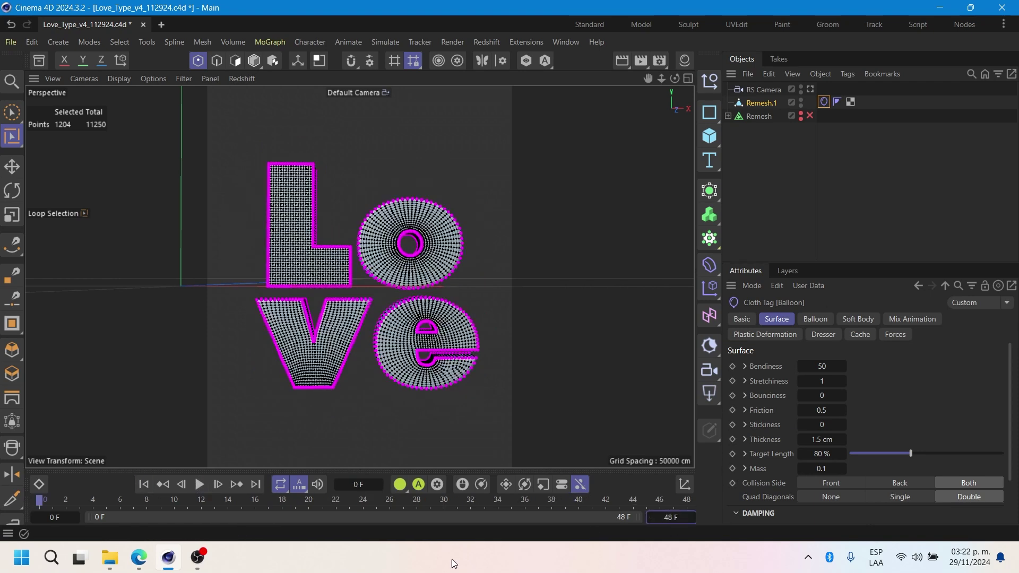
left_click(206, 485)
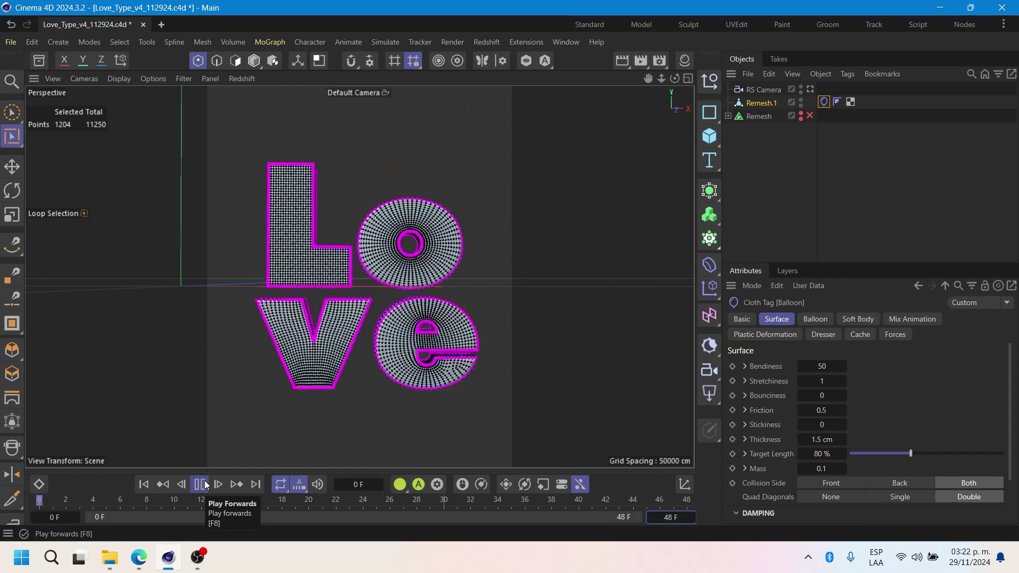
left_click(206, 485)
Step: Set the animation's end to frame 45, then play the balloon simulation and return to frame 0
type("45")
key("Return")
left_click(143, 484)
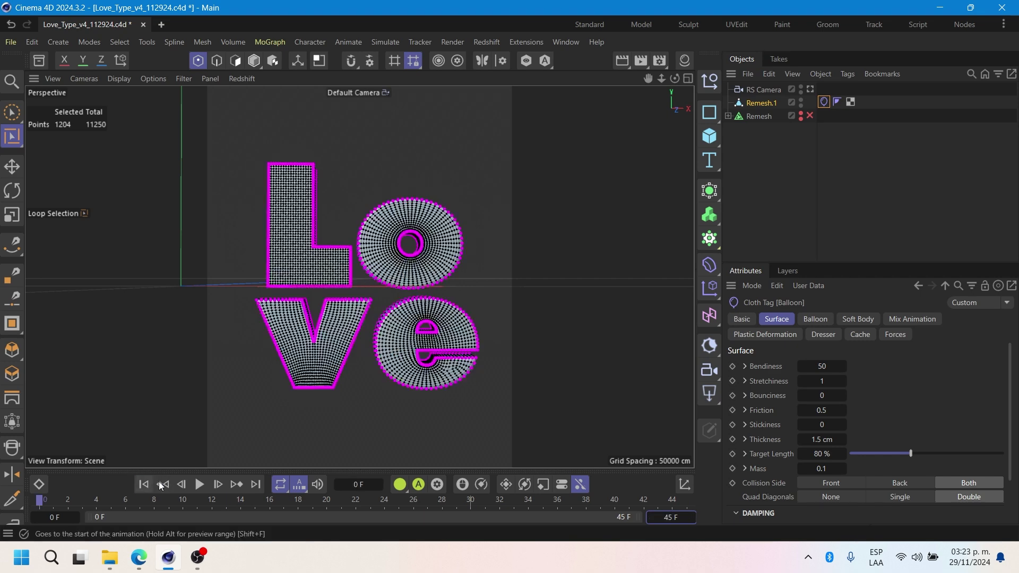
left_click(200, 484)
left_click(200, 484)
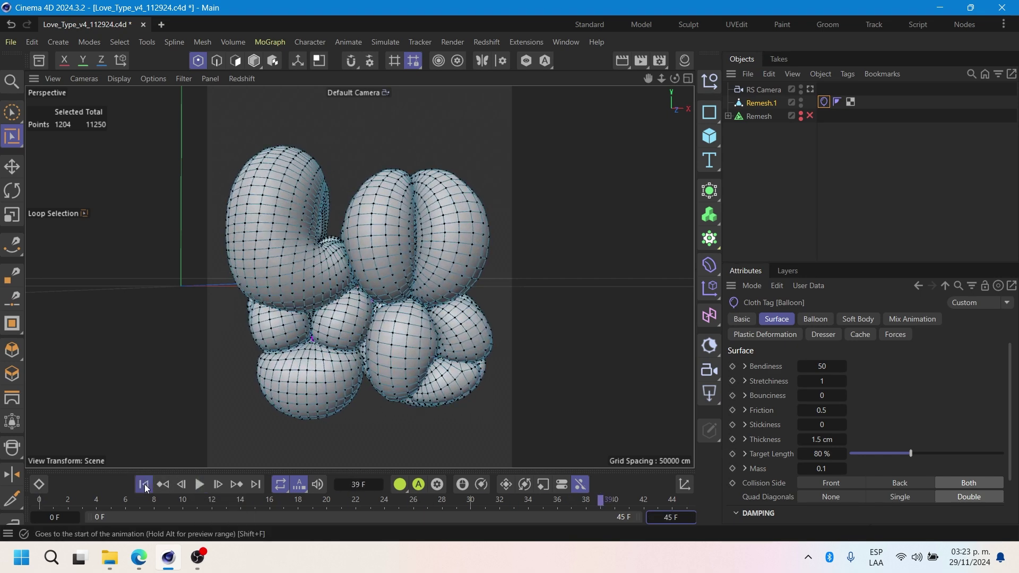
left_click(143, 485)
Step: Set the surface Target Length to 100 % and save the project after previewing the inflation
left_click(821, 454)
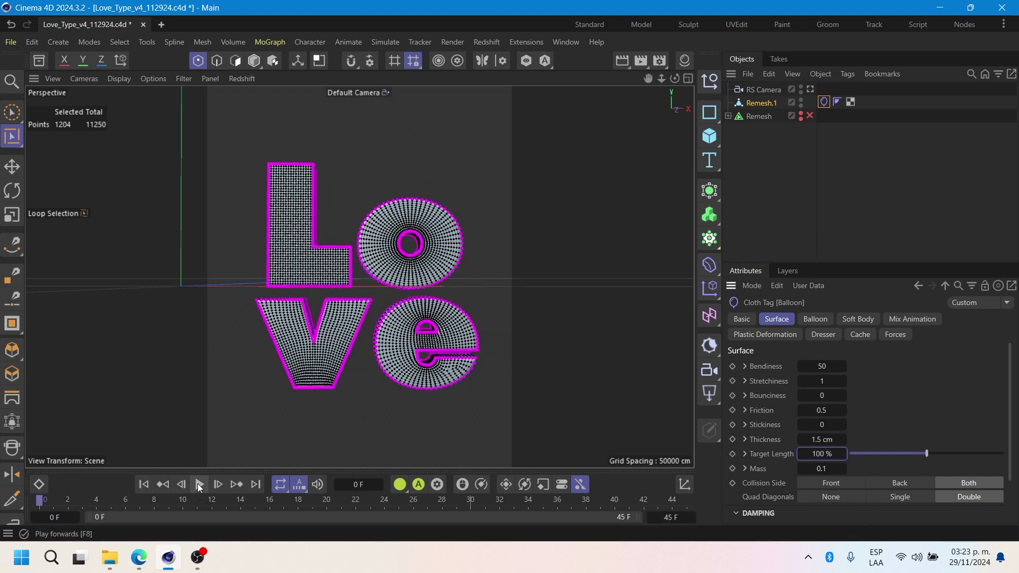
left_click(198, 484)
left_click(198, 484)
left_click(143, 484)
left_click(7, 42)
left_click(50, 210)
Step: Try an Overpressure of 23 on the Balloon tag, preview the inflation, and undo the change
left_click(816, 319)
left_click(826, 380)
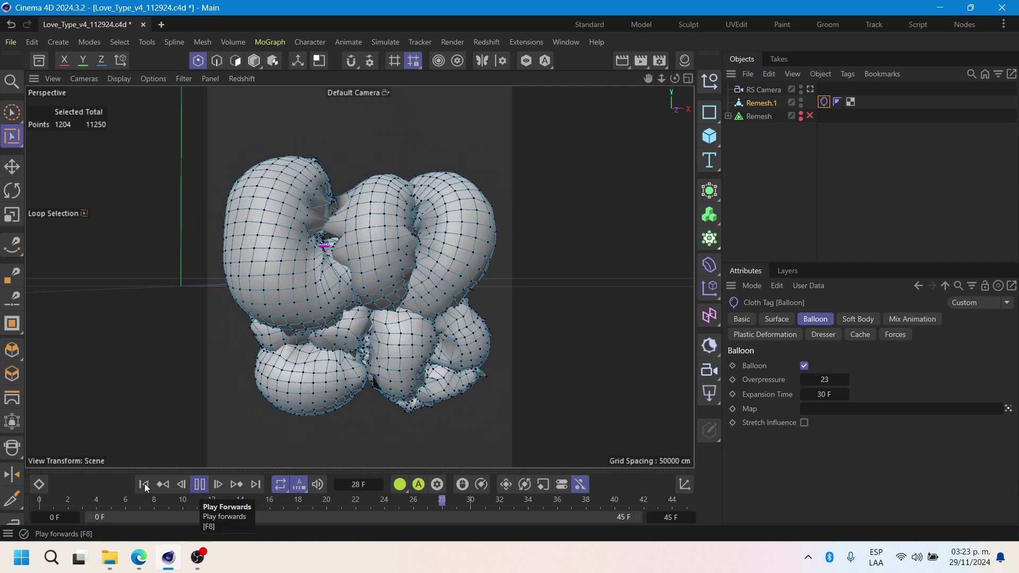
left_click(144, 485)
left_click(541, 328)
left_click(147, 485)
key("ctrl+z")
Step: Preview the inflation twice with the Overpressure at 10, returning to frame 0 each time
left_click(198, 486)
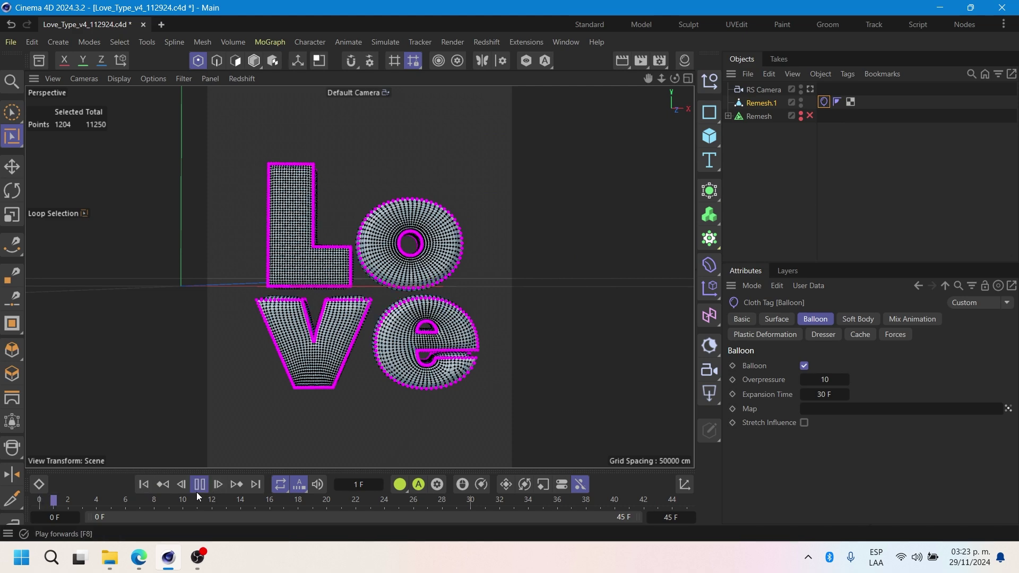
left_click(197, 491)
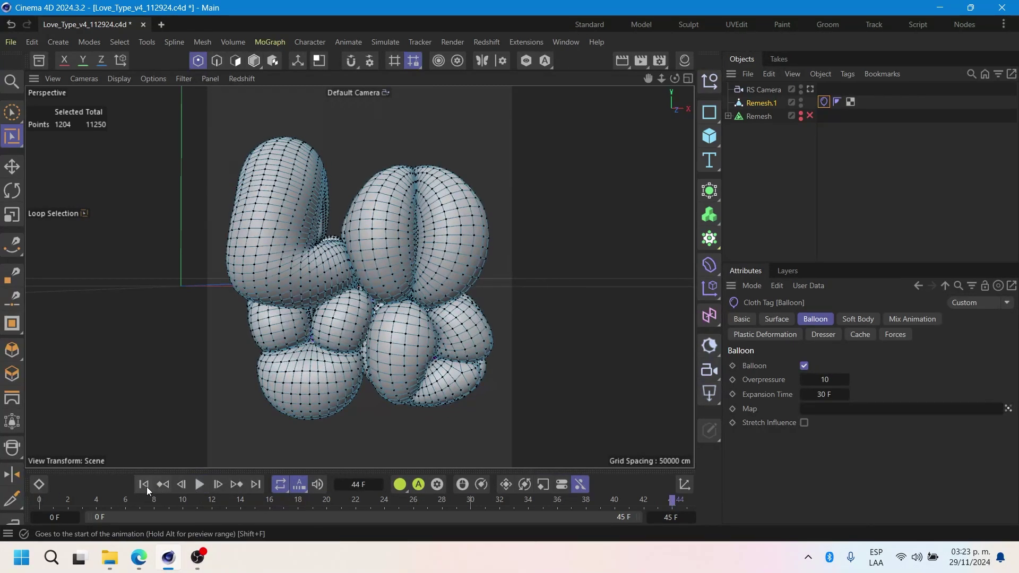
left_click(147, 486)
left_click(198, 486)
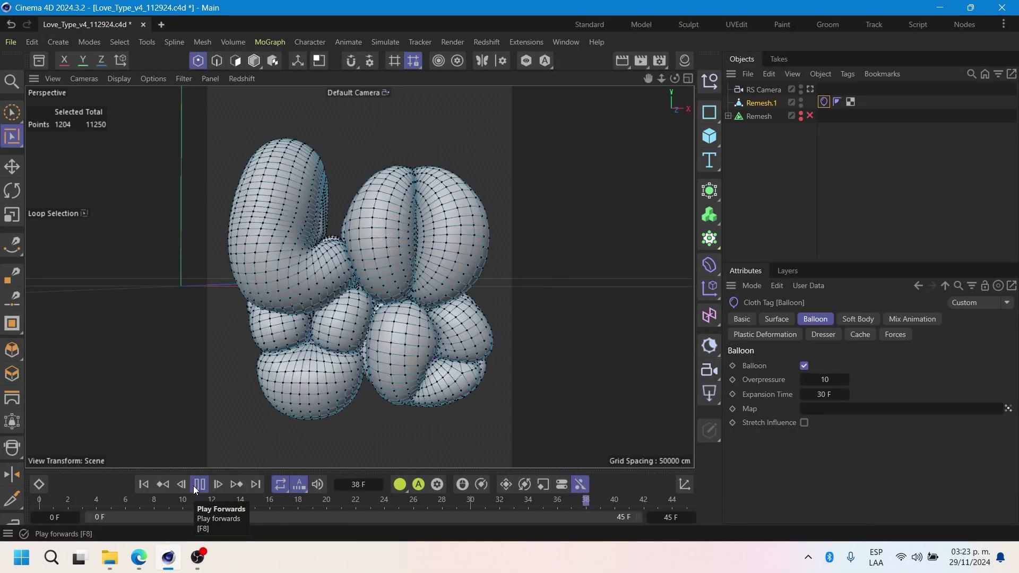
left_click(145, 485)
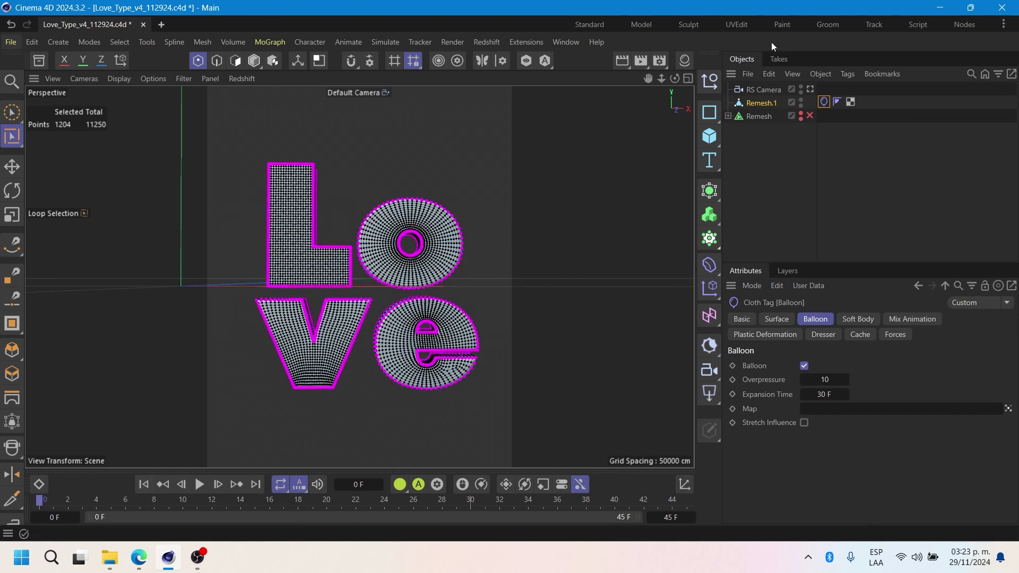
Step: Set the Balloon tag's surface Bendiness to 30 and preview the inflation
left_click(775, 319)
left_click(834, 366)
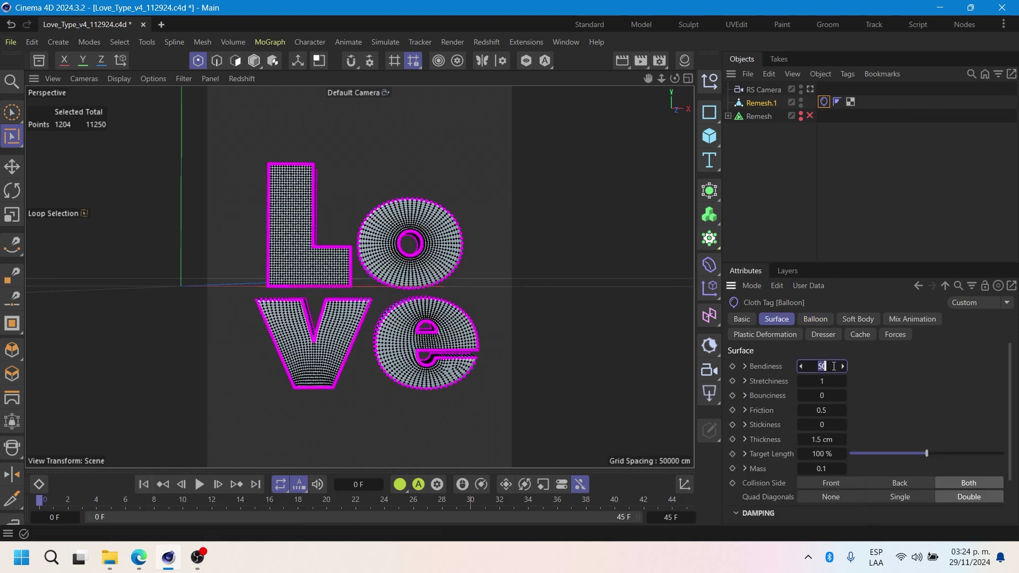
left_click(199, 491)
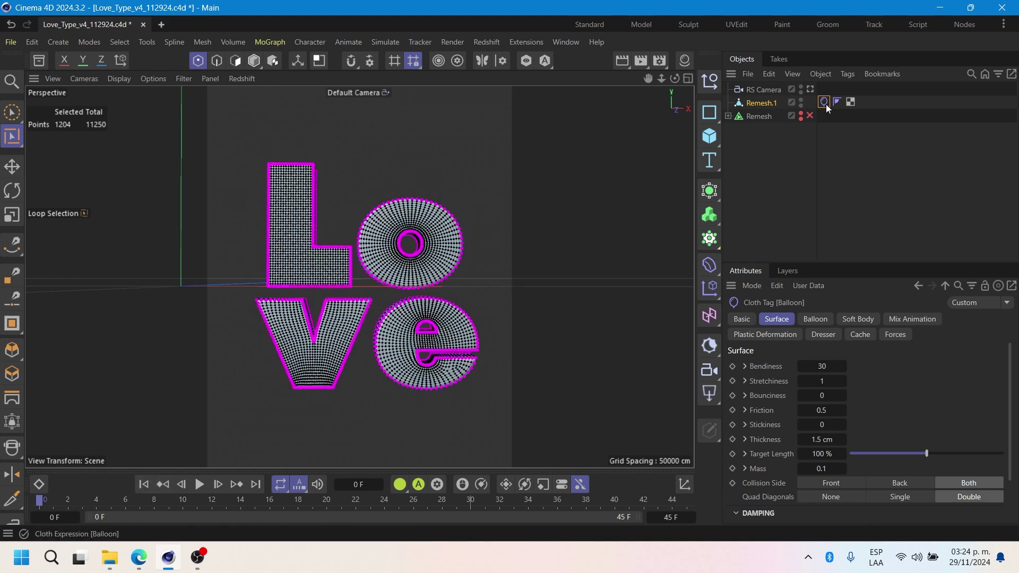
Step: Try an Overpressure of 7 on the Balloon tag, preview the inflation, and return to frame 0
left_click(818, 319)
type("7")
left_click(200, 485)
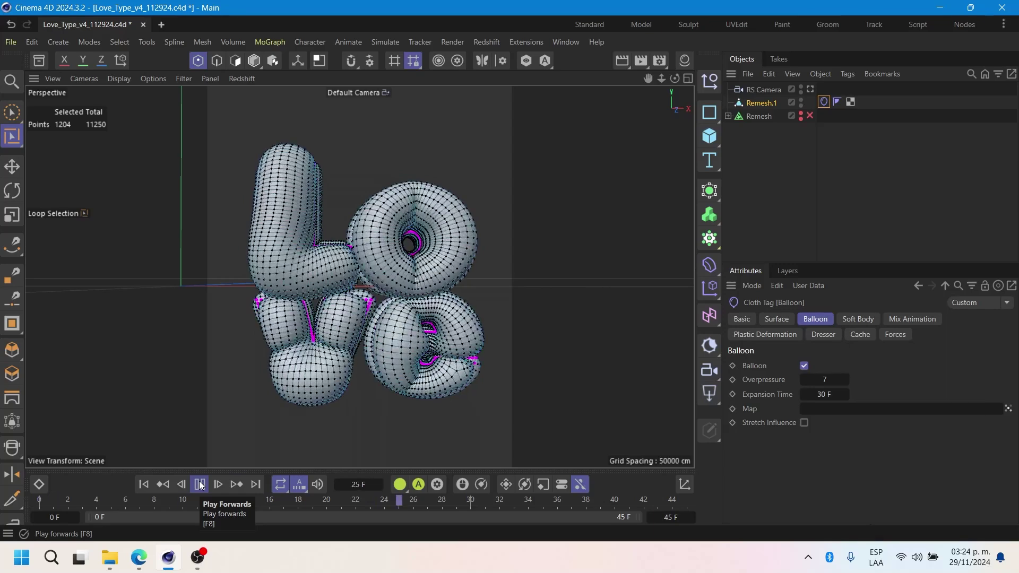
left_click(200, 485)
left_click(143, 485)
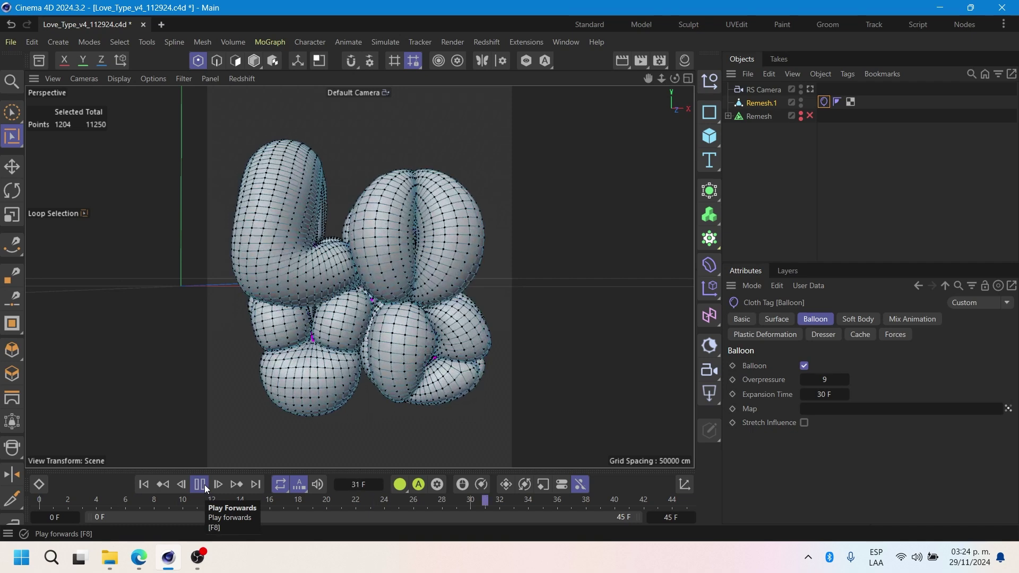
Step: Set the Balloon tag's Overpressure to 9, preview the inflation, and save the project
left_click(204, 485)
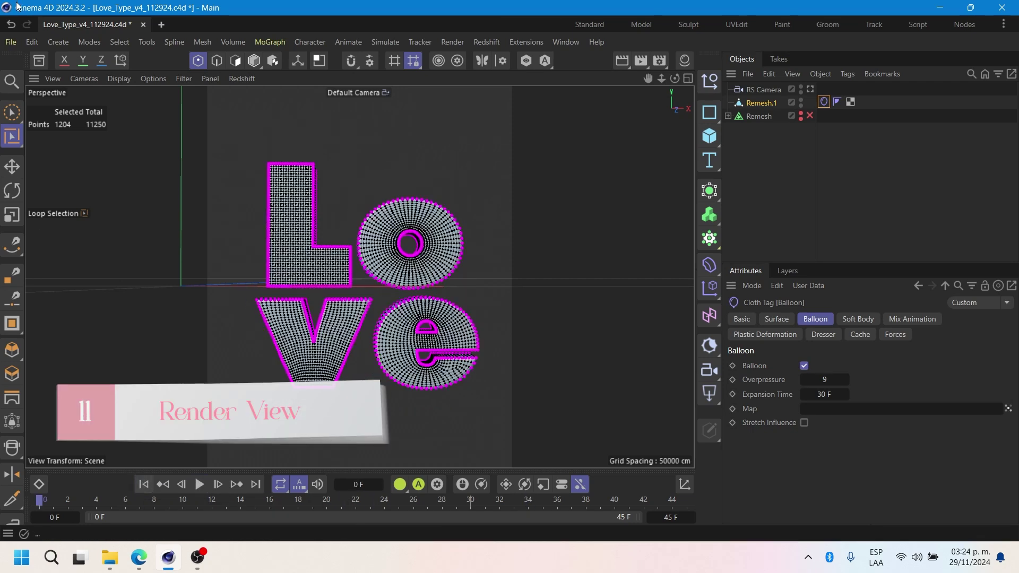
left_click(12, 41)
left_click(48, 210)
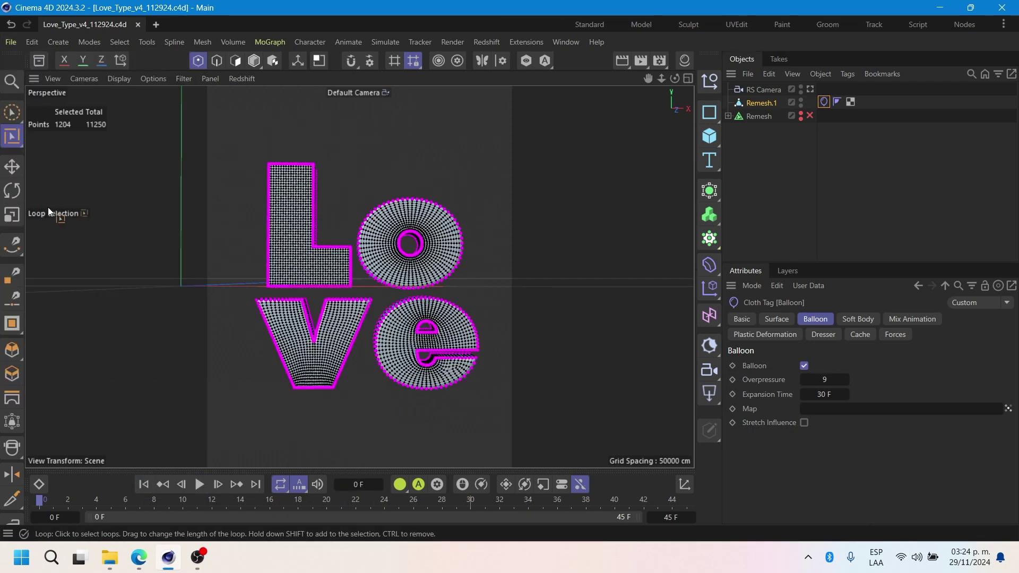
Step: Switch to the Move tool, open the Redshift RenderView, and start the live render of the letters
left_click(13, 166)
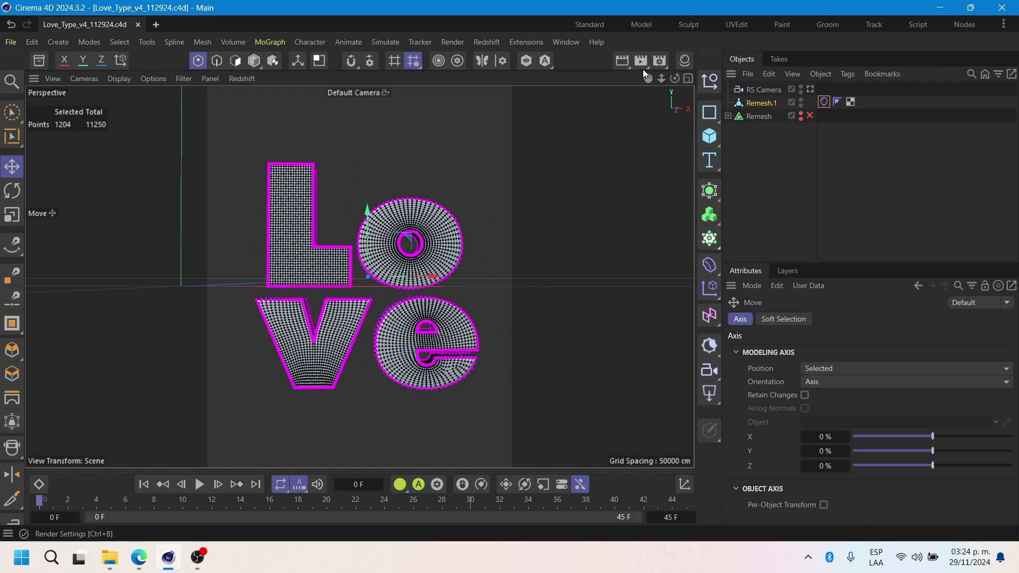
left_click(478, 40)
left_click(508, 148)
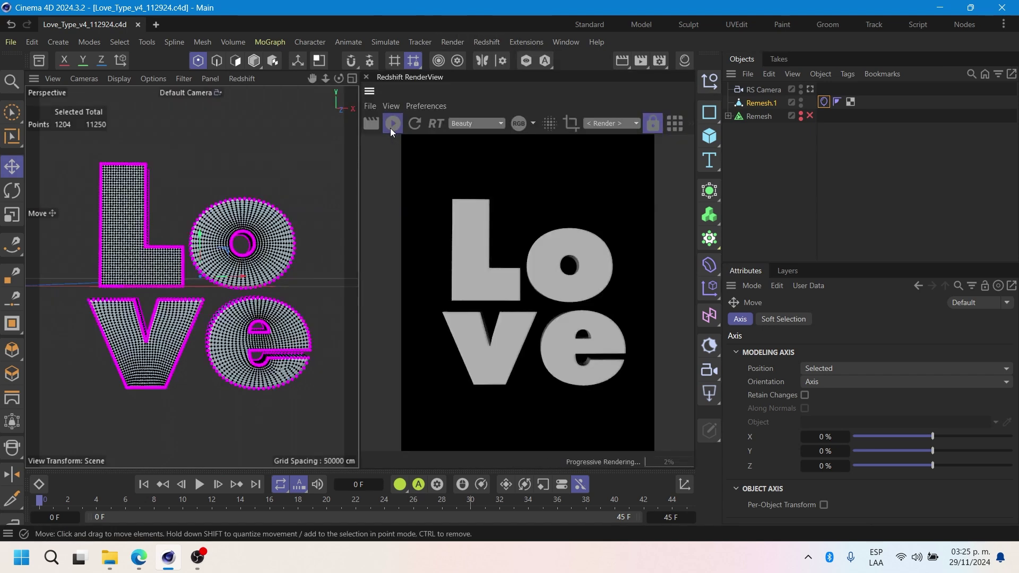
Step: Play the balloon inflation with repeated pauses to examine the rendered letters at different frames, and return to frame 0
left_click(200, 485)
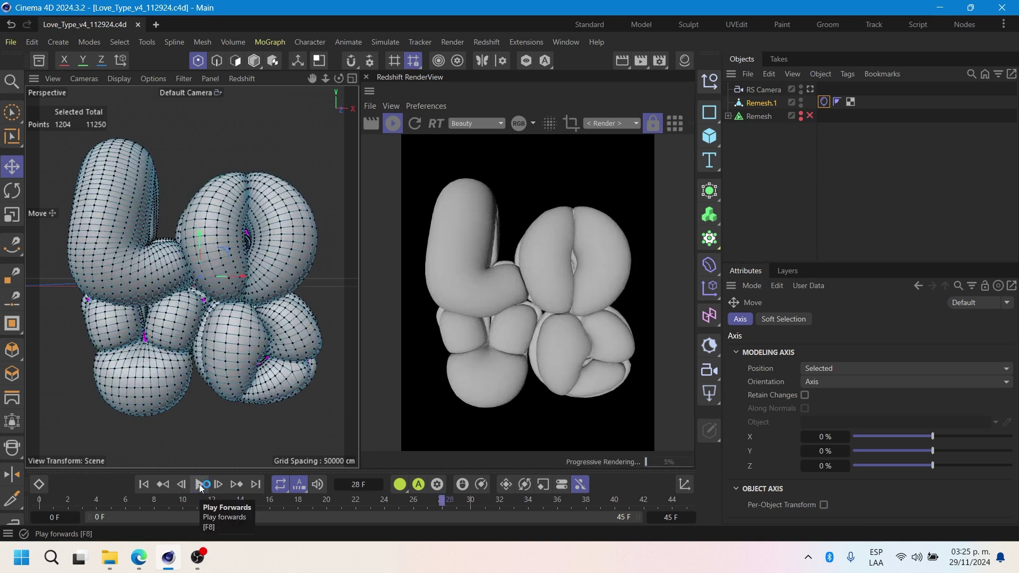
left_click(199, 484)
left_click(199, 484)
left_click(199, 484)
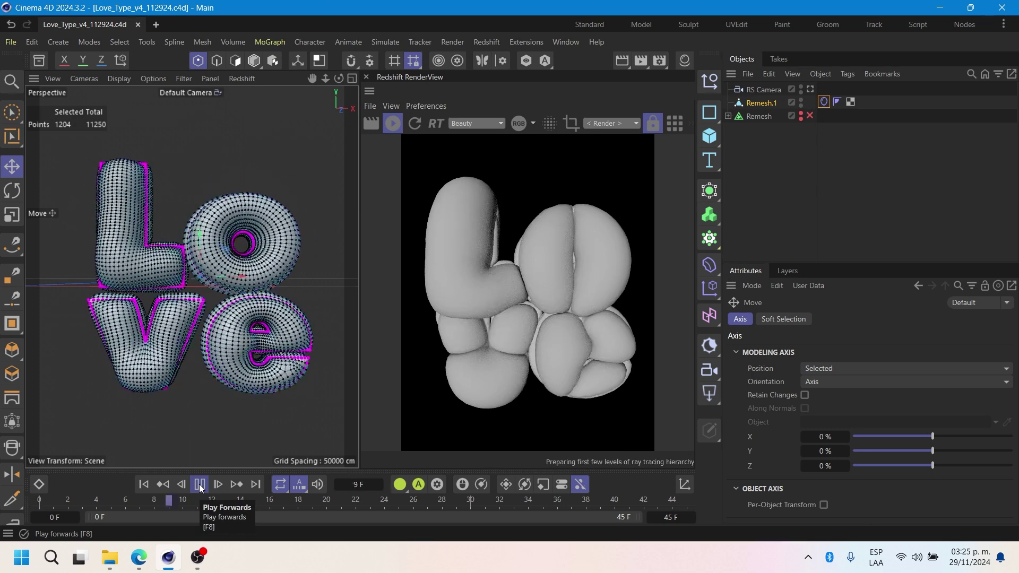
left_click(200, 485)
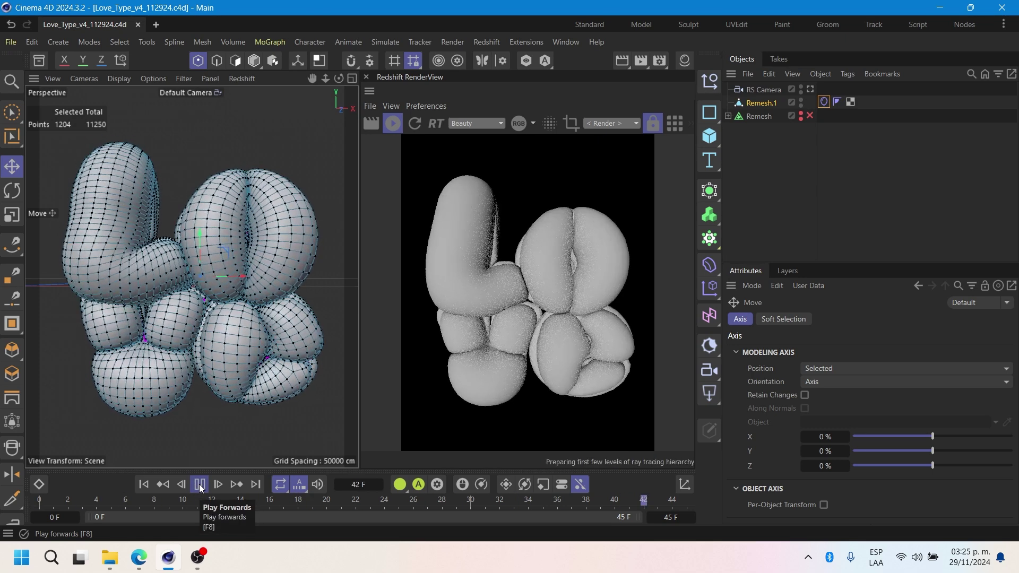
left_click(199, 484)
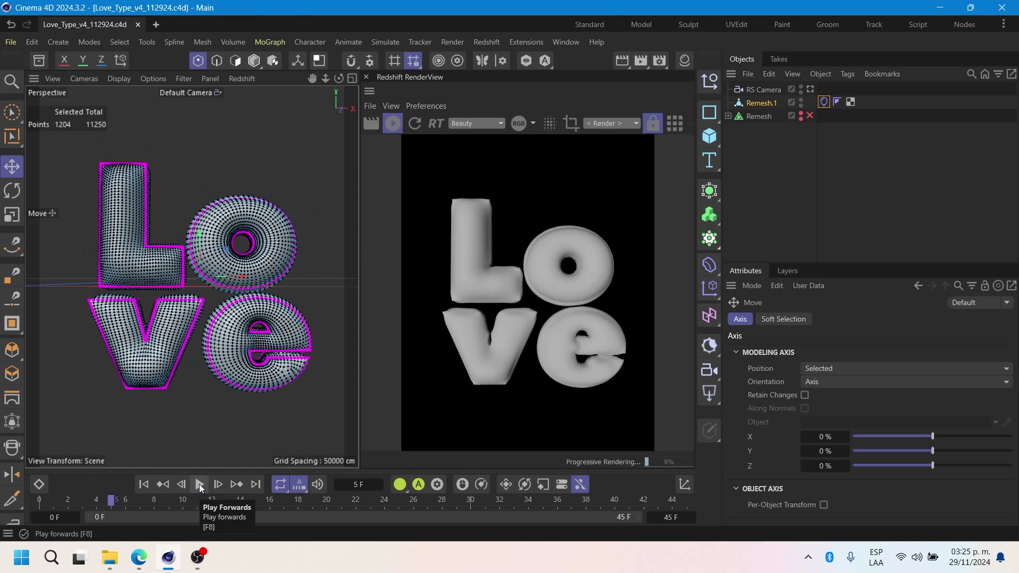
left_click(202, 490)
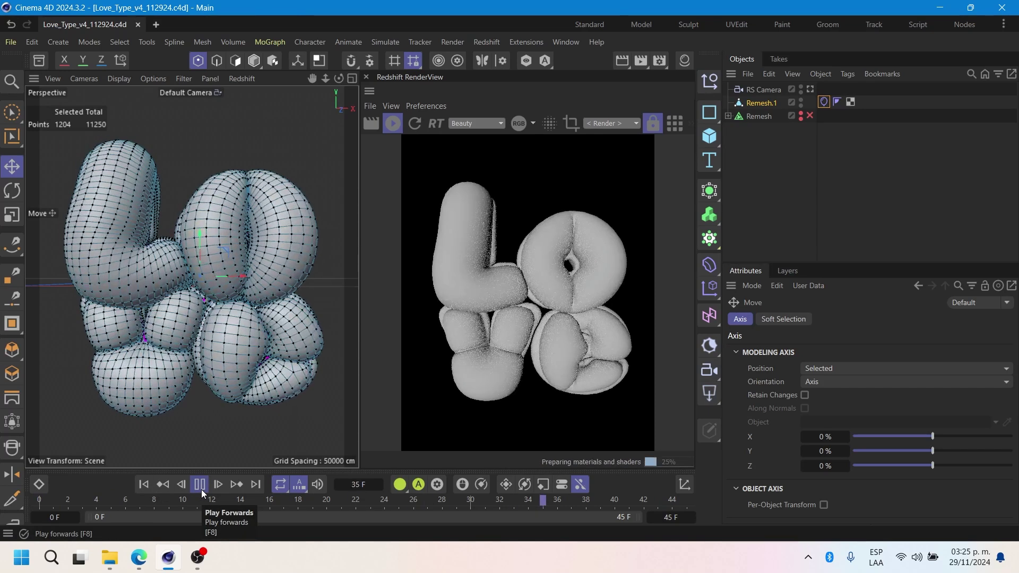
left_click(202, 490)
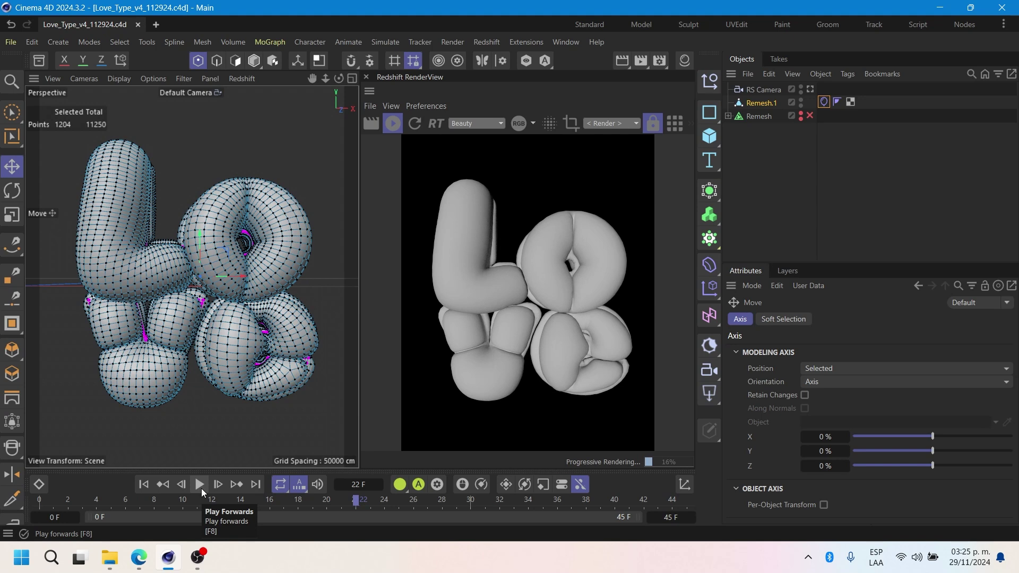
left_click(143, 485)
Step: Add a Subdivision Surface and place the Remesh.1 object inside it
left_click(711, 215)
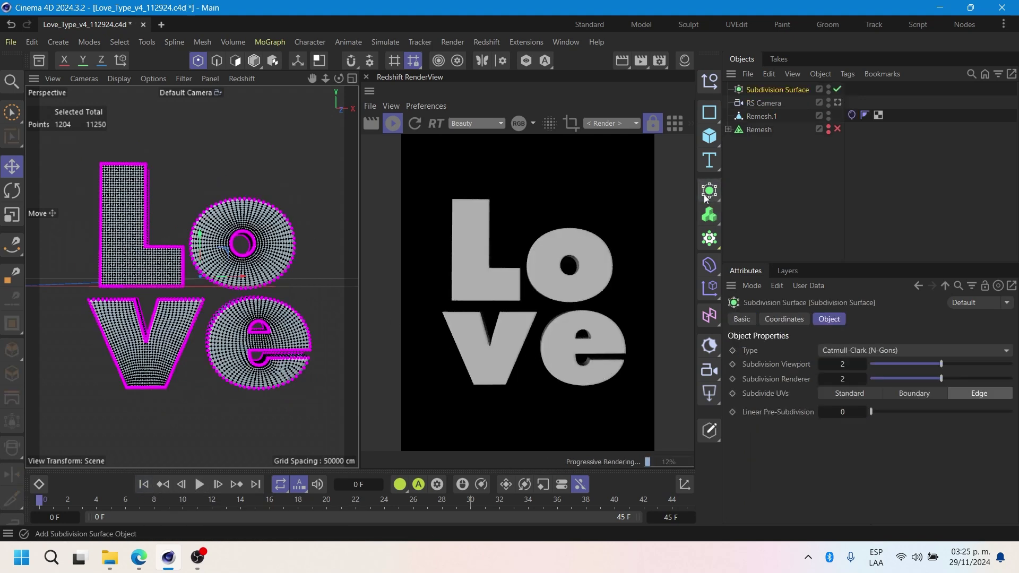
left_click_drag(760, 103, 763, 104)
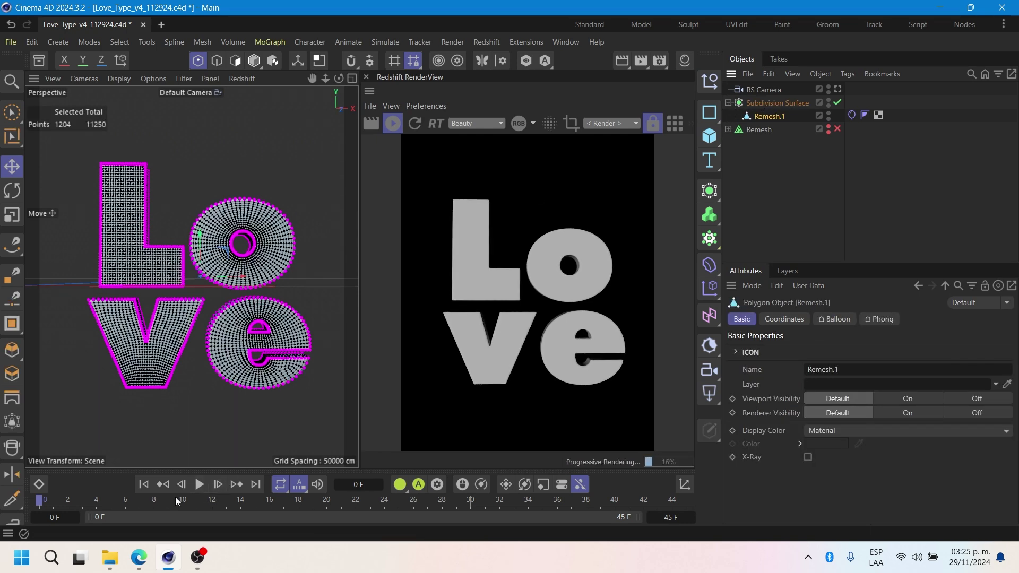
Step: Check the Redshift Bucket Quality options in the render settings
left_click(661, 60)
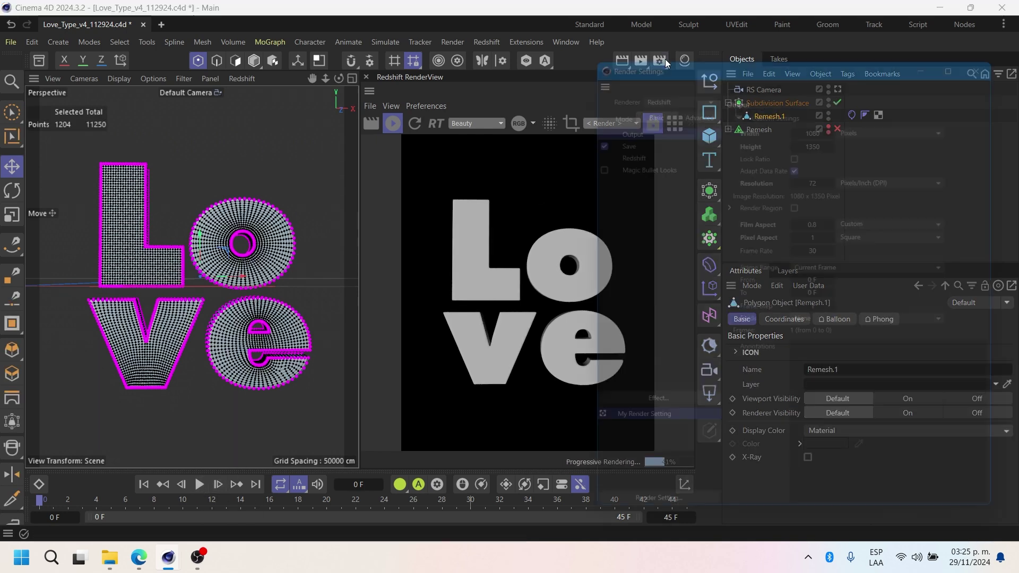
left_click(641, 144)
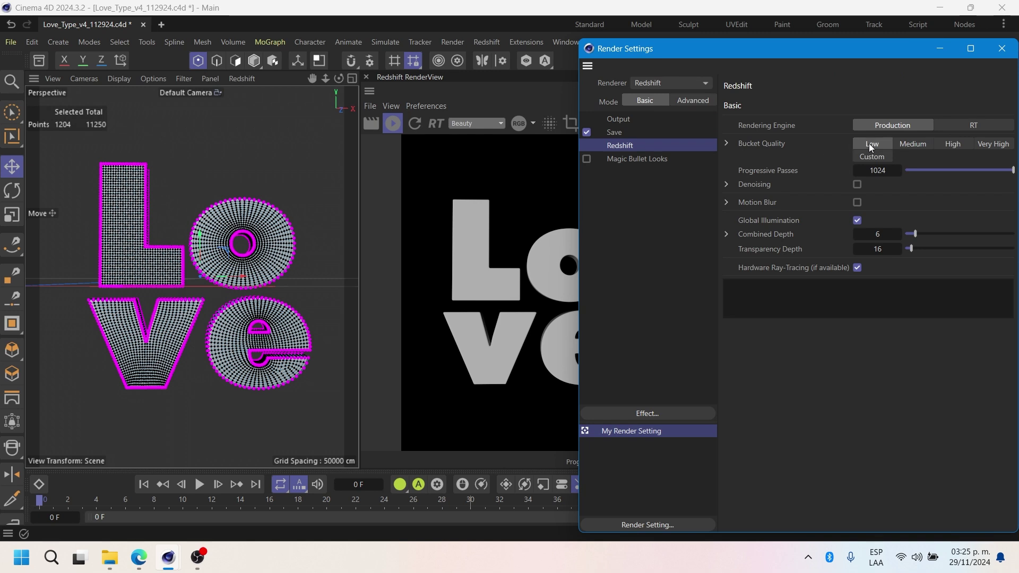
left_click(1000, 55)
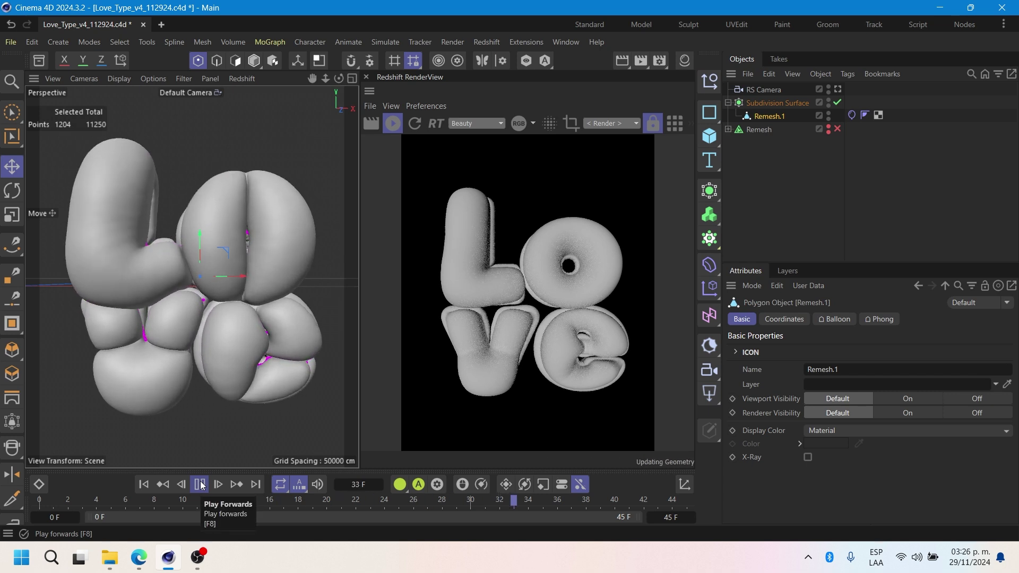
Step: Replay the inflation of the subdivided letters, pausing at several frames to compare the viewport with the render
left_click(199, 484)
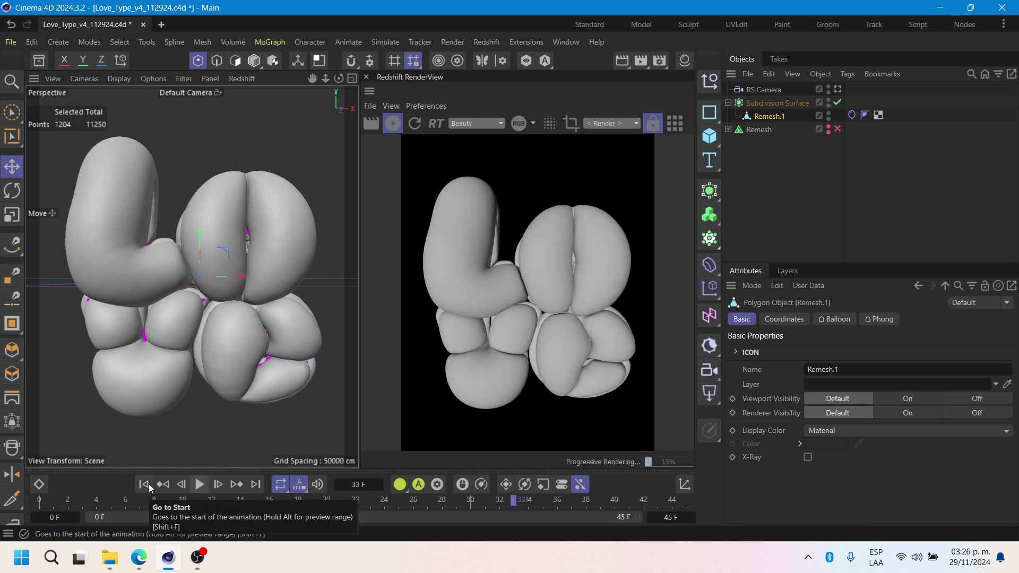
left_click(198, 485)
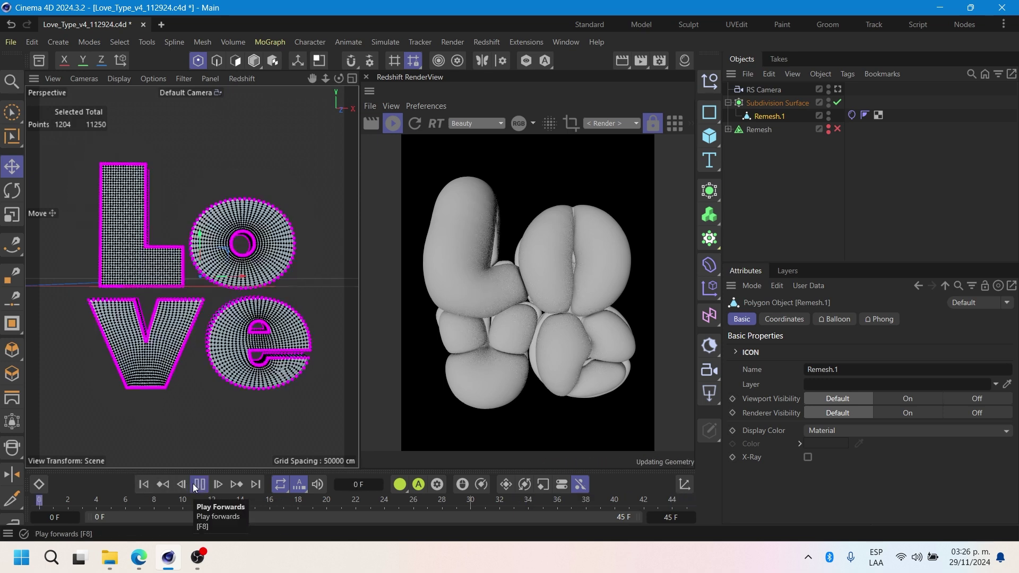
left_click(194, 485)
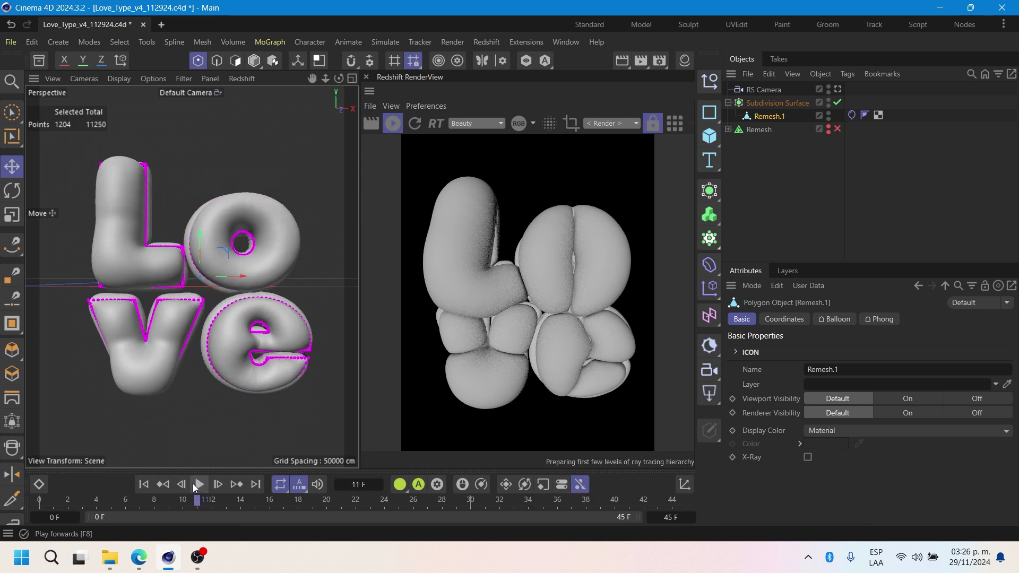
left_click(194, 484)
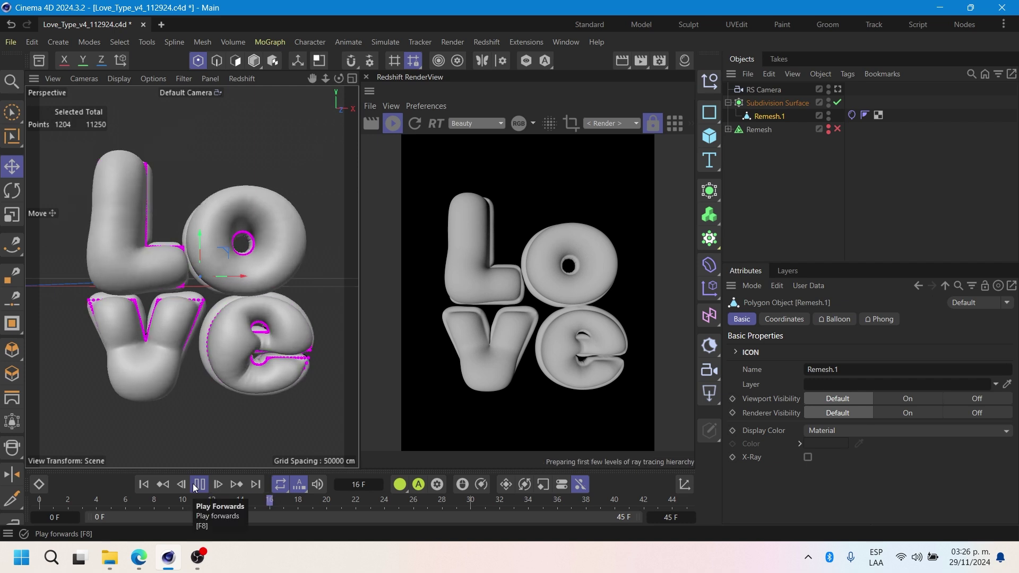
left_click(194, 485)
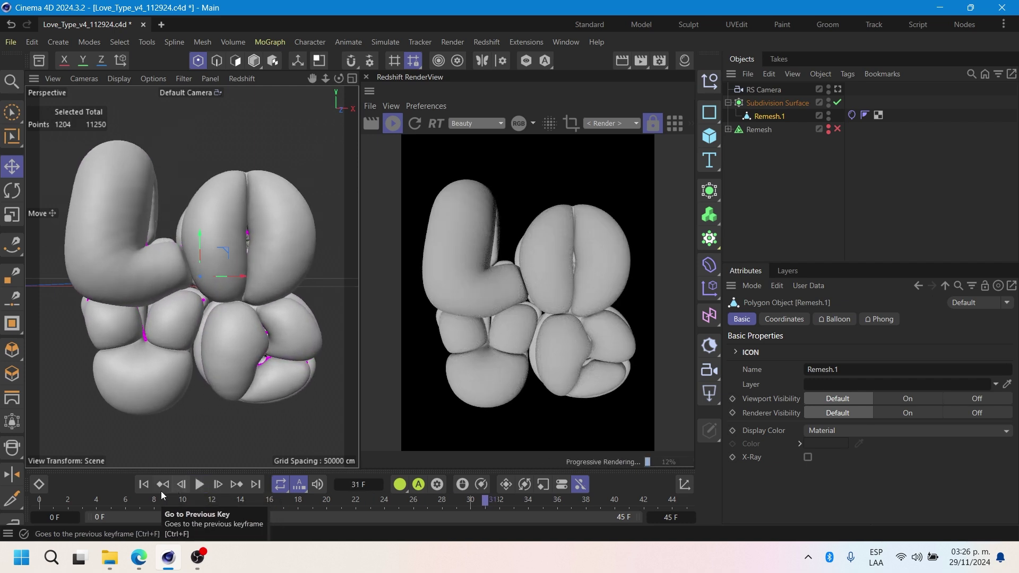
Step: Return to frame 0 and take the Remesh.1 object out of the Subdivision Surface
left_click(145, 485)
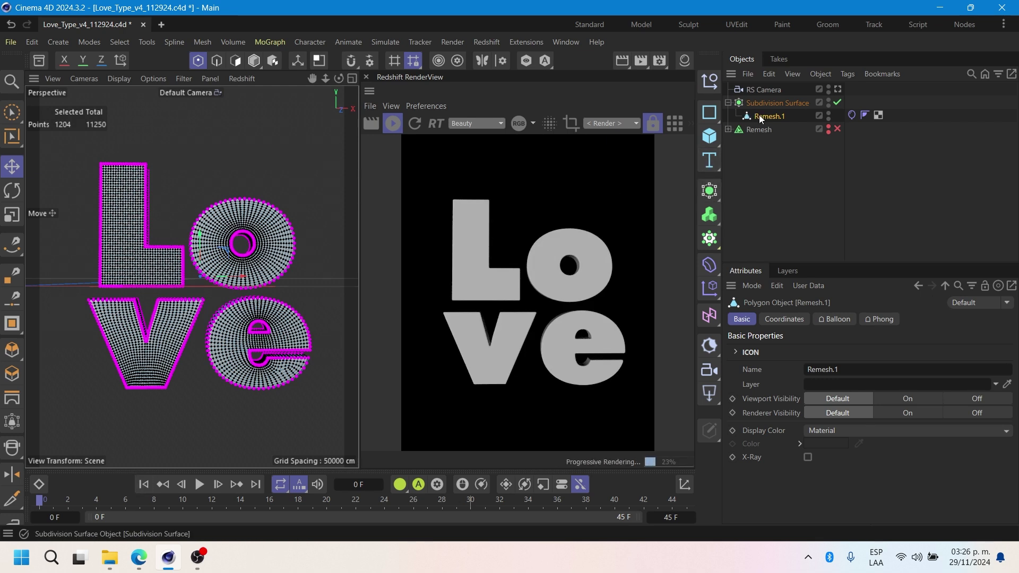
left_click_drag(761, 118, 761, 102)
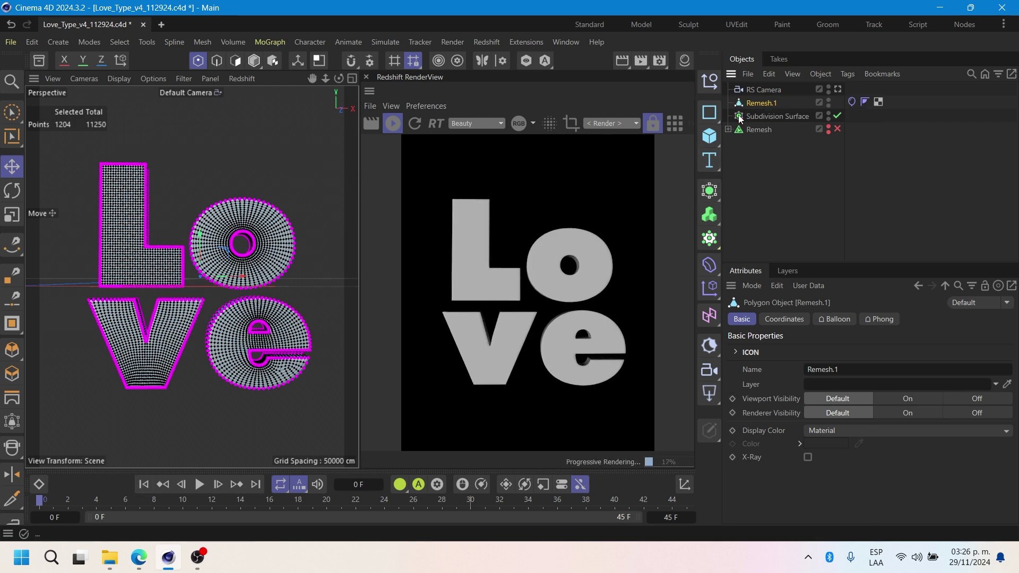
Step: Add a Redshift Dome Light and load poly_haven_studio_4k from the HDRI folder as its texture
left_click(487, 41)
mouse_move(510, 80)
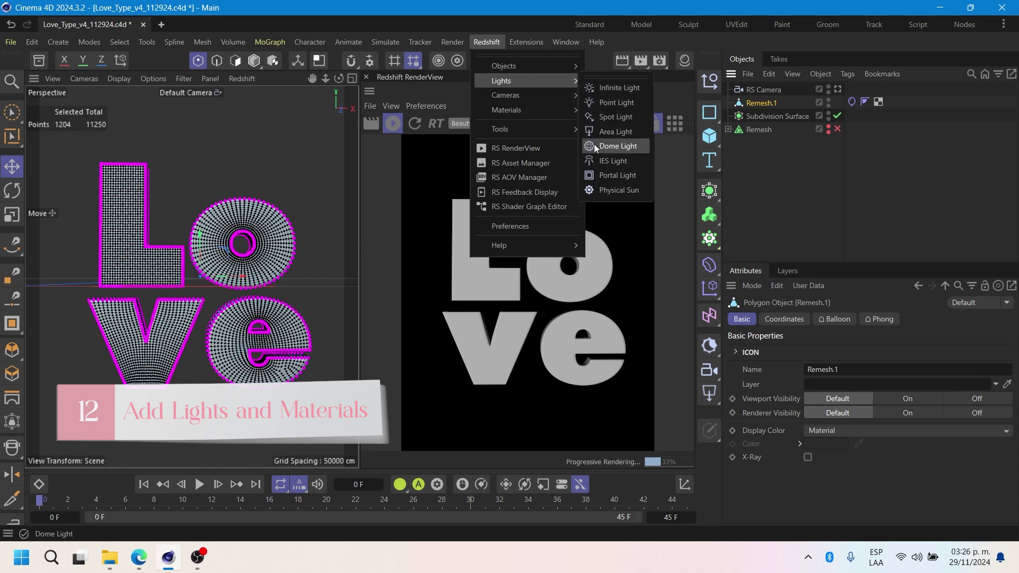
left_click(594, 145)
left_click(1000, 464)
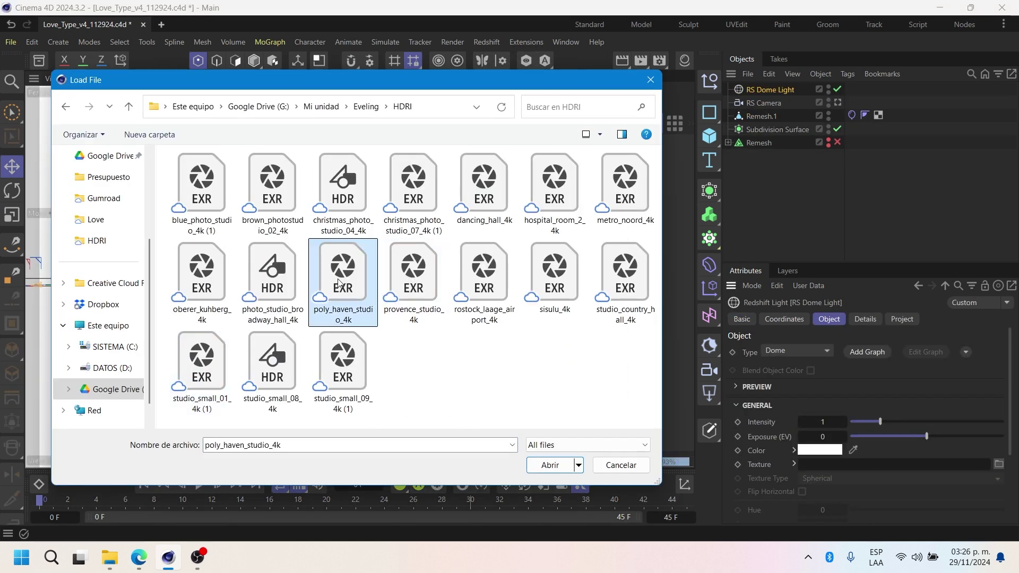
double_click(343, 274)
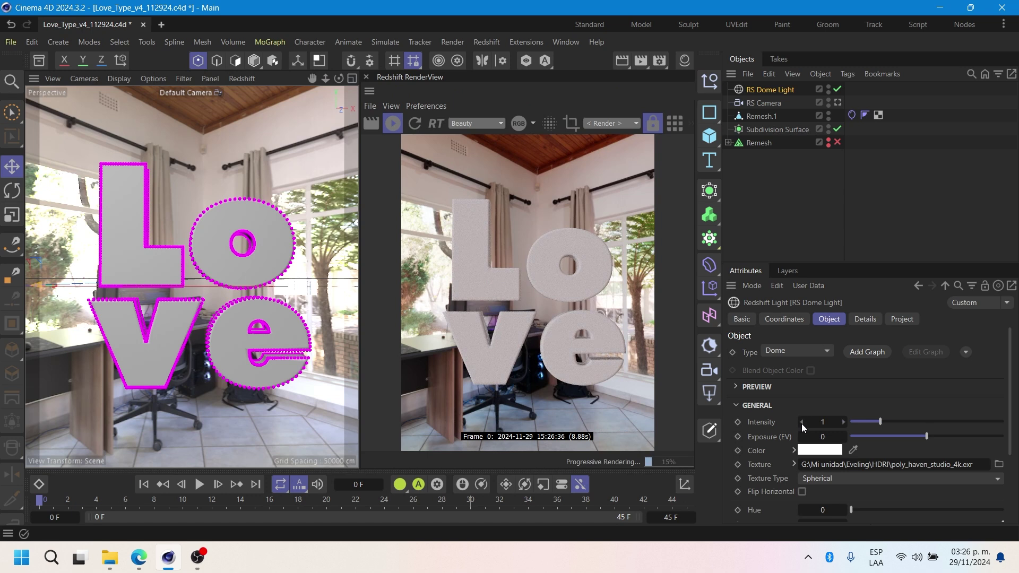
Step: Tint the dome light's color to a very pale warm pinkish white
left_click(806, 449)
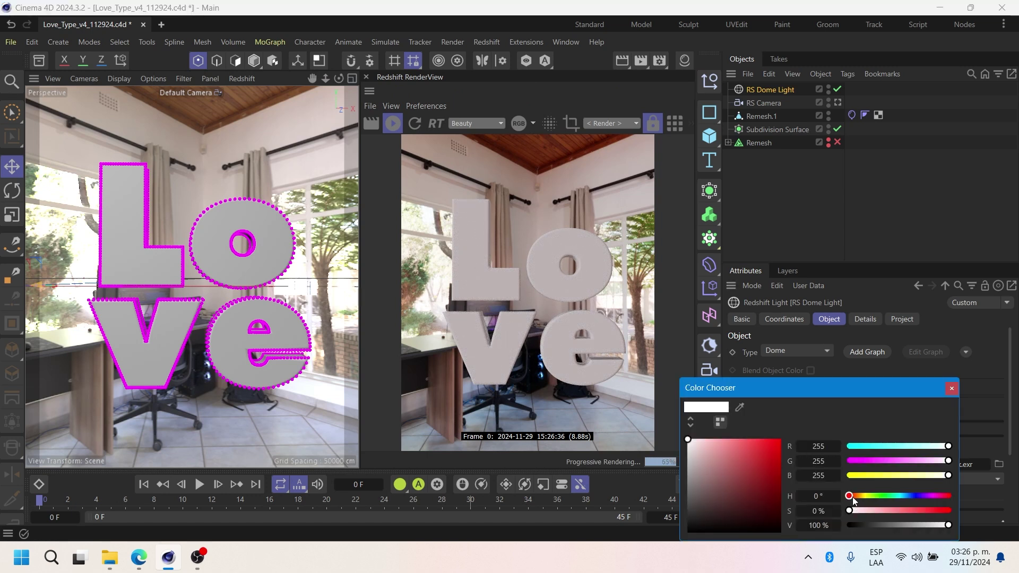
left_click(852, 496)
left_click(853, 511)
left_click(952, 388)
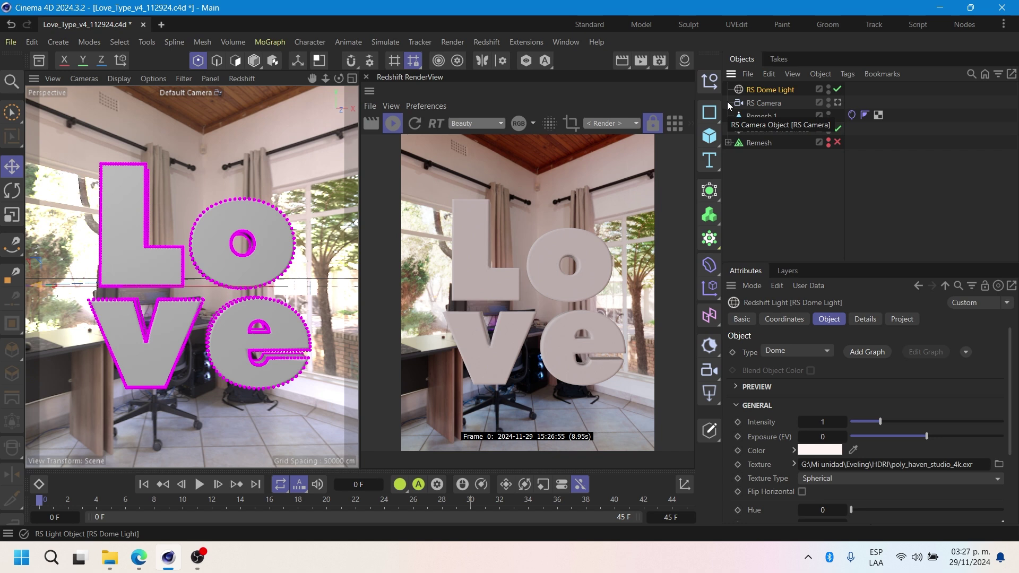
Step: Create a Plane and set its R.P rotation to 90° so it stands upright
left_click(709, 136)
left_click(757, 182)
left_click(786, 320)
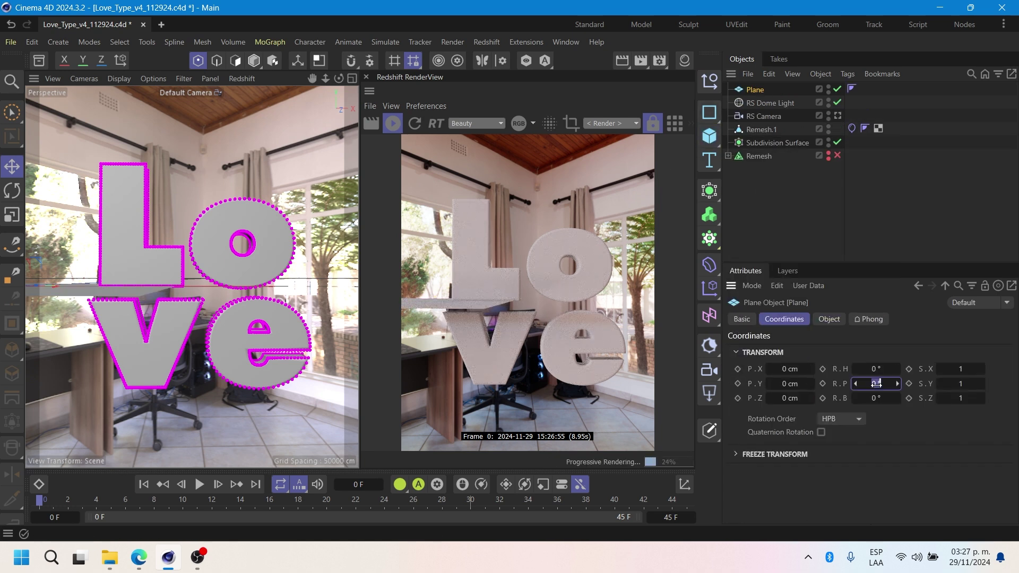
type("90")
key("Return")
Step: Center the upright plane behind the letters and scale it up to fill the camera frame as a backdrop
left_click_drag(52, 286, 235, 295)
key("t")
left_click_drag(234, 331, 234, 342)
key("e")
left_click(351, 78)
left_click_drag(307, 197, 307, 194)
key("t")
left_click_drag(297, 126, 330, 124)
key("F1")
key("e")
Step: Disable the RS Dome Light and add an RS Area Light, showing the scene in four views
left_click(762, 104)
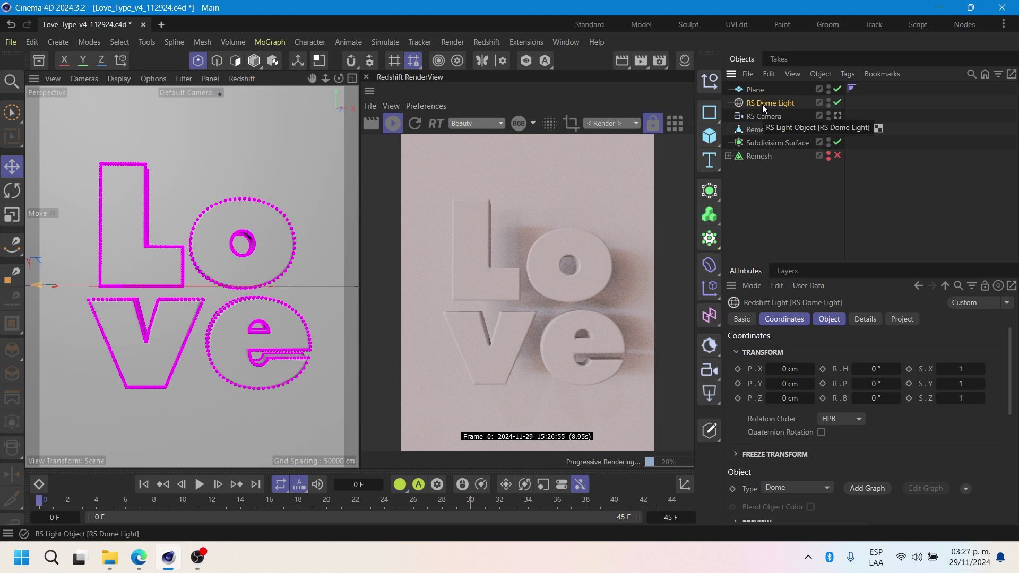
left_click(837, 102)
left_click(710, 394)
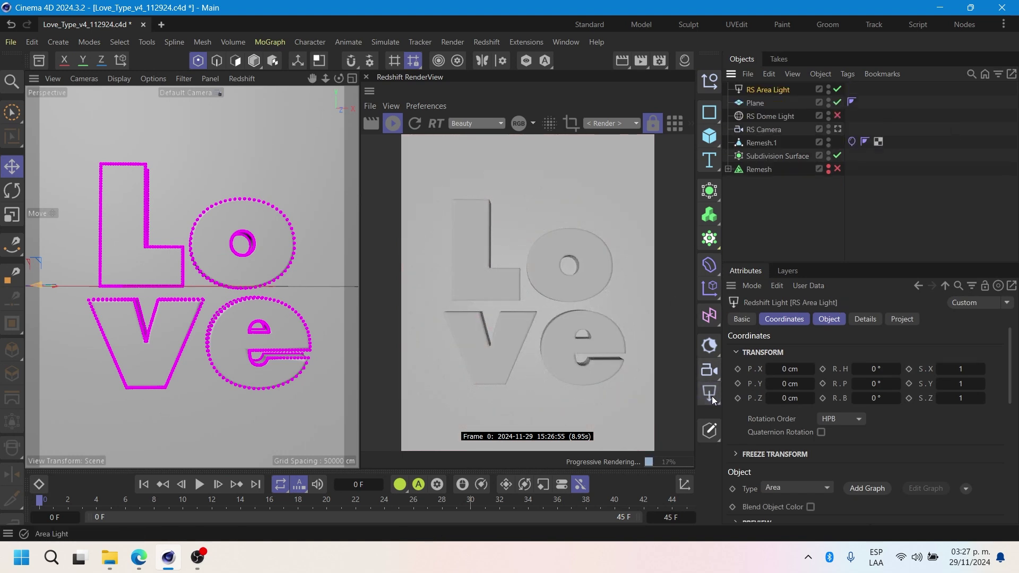
key("F5")
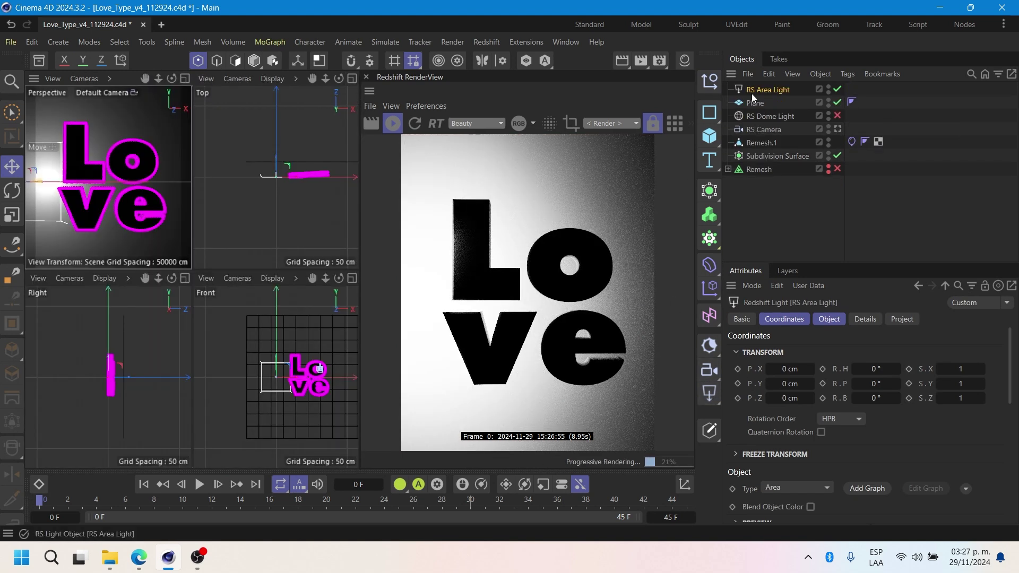
Step: Move the area light in front of the letters' right end in the top view and rotate the Remesh.1 letters parallel to the backdrop
middle_click(208, 228)
left_click_drag(208, 232, 333, 324)
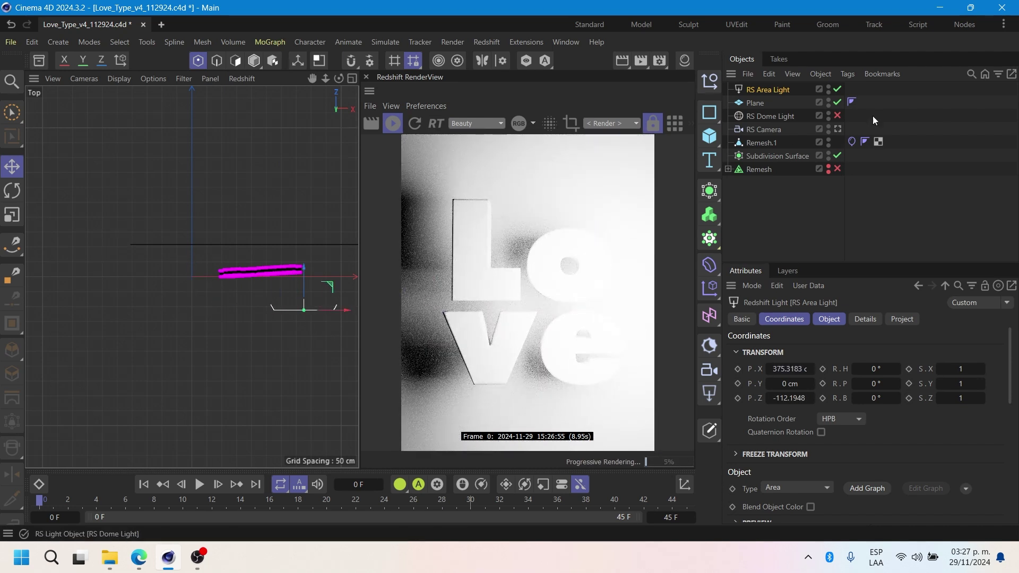
left_click(761, 142)
key("r")
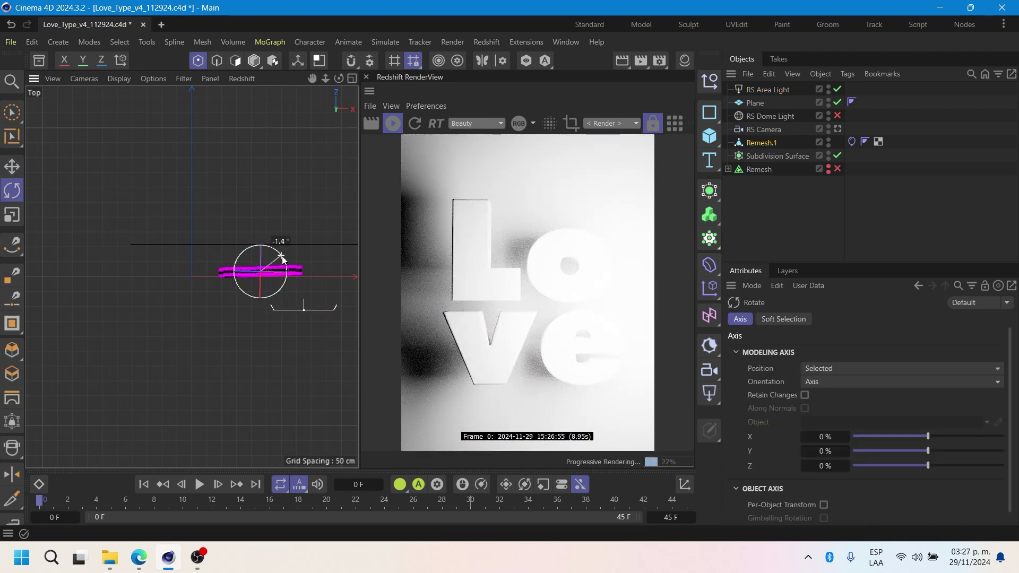
Step: Rotate the area light to a heading of about 29° so it points toward the letters
left_click(304, 307)
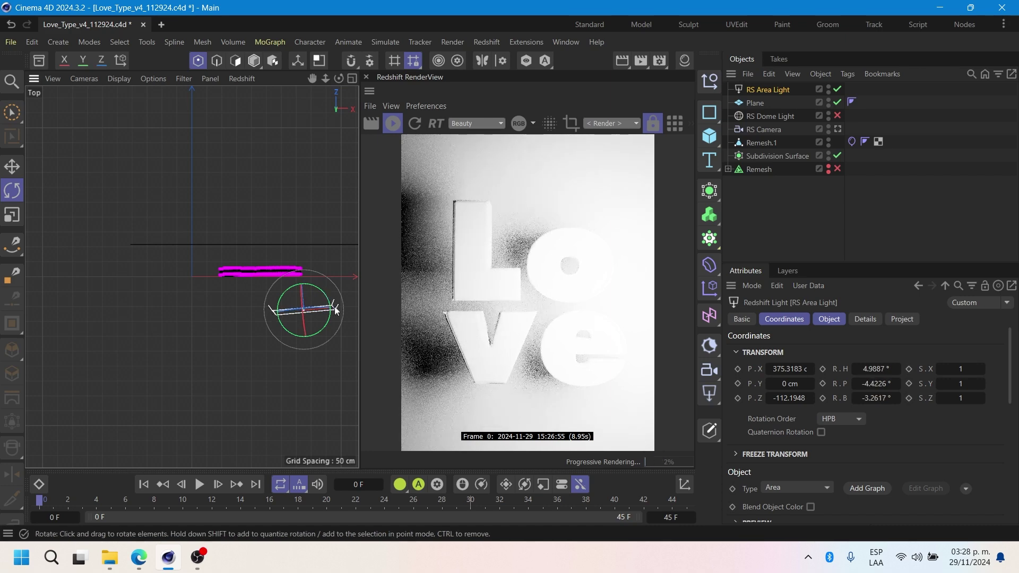
left_click_drag(329, 276, 311, 261)
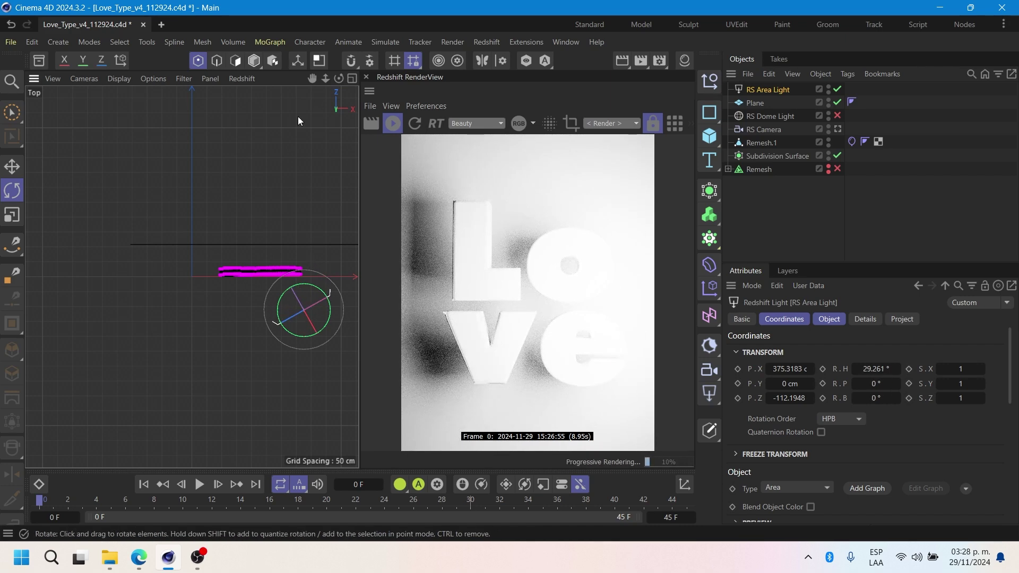
key("e")
Step: Reduce the area light's intensity, trying 10 and settling on 6
left_click(830, 319)
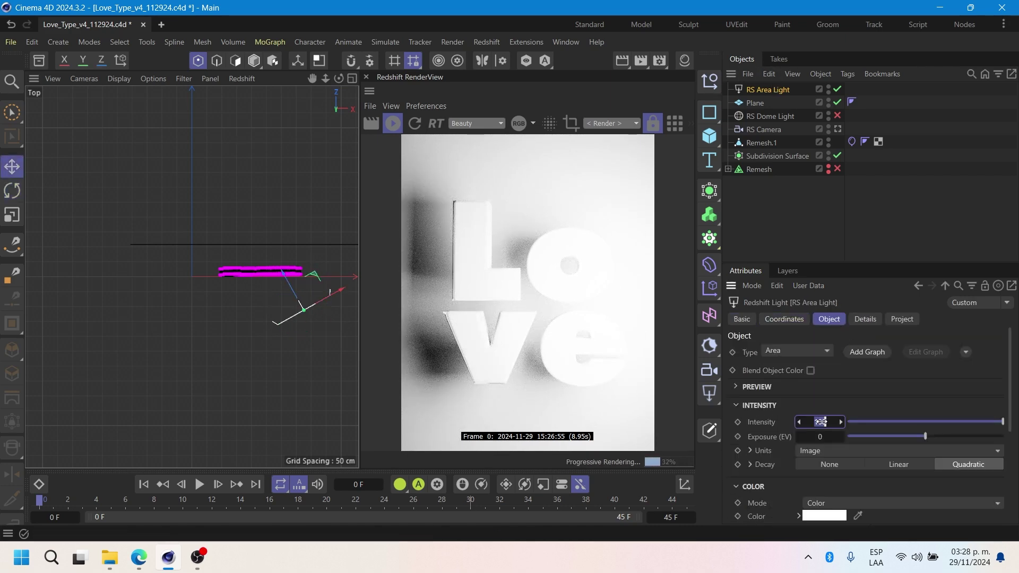
type("10")
key("Return")
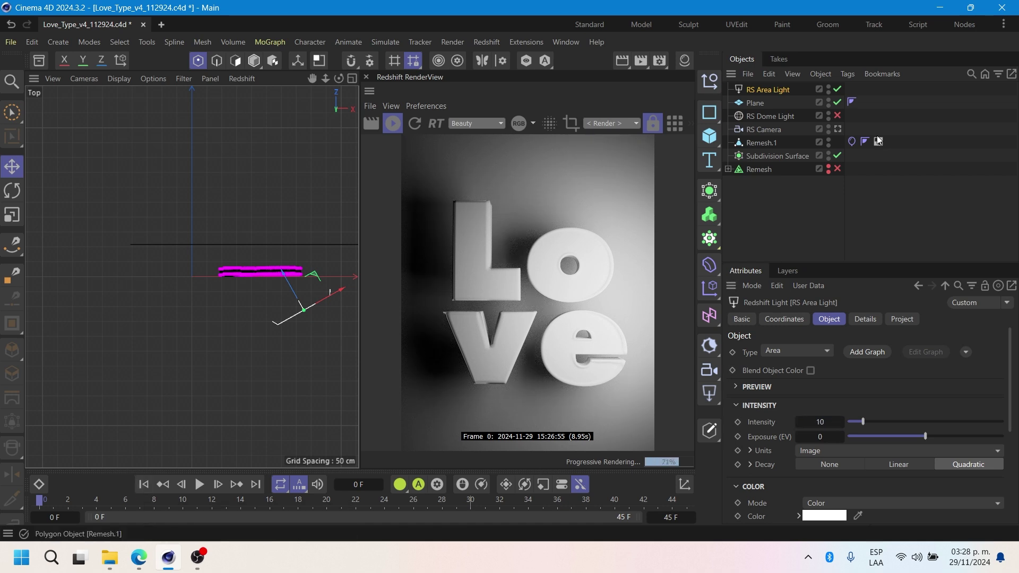
double_click(820, 423)
type("6")
key("Return")
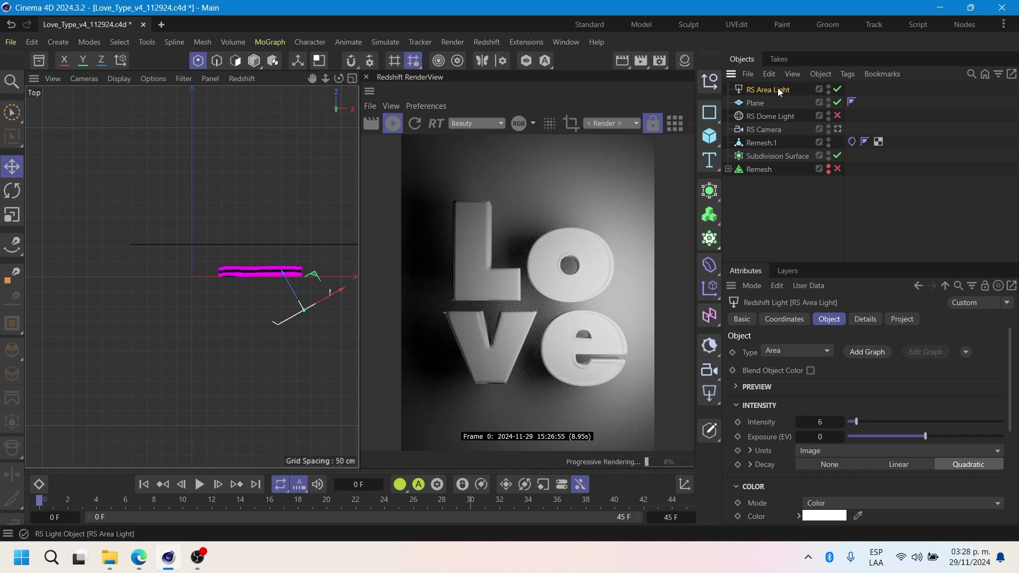
Step: Duplicate the area light, place the copy in front of the letters' left side and rotate it to face them
left_click_drag(778, 90, 776, 85, "ctrl")
left_click_drag(282, 309, 293, 330)
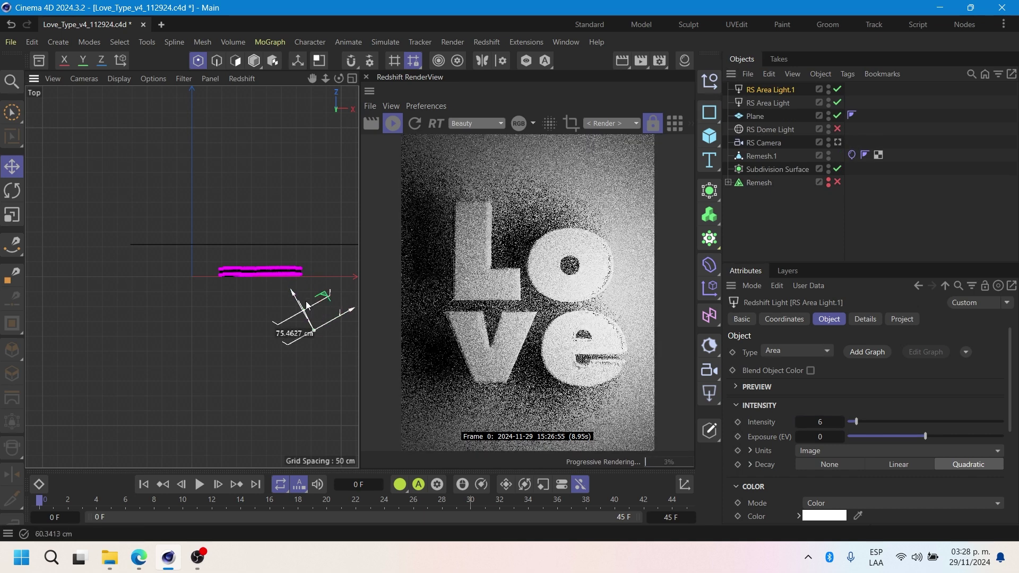
left_click(775, 104)
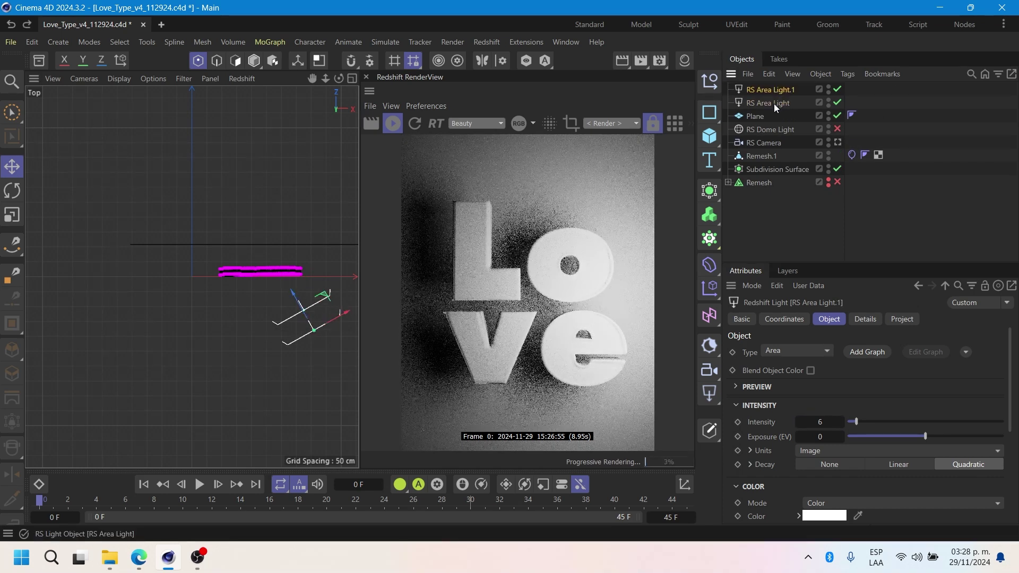
left_click_drag(292, 290, 233, 375)
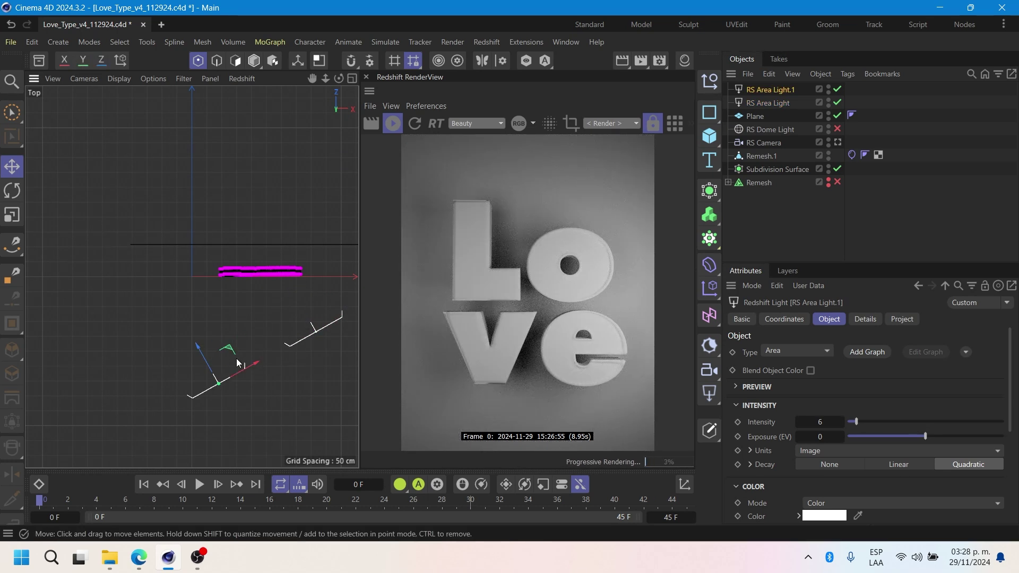
key("r")
left_click_drag(207, 413, 232, 393)
key("e")
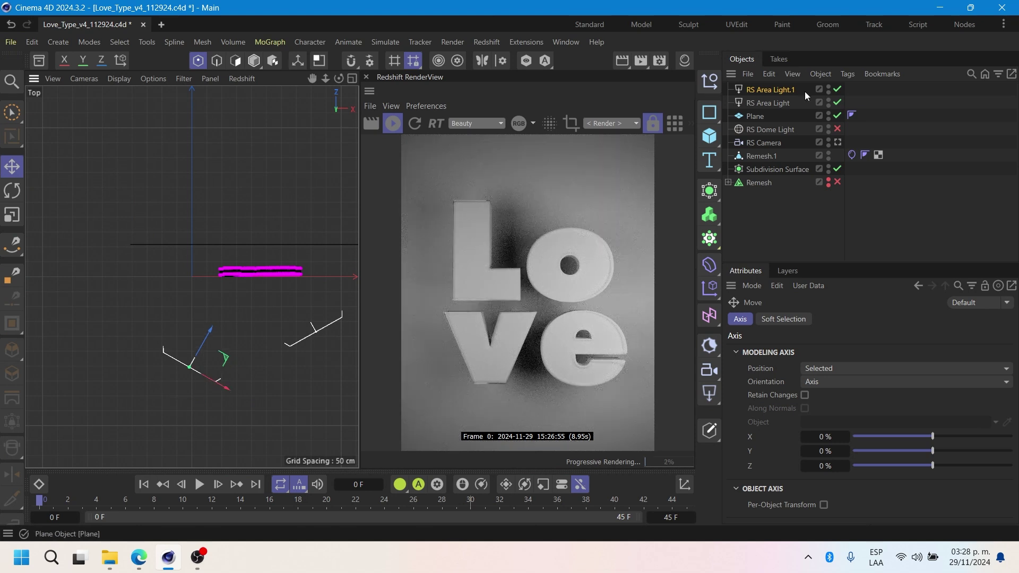
Step: Set the duplicated area light's intensity to 3
left_click(826, 103)
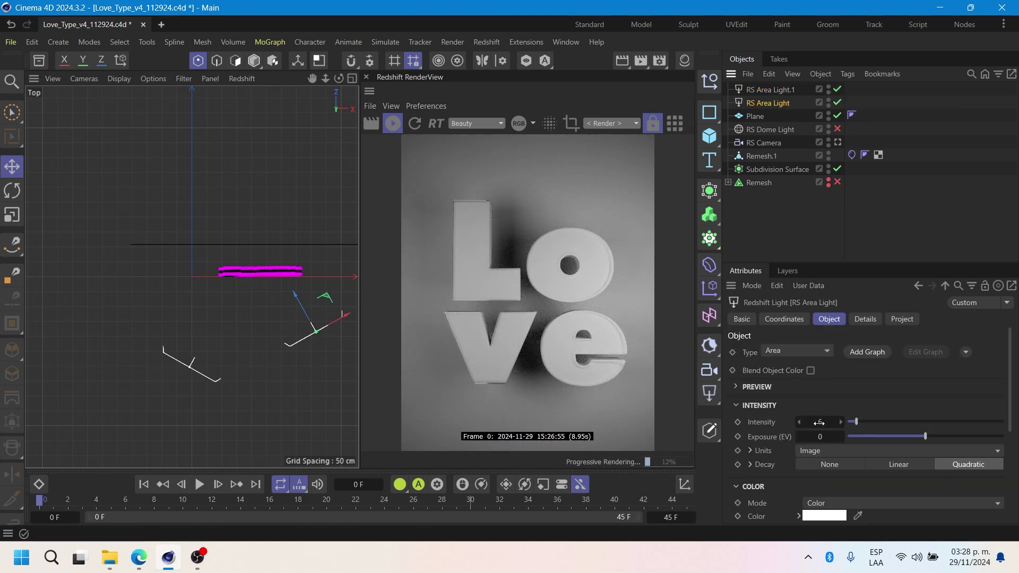
left_click_drag(819, 422, 819, 422)
left_click(782, 90)
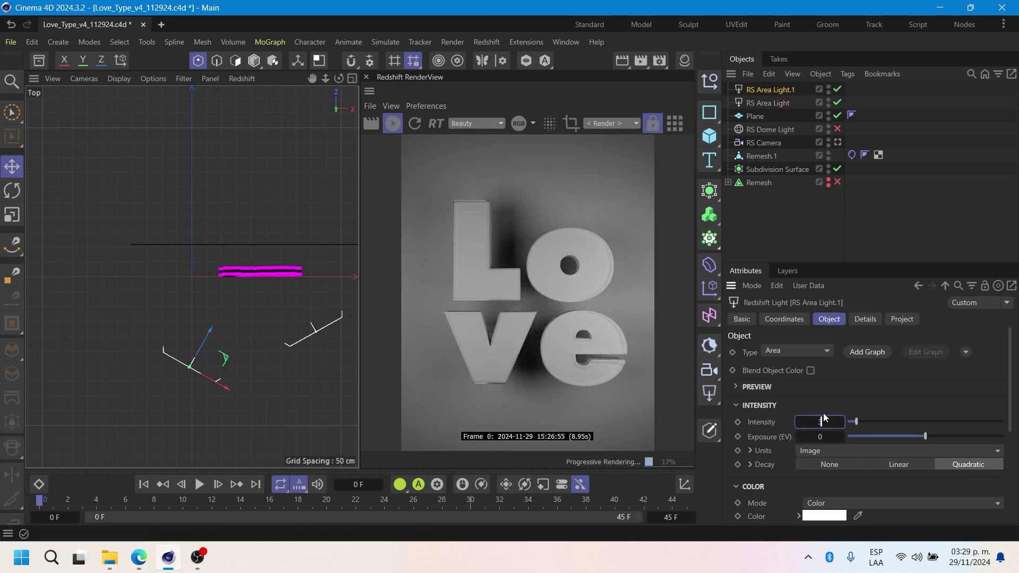
type("3")
key("Return")
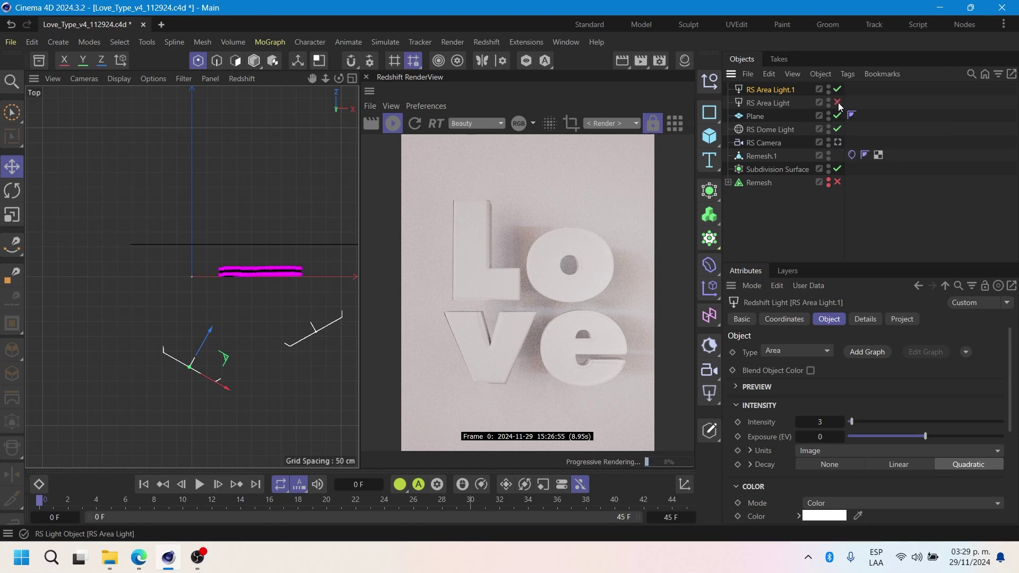
Step: Re-enable the dome light and toggle both area lights off and on to compare their effect in the render
left_click(837, 102)
left_click(837, 89)
left_click(837, 89)
left_click(836, 101)
left_click(766, 157)
left_click_drag(766, 169, 762, 150)
left_click_drag(762, 168, 765, 155)
left_click(770, 130)
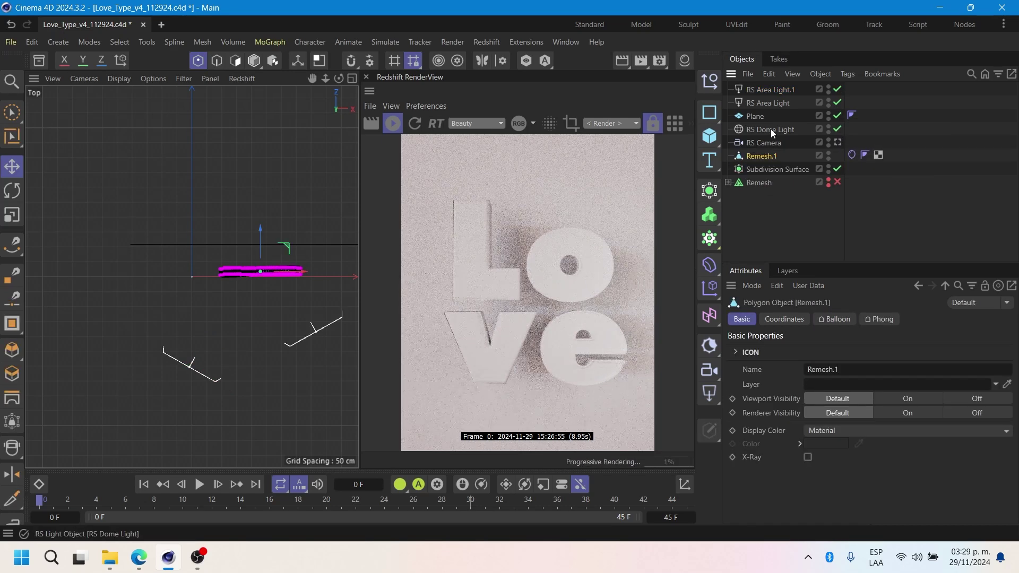
Step: Add a null, give it a yellow star icon from the presets and rename it Lights
left_click(711, 82)
left_click(810, 352)
left_click(816, 275)
left_click(748, 318)
left_click(738, 353)
left_click(780, 409)
left_click(783, 155)
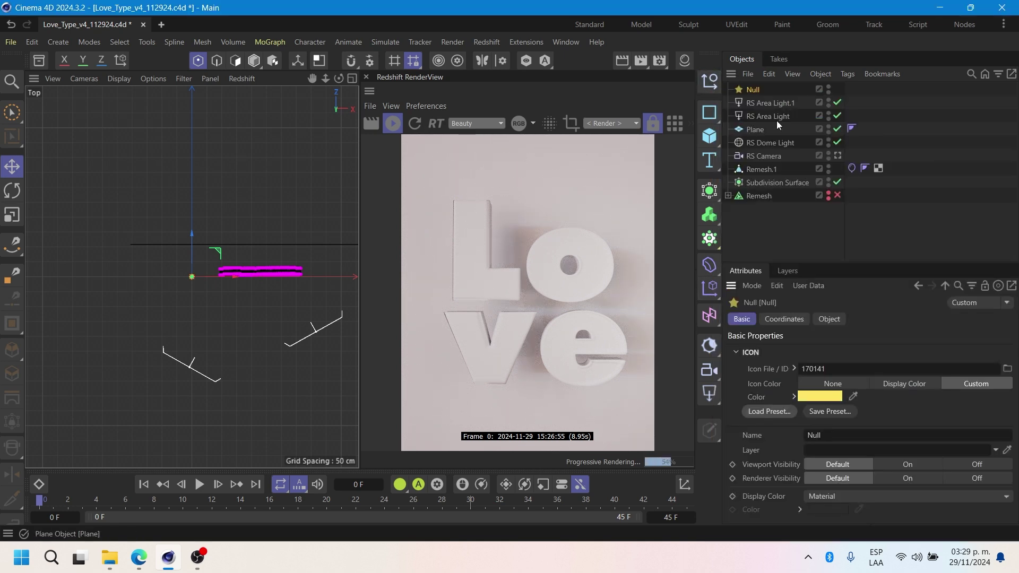
double_click(753, 90)
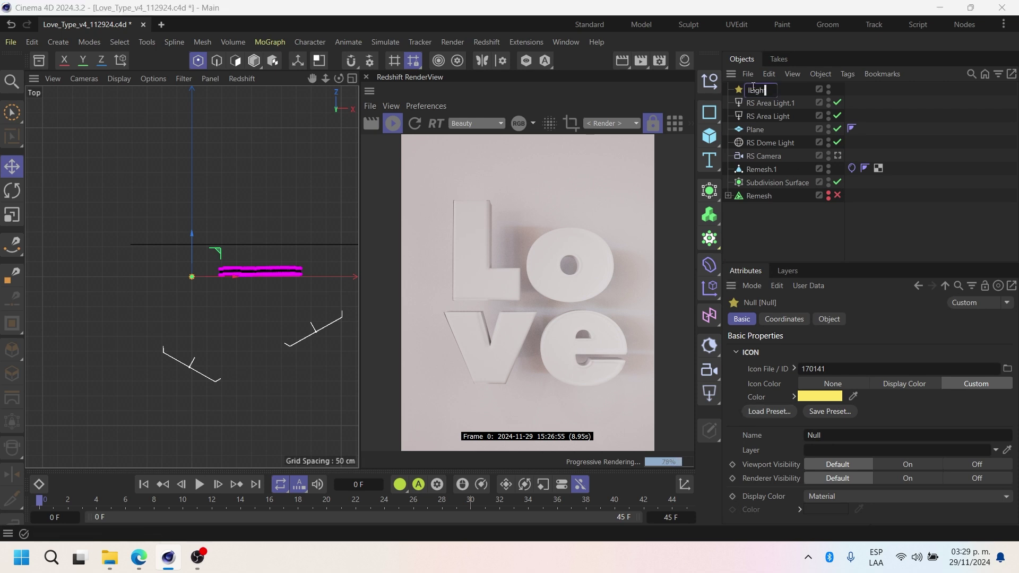
type("Lights")
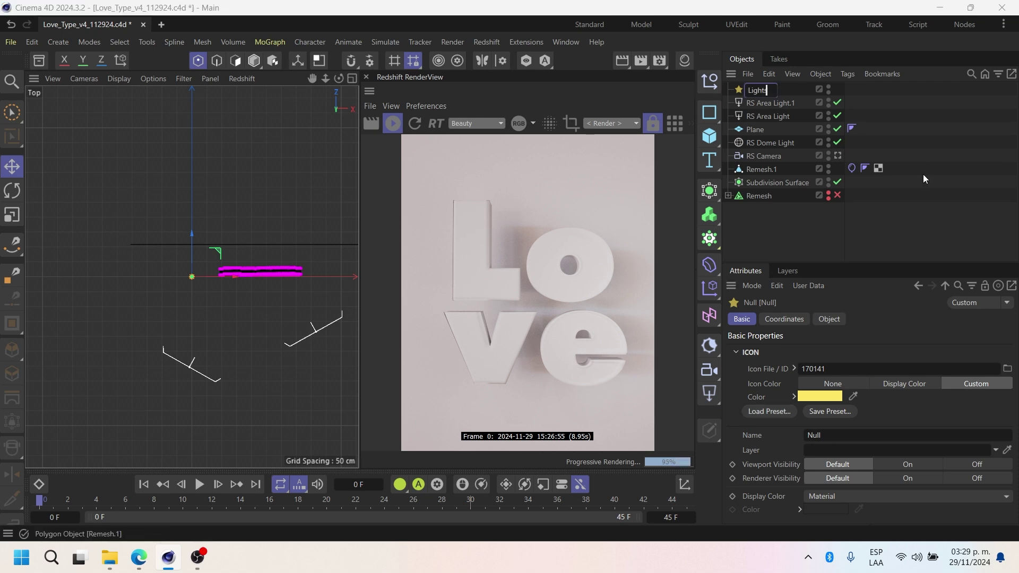
key("Return")
Step: Duplicate the Lights null and group both area lights under one of the two nulls
left_click(760, 91)
left_click_drag(760, 90, 754, 220, "ctrl")
left_click(767, 115)
left_click(766, 128, "shift")
Step: Rename the spare null as BG and nest the backdrop Plane inside it
double_click(757, 89)
type("BG")
key("Return")
left_click_drag(754, 130, 756, 210)
Step: Change the BG null's icon color to light pink, RGB 255, 163, 200
left_click(752, 195)
left_click(833, 397)
left_click(944, 498)
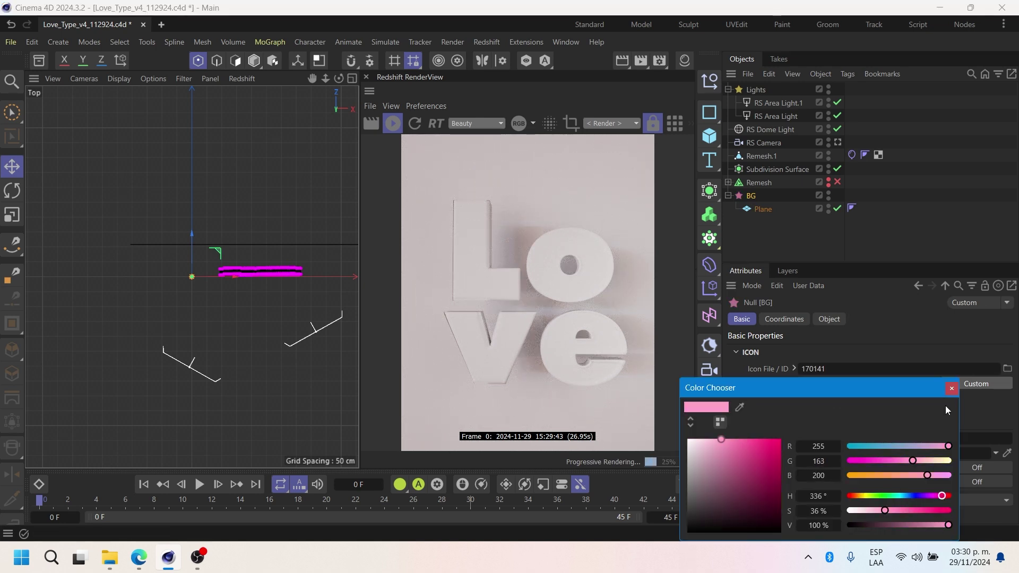
left_click(952, 388)
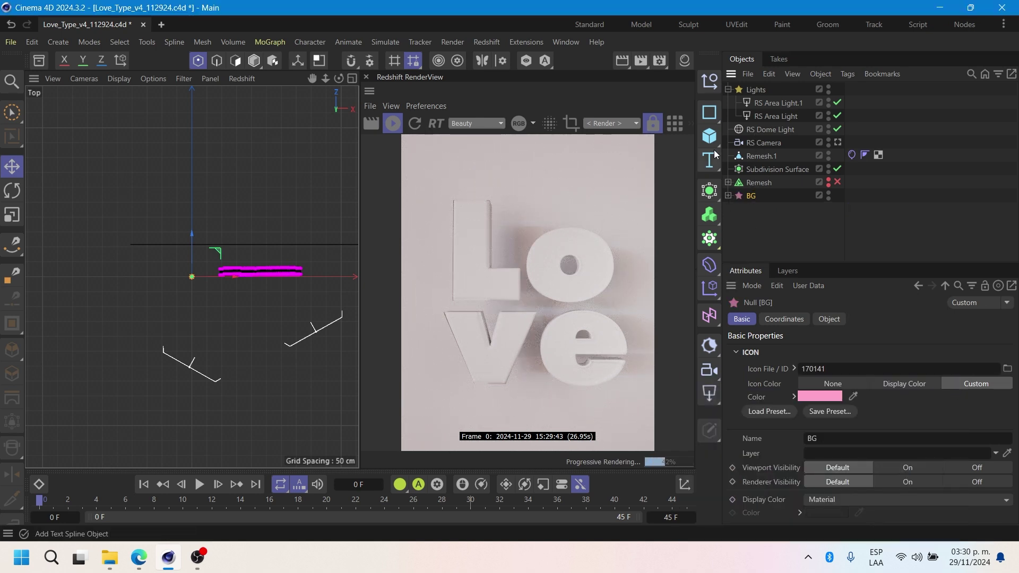
Step: Duplicate the BG null and delete the copied Plane inside the duplicate
left_click_drag(746, 198, 749, 189, "ctrl")
left_click(728, 196)
left_click(757, 208)
key("Delete")
Step: Recolor the duplicated null's icon to purple with a hue of about 262° and rename it Scene
left_click(756, 196)
left_click(832, 397)
mouse_move(889, 499)
left_mouse_down()
mouse_move(928, 501)
mouse_move(925, 491)
mouse_move(922, 510)
mouse_move(898, 510)
left_mouse_up()
left_click(903, 510)
left_click(951, 388)
left_click(821, 397)
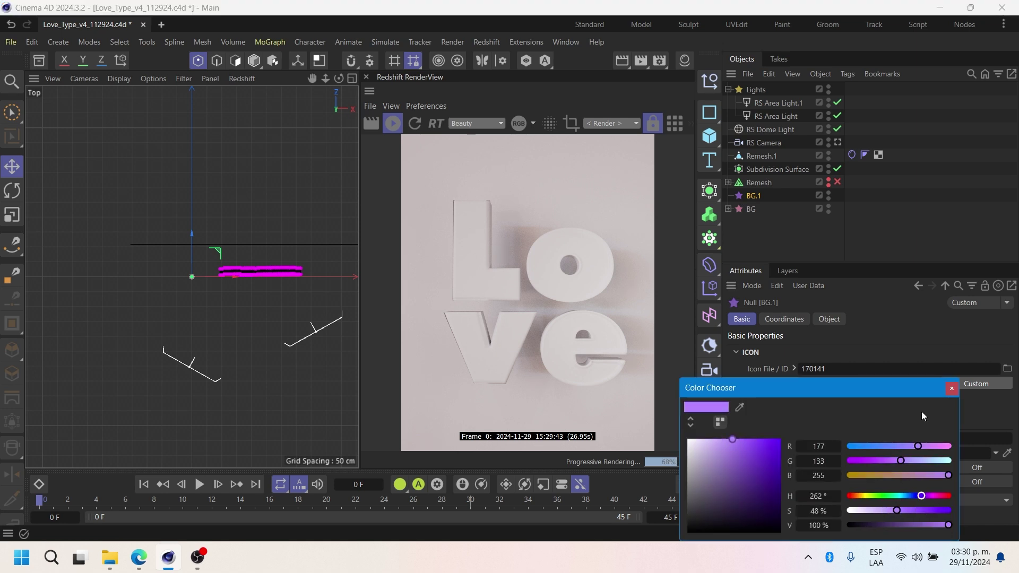
left_click(951, 388)
double_click(753, 195)
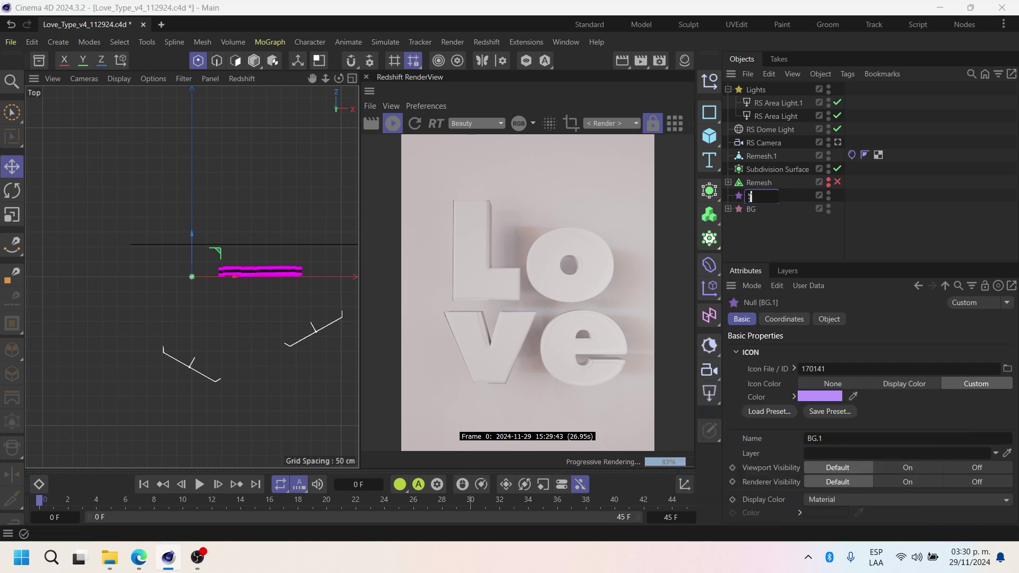
type("Scene")
key("Return")
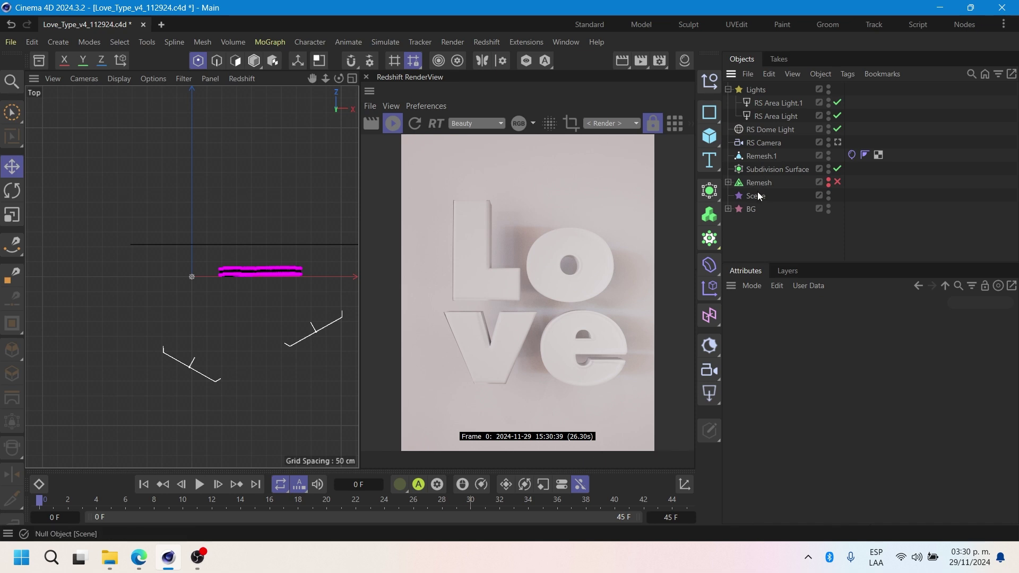
Step: Group the Subdivision Surface and both Remesh objects under Scene, and move the dome light into Lights
left_click(754, 169)
left_click(729, 182)
left_click(729, 183)
left_click(754, 183, "ctrl")
double_click(754, 182)
left_click(787, 234)
left_click(764, 169)
left_click(759, 183, "ctrl")
left_click_drag(758, 183, 755, 198)
mouse_move(760, 156)
left_mouse_down()
mouse_move(759, 186)
mouse_move(759, 169)
left_mouse_up()
left_click(728, 156)
left_click(762, 129)
left_click(729, 89)
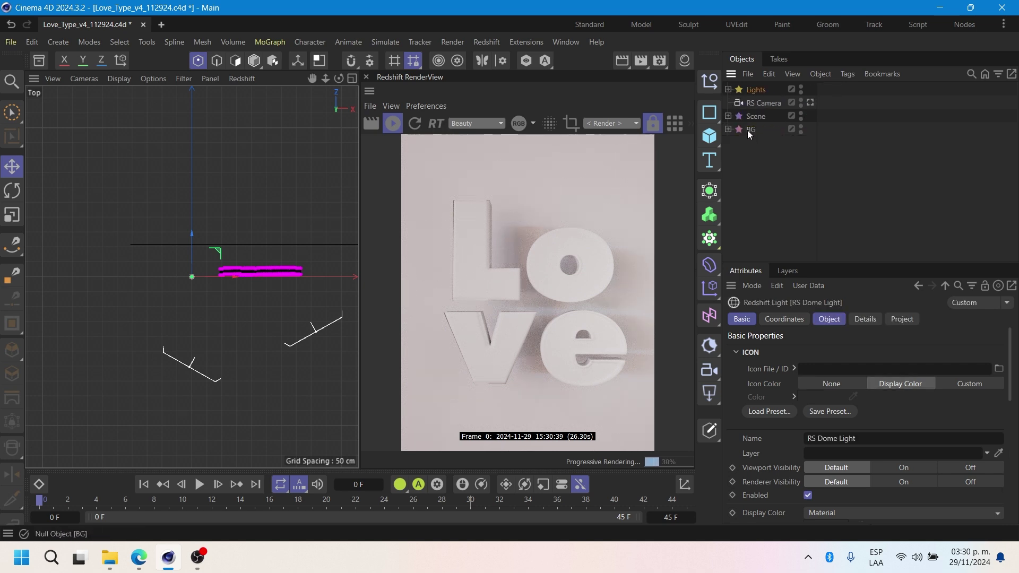
Step: Add another null with a green star icon and rename it Cam
left_click(703, 86)
left_click(769, 412)
left_click(775, 164)
left_click(816, 400)
left_click(883, 496)
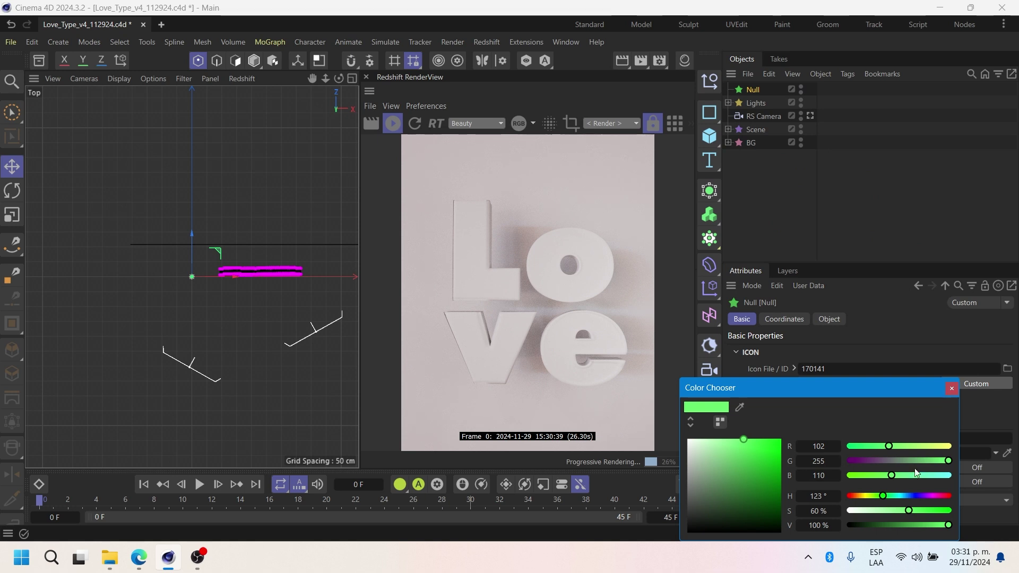
left_click(952, 390)
double_click(754, 90)
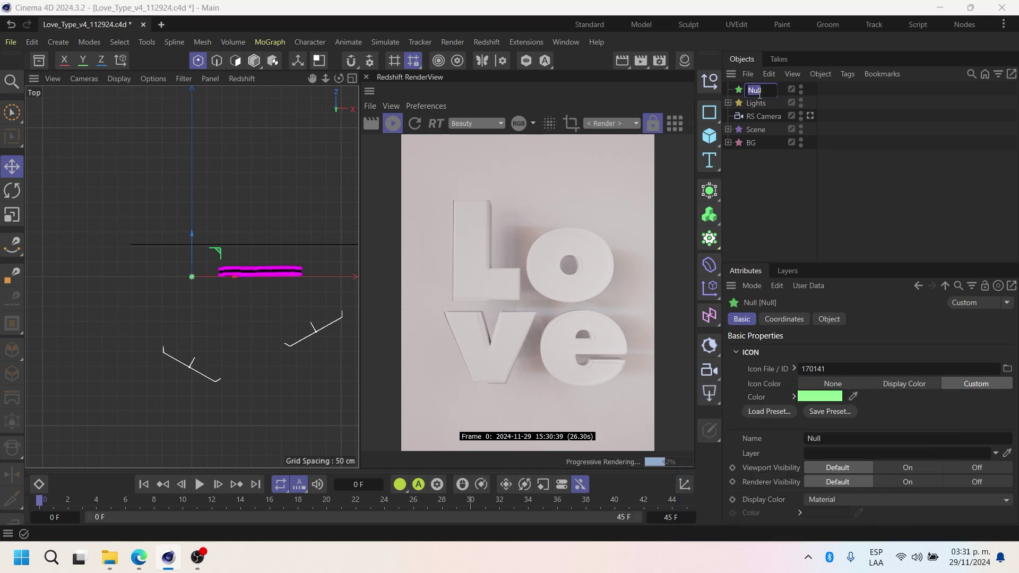
key("Return")
Step: Nest the RS Camera under Cam with Scene first in the object list, and save the project
left_click_drag(751, 116, 750, 86)
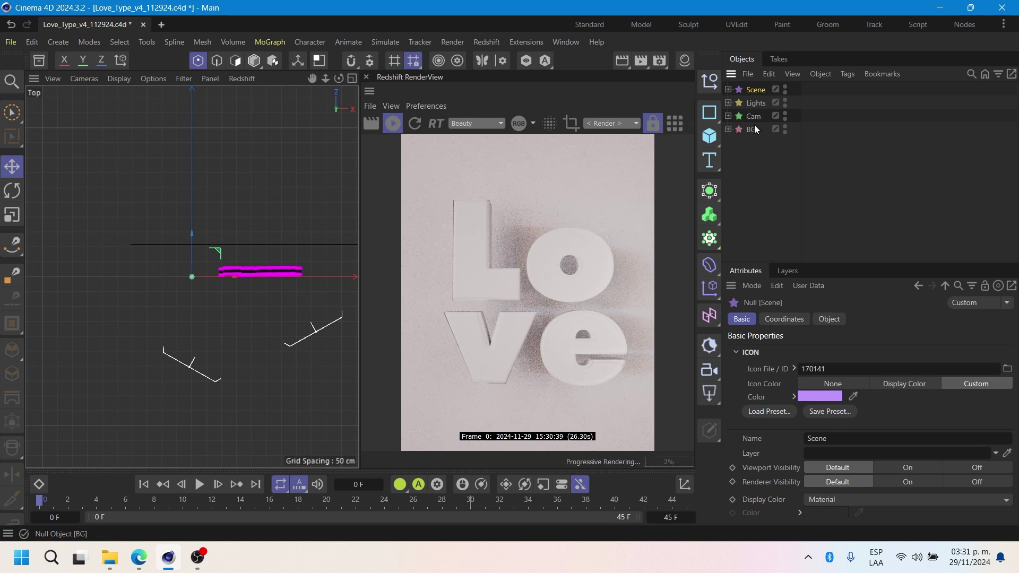
left_click(15, 41)
left_click(45, 209)
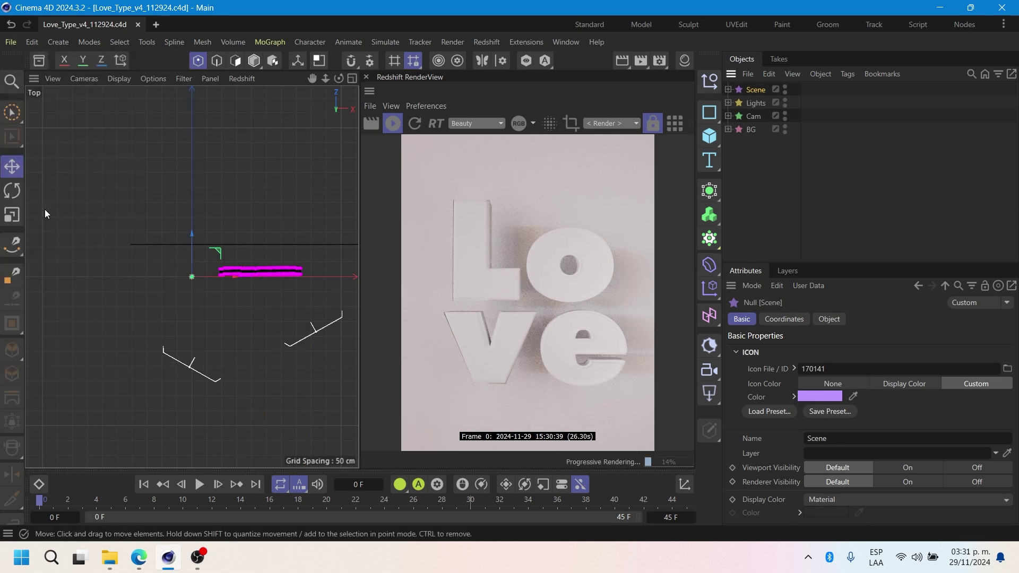
Step: Maximize the perspective view, switch to polygon mode and select the backdrop plane
left_click(352, 79)
left_click(185, 80)
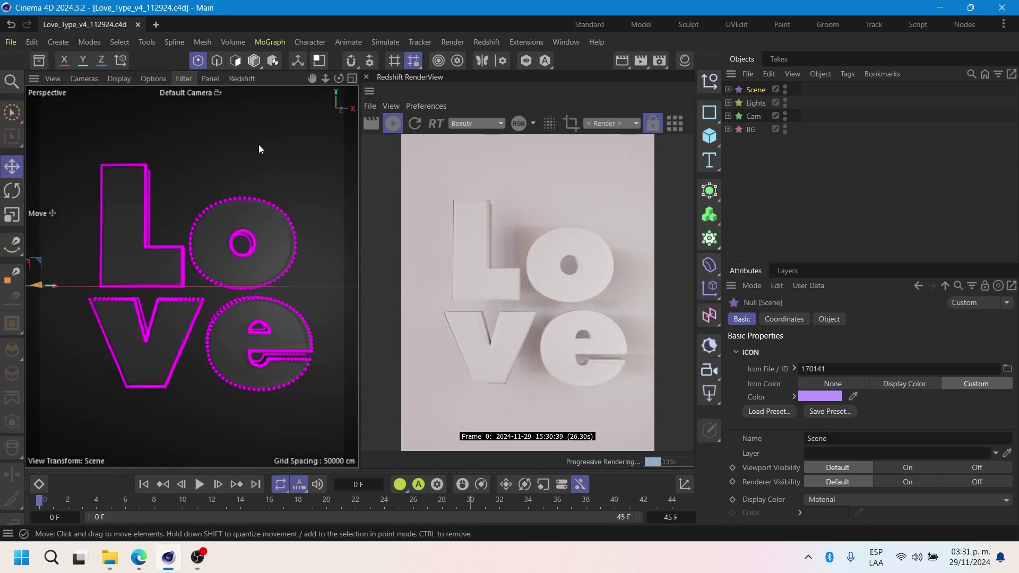
left_click(261, 139)
left_click(253, 61)
left_click(237, 145)
Step: Restart the live Redshift render and look through the RS Camera inside the Cam group
left_click(388, 122)
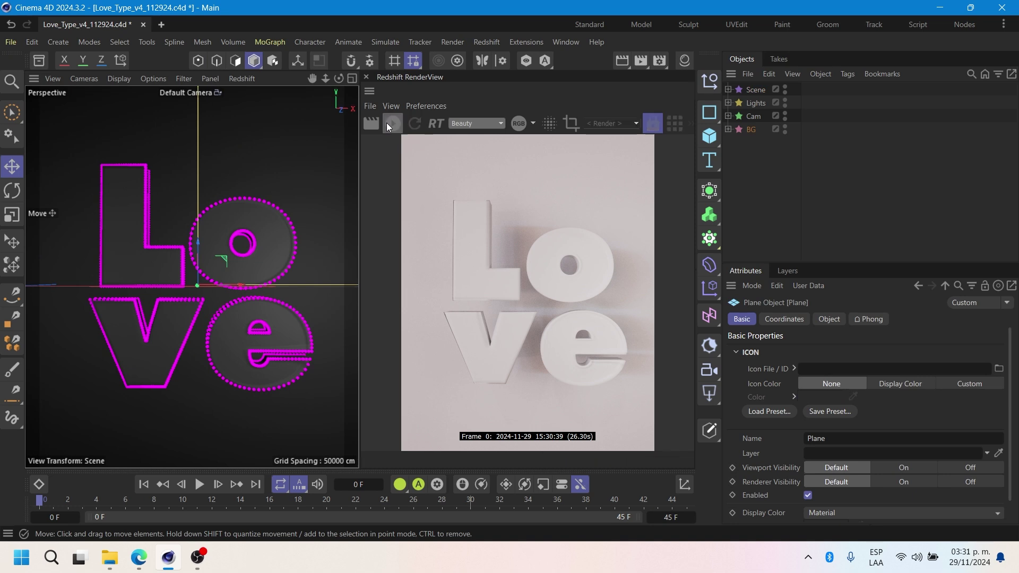
left_click(391, 122)
left_click(728, 116)
left_click(729, 102)
left_click(831, 169)
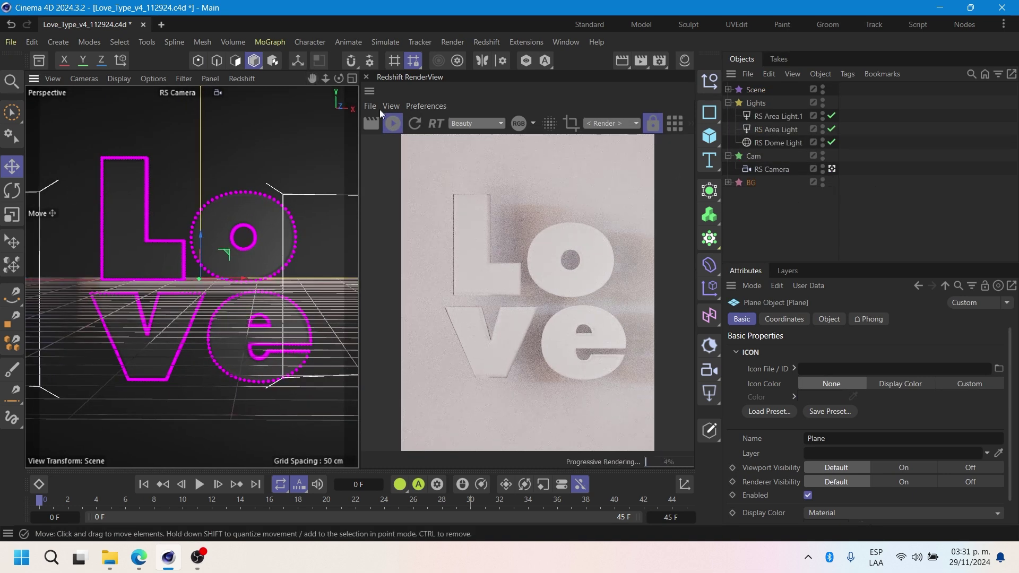
Step: Nudge both area lights in the top view, then return to the maximized perspective view
left_click(768, 118)
left_click(353, 78)
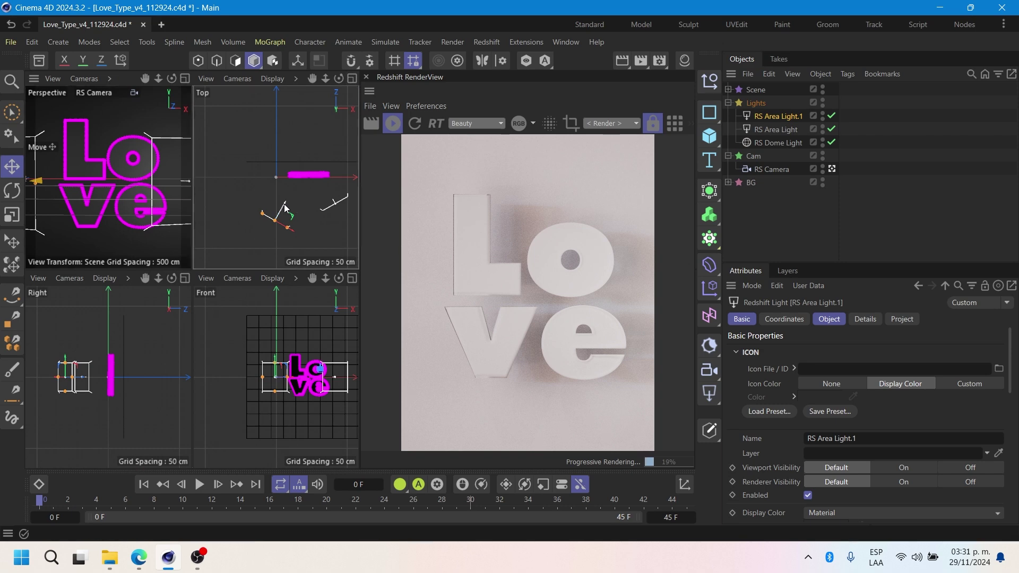
left_click_drag(283, 204, 278, 214)
mouse_move(339, 212)
left_mouse_down()
mouse_move(356, 220)
mouse_move(351, 210)
left_mouse_up()
left_click(186, 82)
Step: Find the Modeling Clay Substance 3D material in the asset library and apply it to the Remesh.1 lettering
left_click(40, 60)
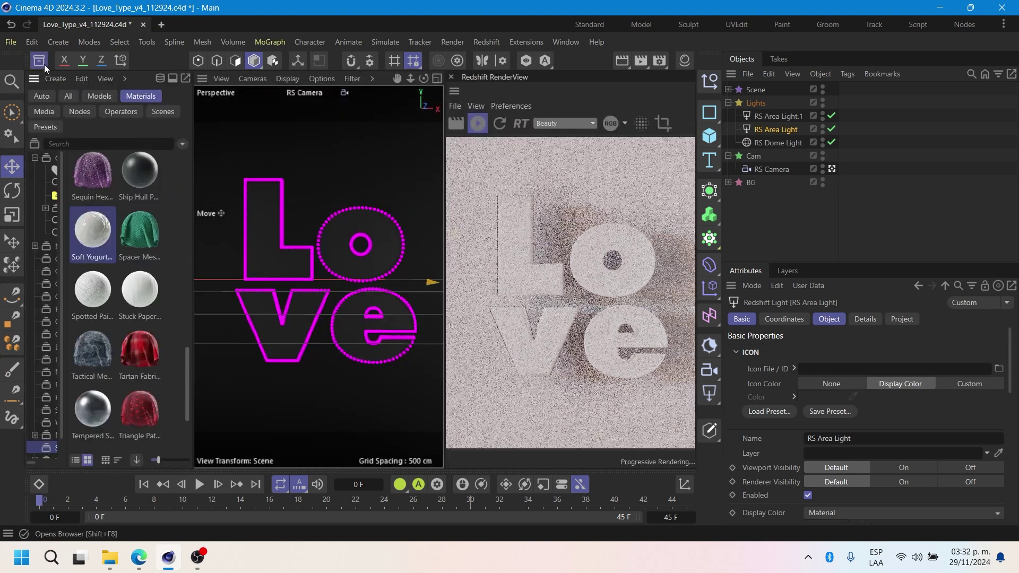
scroll(139, 278, "up", 6)
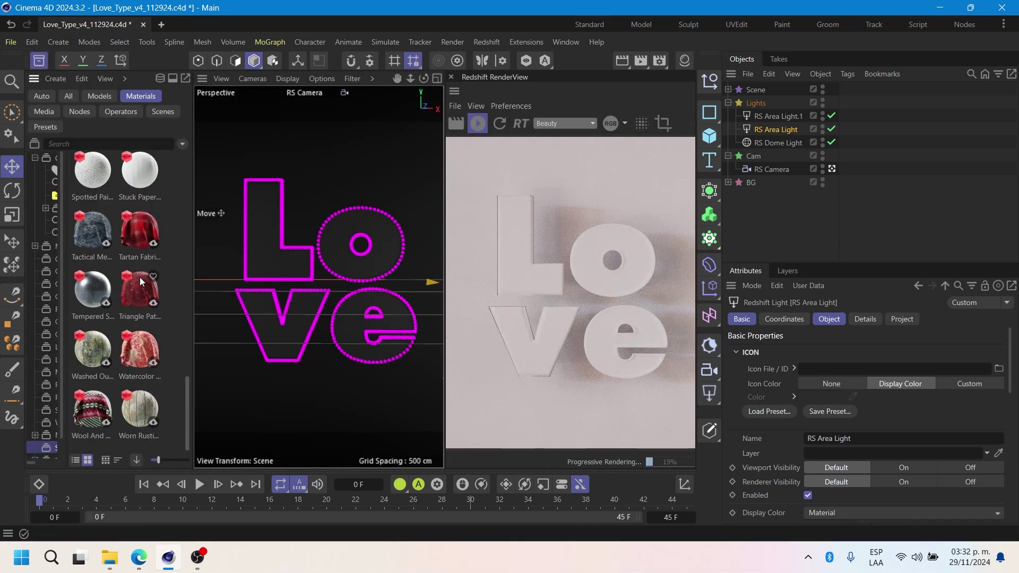
left_click_drag(140, 310, 732, 181)
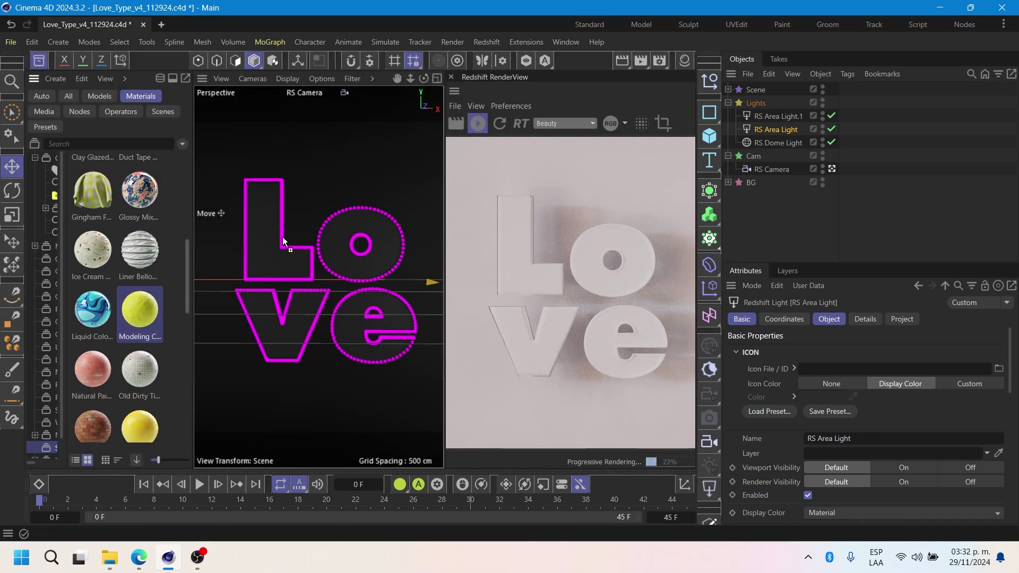
left_click_drag(283, 237, 283, 237)
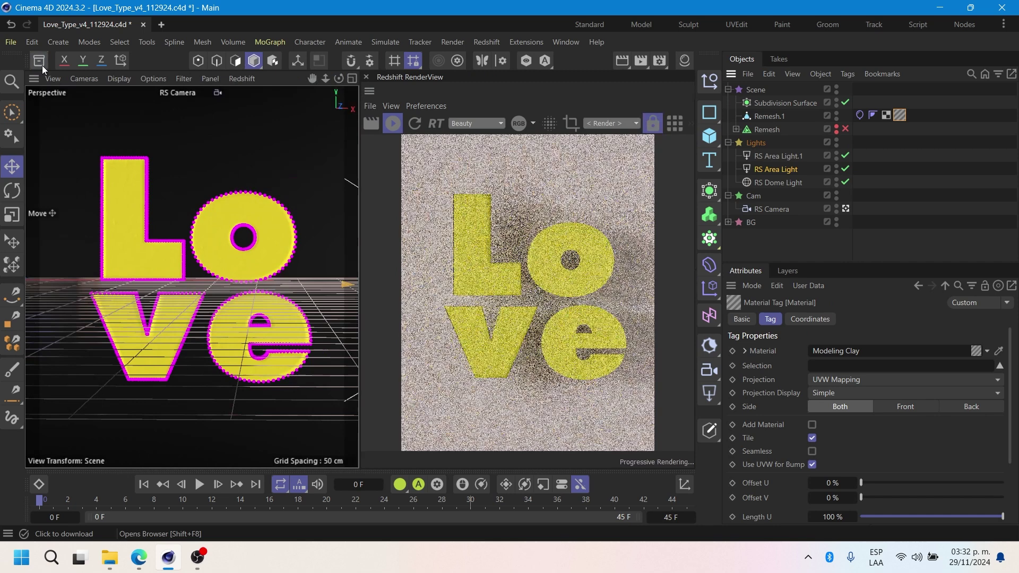
Step: Show the RS Dome Light's object settings, and preview the clay lettering's inflation before rewinding to frame 0
left_click(778, 182)
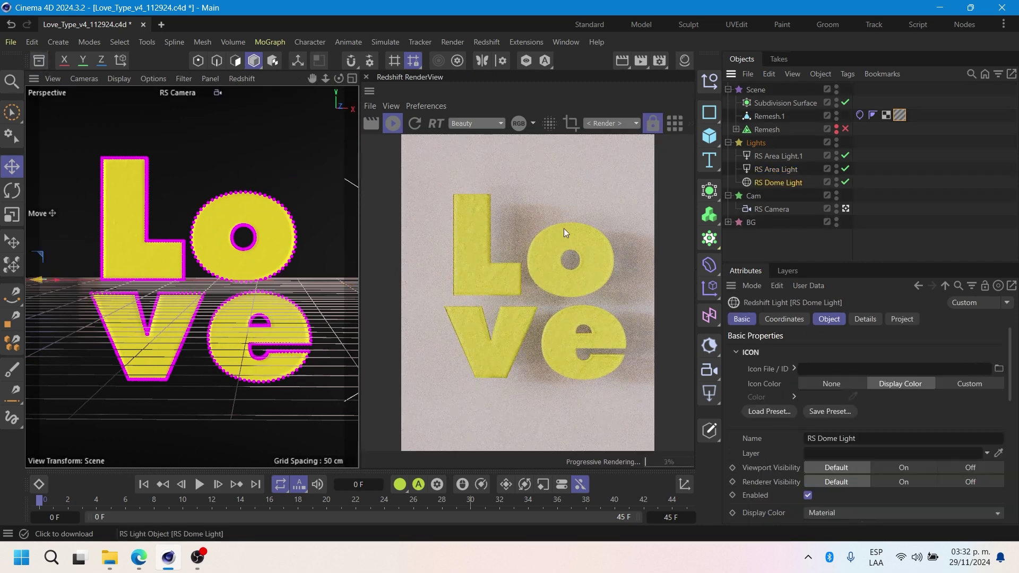
left_click(828, 319)
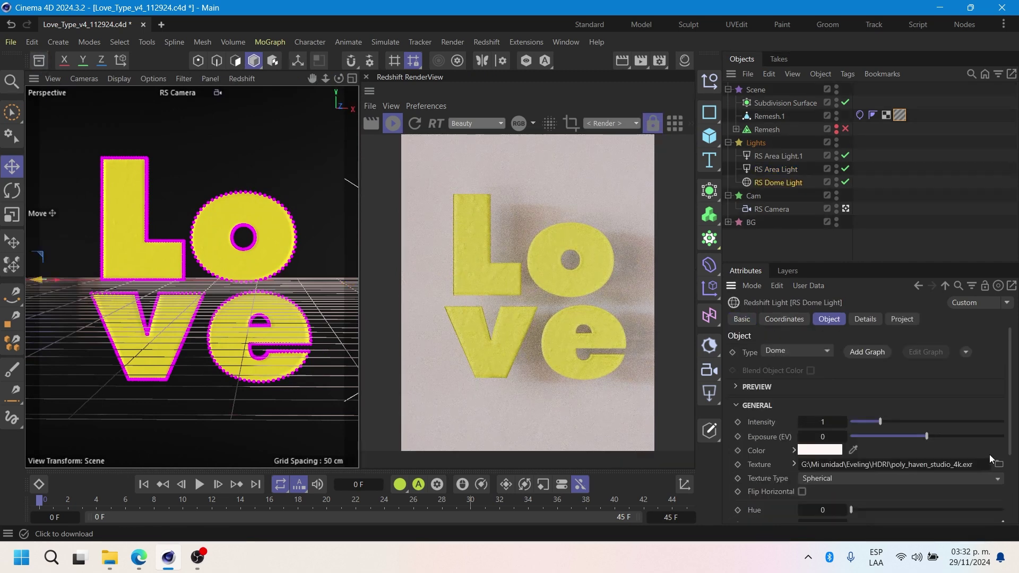
left_click(196, 488)
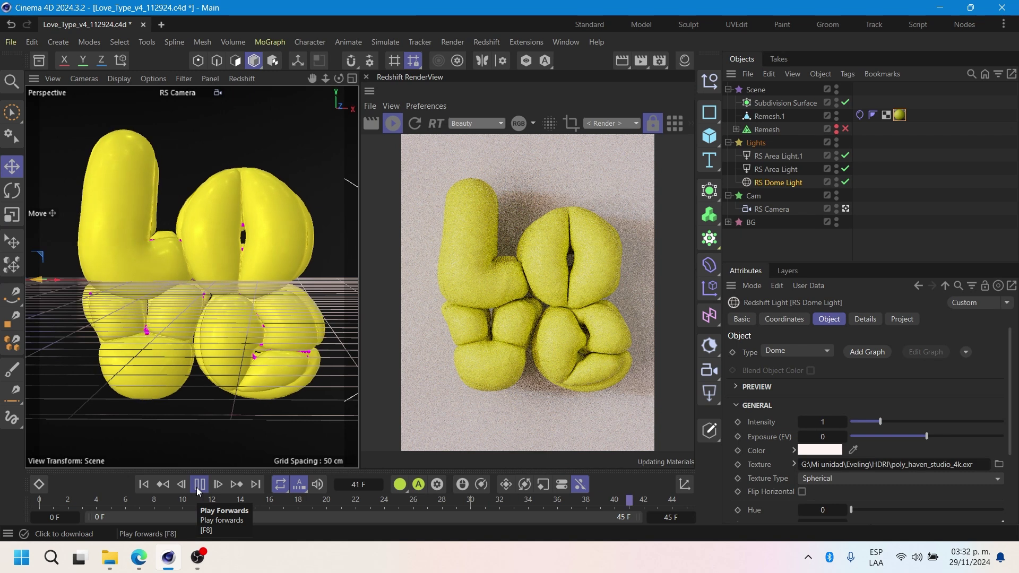
left_click(148, 488)
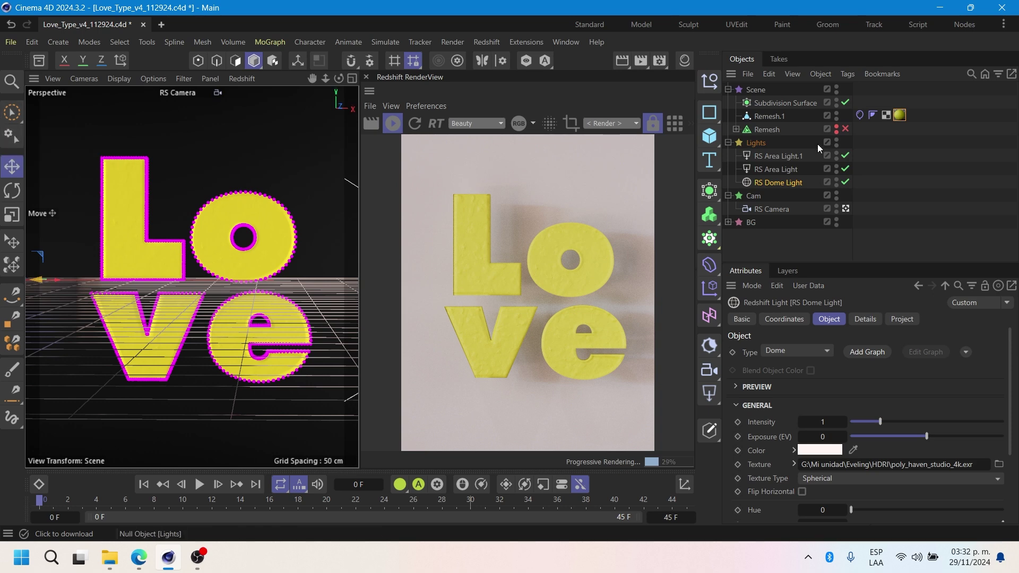
left_click(200, 485)
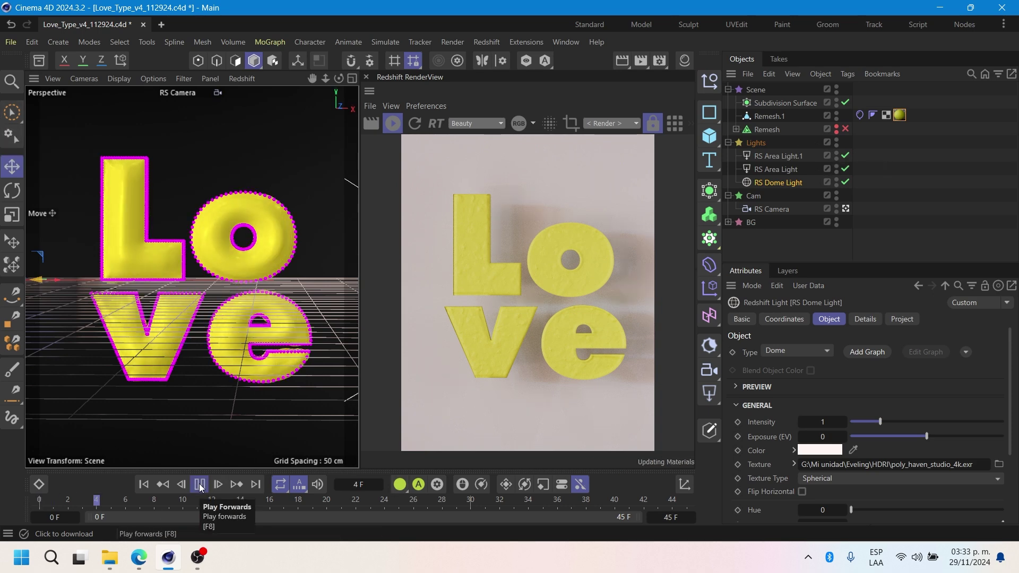
left_click(200, 484)
left_click(200, 484)
left_click(144, 484)
left_click(10, 42)
left_click(31, 158)
Step: Recolor the lettering's Modeling Clay material to bright magenta pink, hue about 321°, and preview it before rewinding to frame 0
left_click(684, 61)
double_click(670, 126)
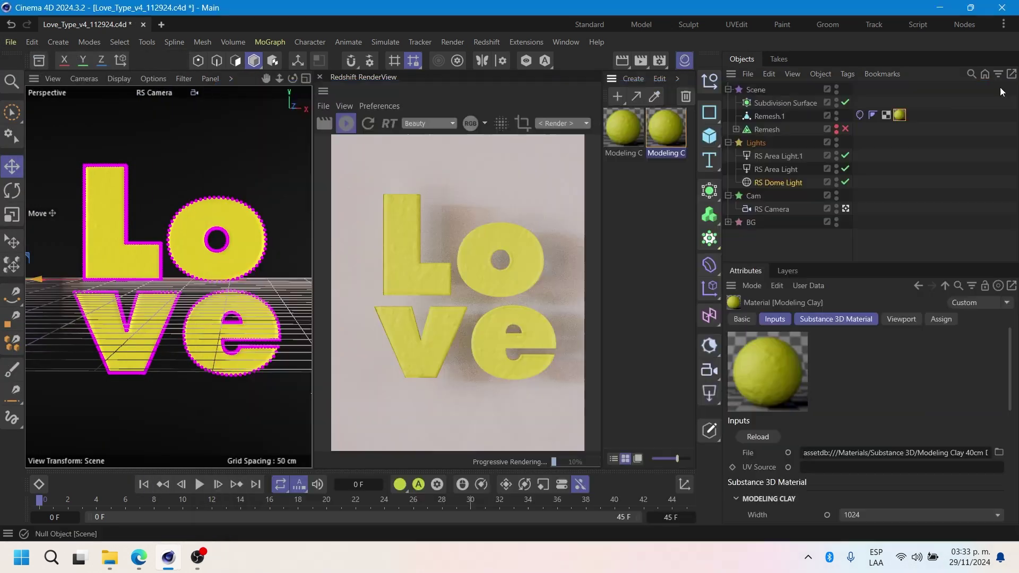
double_click(668, 129)
mouse_move(992, 503)
left_mouse_down()
mouse_move(1005, 513)
mouse_move(999, 499)
left_mouse_up()
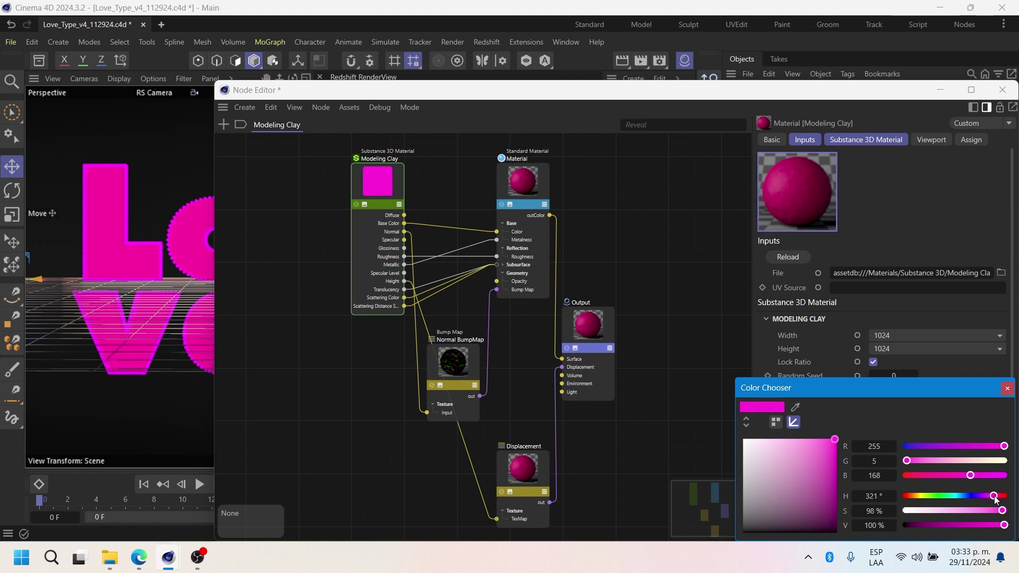
left_click(1007, 388)
left_click(1002, 89)
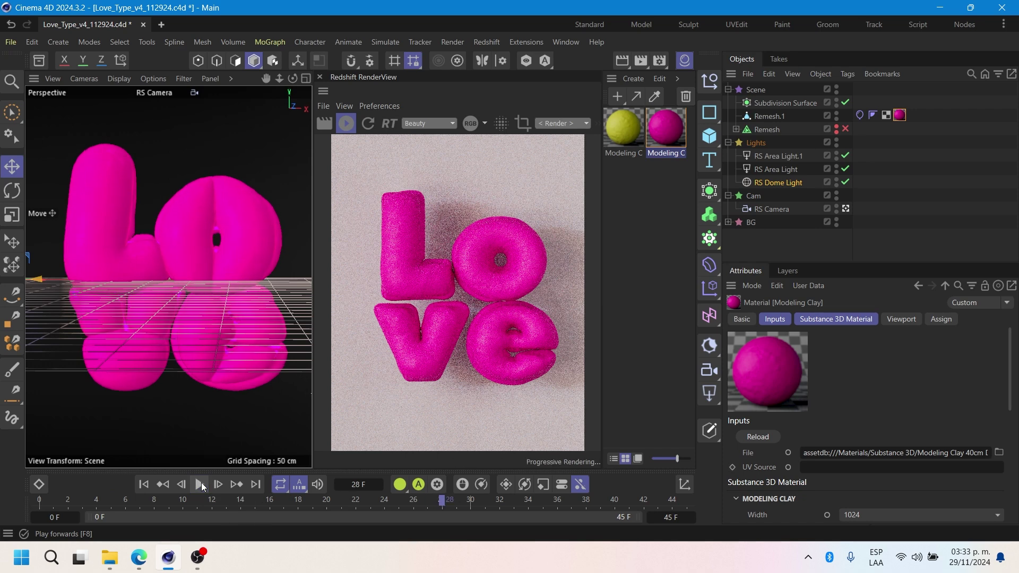
left_click(685, 61)
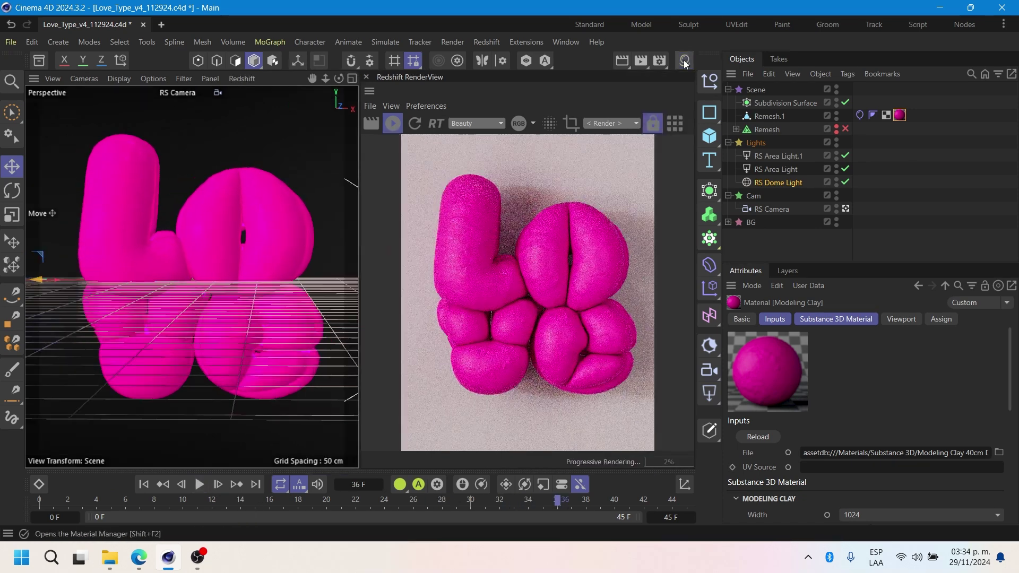
left_click(147, 487)
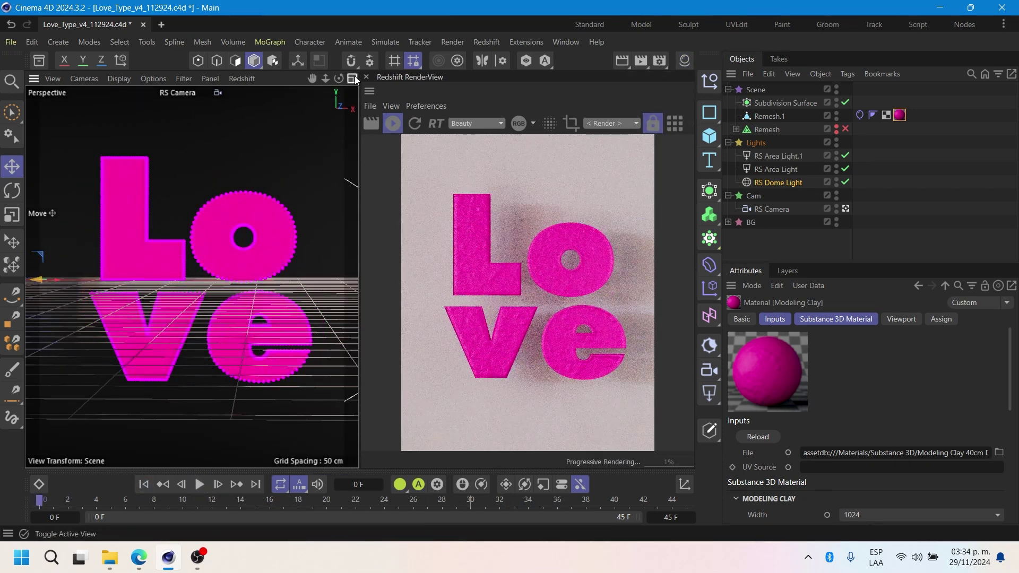
Step: Nest Remesh.1 under the Subdivision Surface in the Scene group and disable the subdivision
left_click(758, 103)
left_click_drag(764, 118, 767, 104)
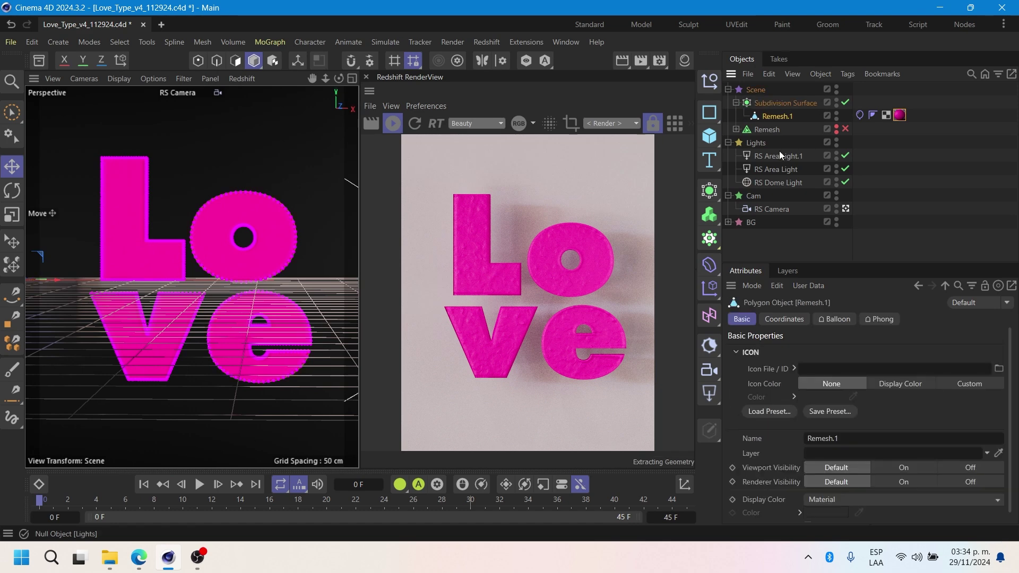
key("q")
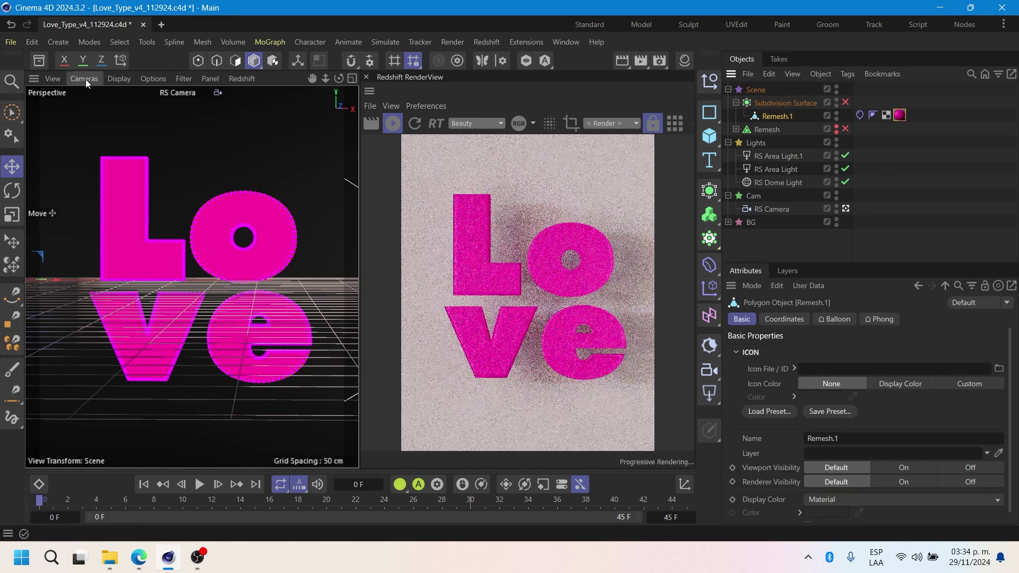
left_click(115, 79)
left_click(135, 137)
left_click(119, 79)
left_click(123, 99)
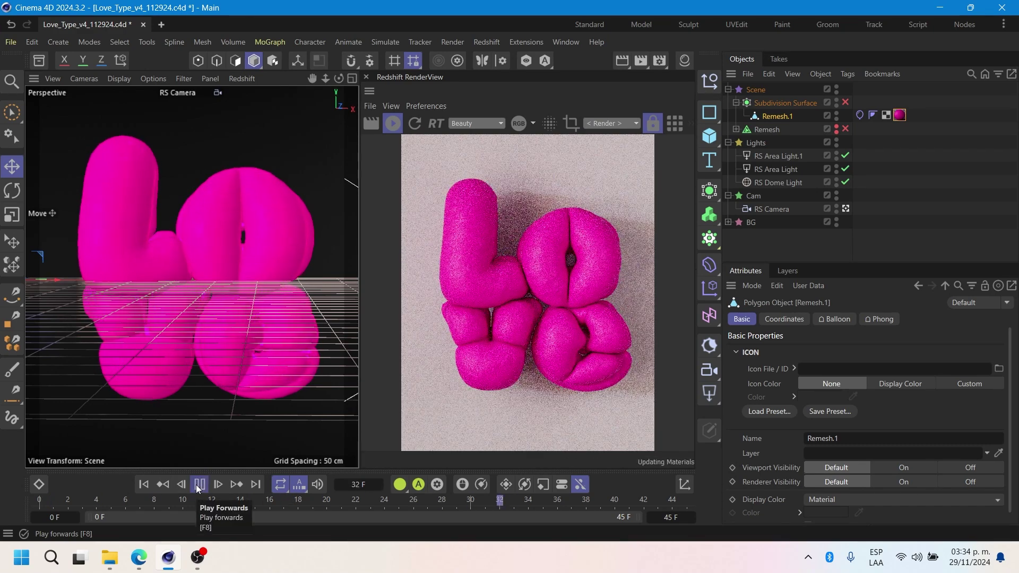
Step: Preview the lettering's inflation with subdivision off, rewind to frame 0 and save the project
left_click(199, 484)
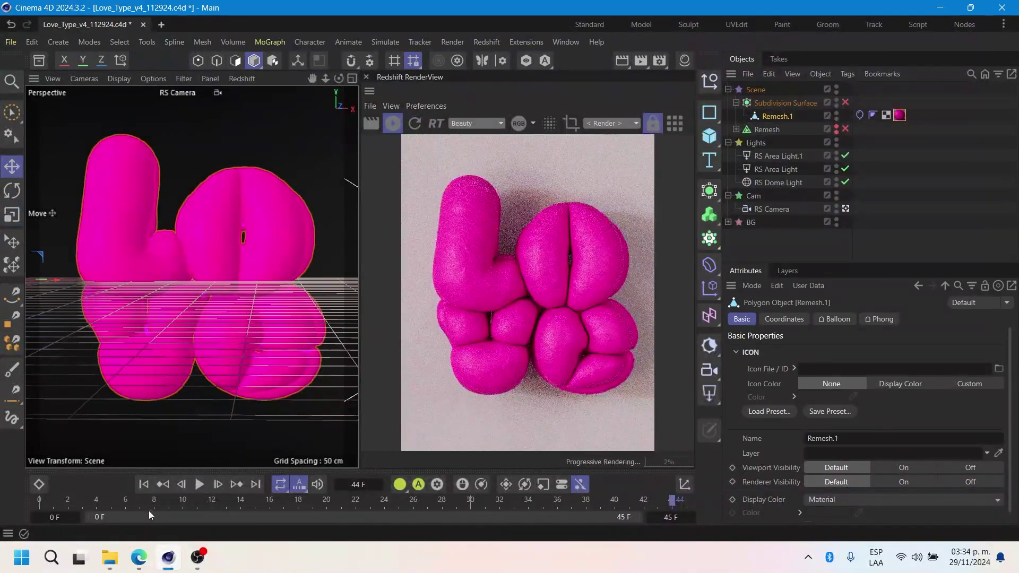
left_click(143, 484)
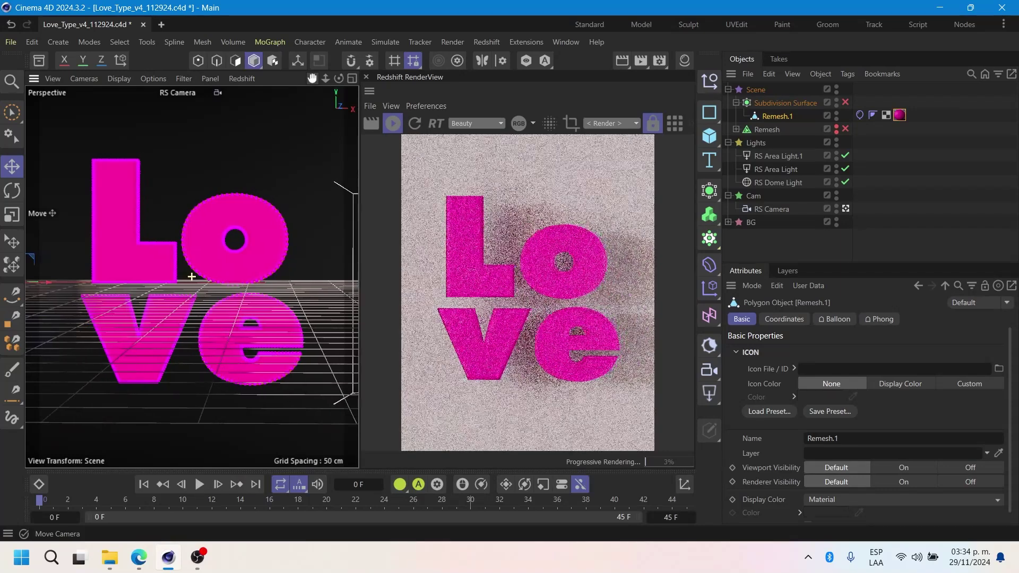
left_click(12, 43)
left_click(30, 208)
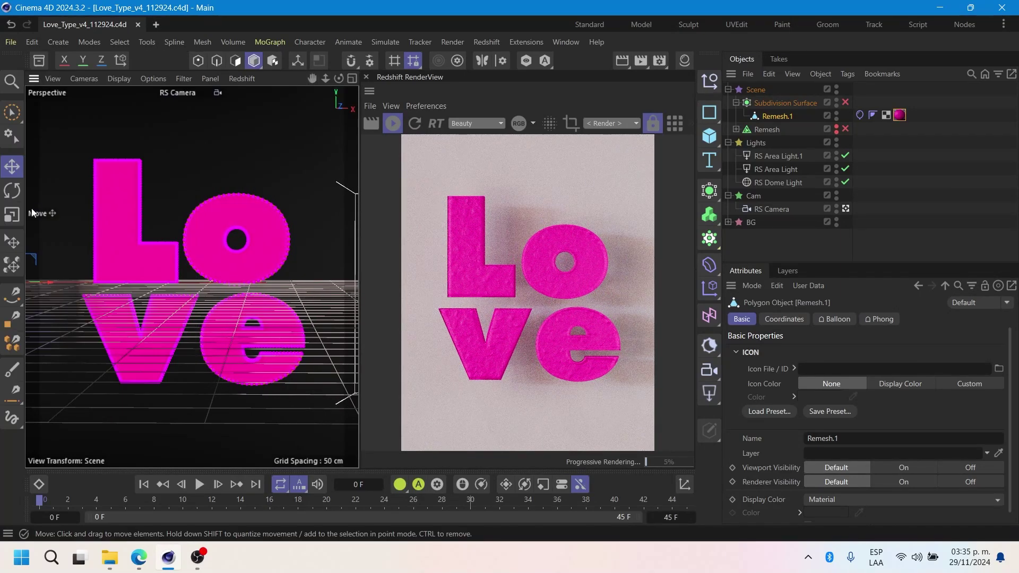
Step: Apply the Plastic Stripes Wavy material from the asset library to Remesh.1 and preview the inflation before rewinding to frame 0
left_click(39, 65)
scroll(145, 323, "down", 5)
left_click_drag(135, 278, 787, 118)
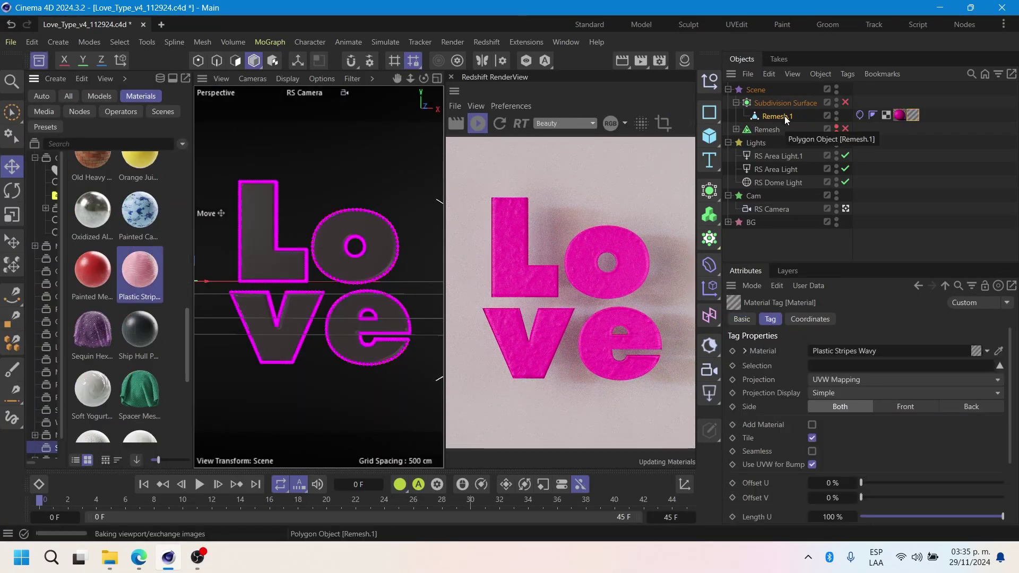
left_click(200, 484)
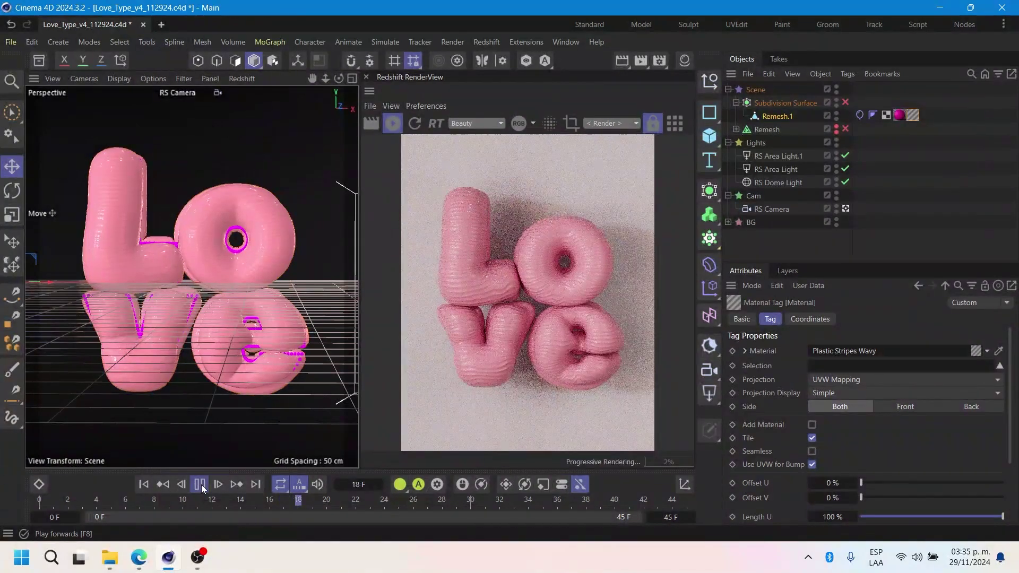
left_click(202, 485)
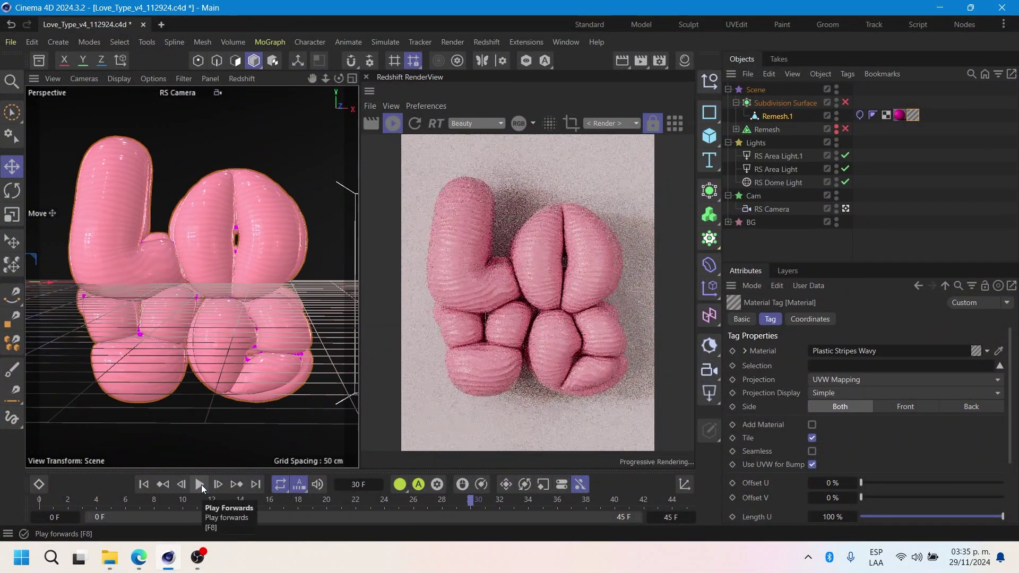
left_click(144, 485)
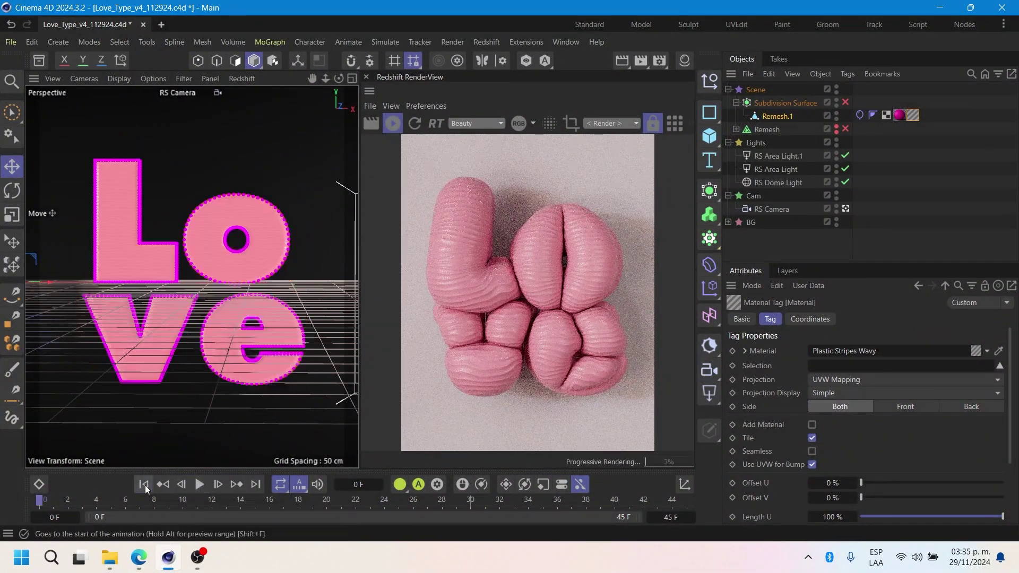
Step: Set the Plastic Color of the Plastic Stripes Wavy material to vivid pink, hue about 332° with 100% saturation and value
left_click(685, 60)
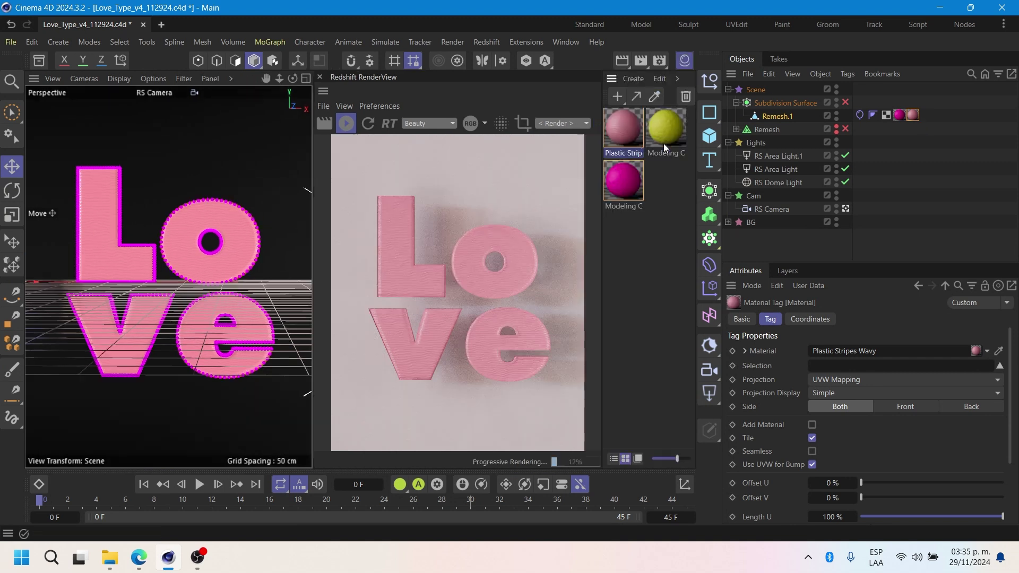
double_click(629, 132)
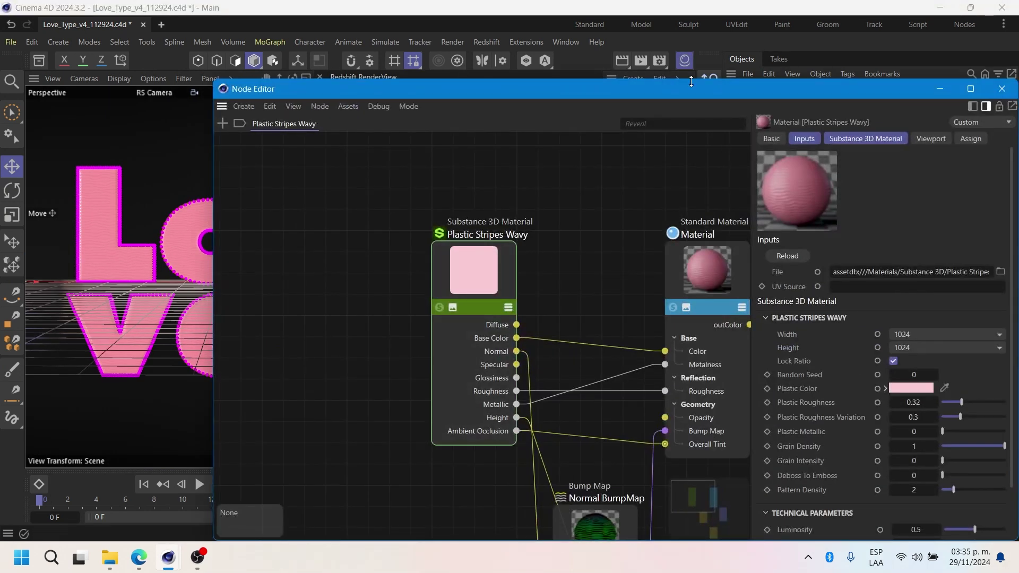
left_click_drag(692, 89, 81, 125)
left_click(299, 424)
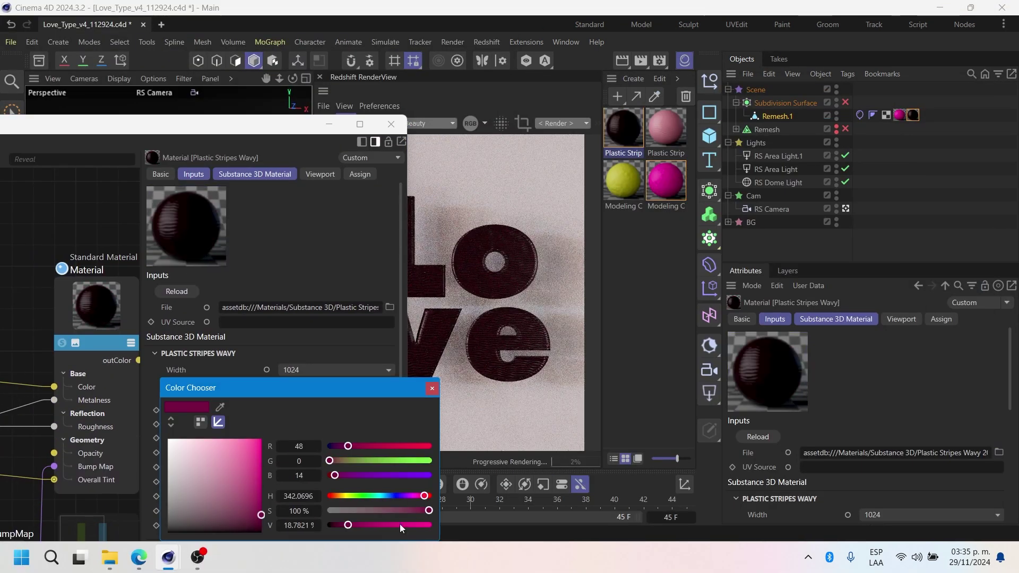
left_click_drag(424, 496, 418, 496)
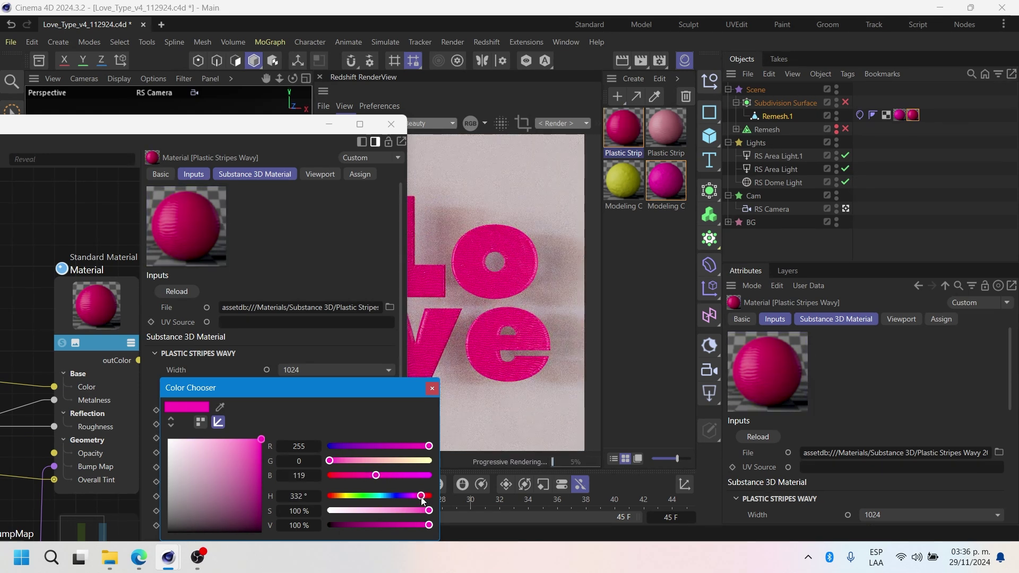
left_click(352, 246)
left_click(300, 423)
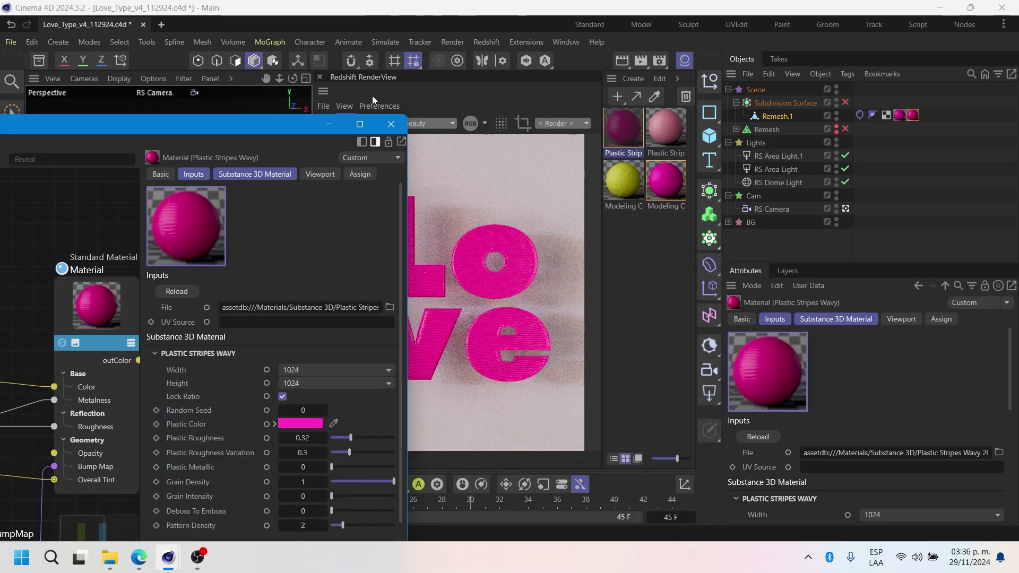
left_click(391, 123)
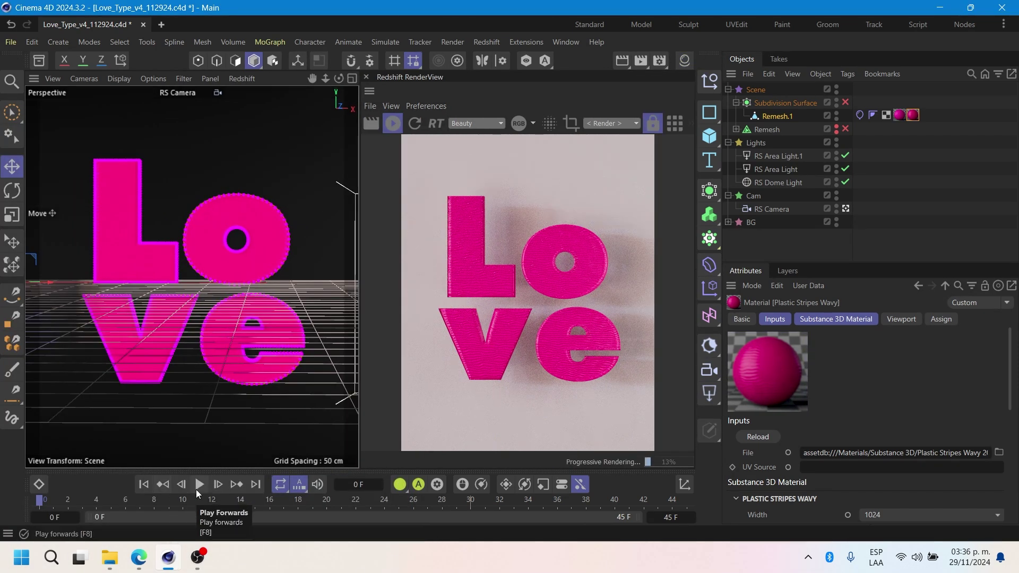
Step: Preview the pink striped lettering's inflation, rewind to frame 0 and save the project
left_click(198, 486)
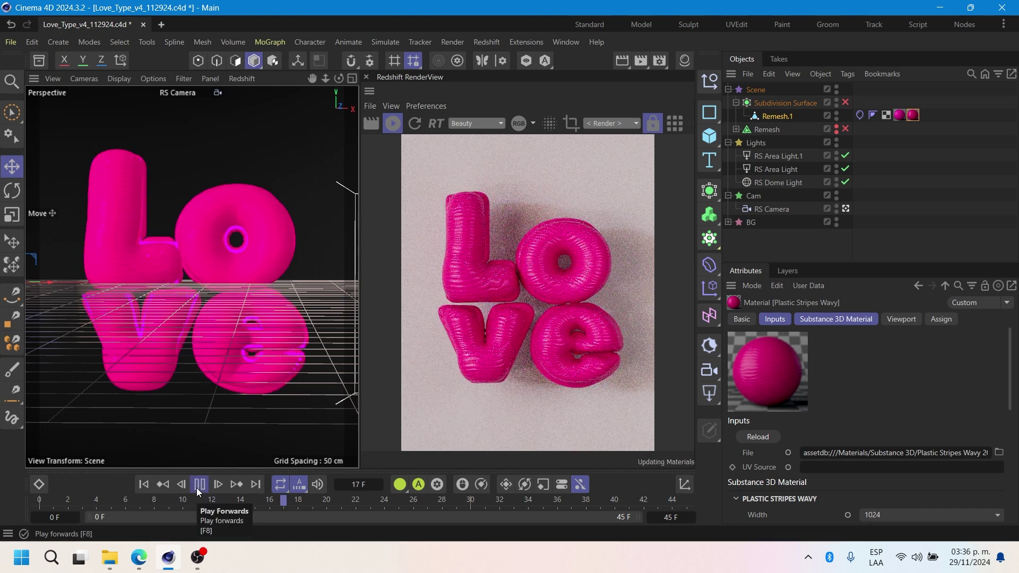
left_click(196, 488)
left_click(197, 488)
left_click(196, 489)
left_click(144, 484)
left_click(11, 41)
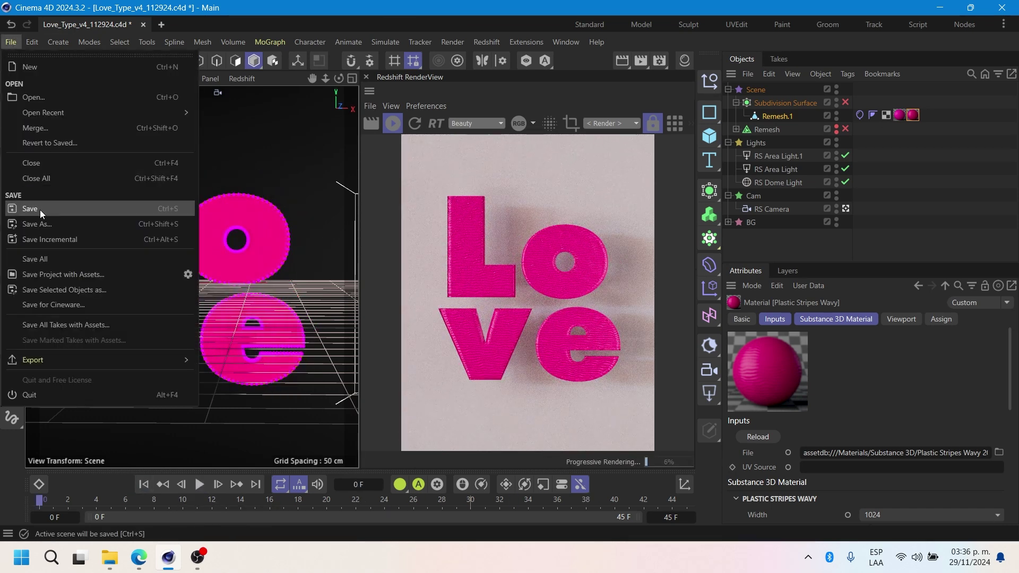
left_click(40, 209)
Step: Apply the Sequin Hexagonal Mesh Fabric material from the widened asset library to Remesh.1 and close the library
left_click(39, 60)
left_click_drag(193, 247, 390, 249)
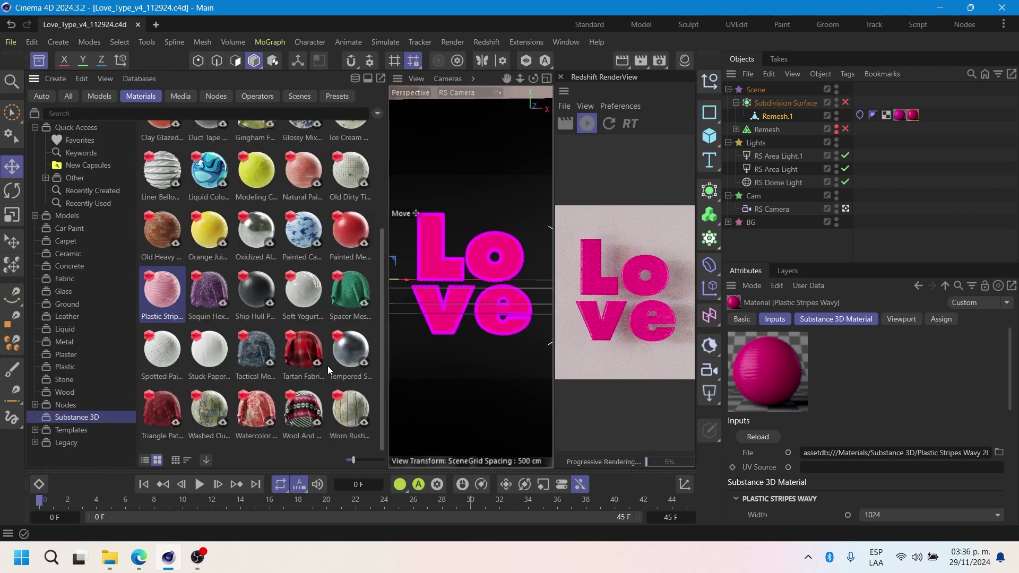
left_click_drag(209, 367, 777, 116)
left_click(39, 62)
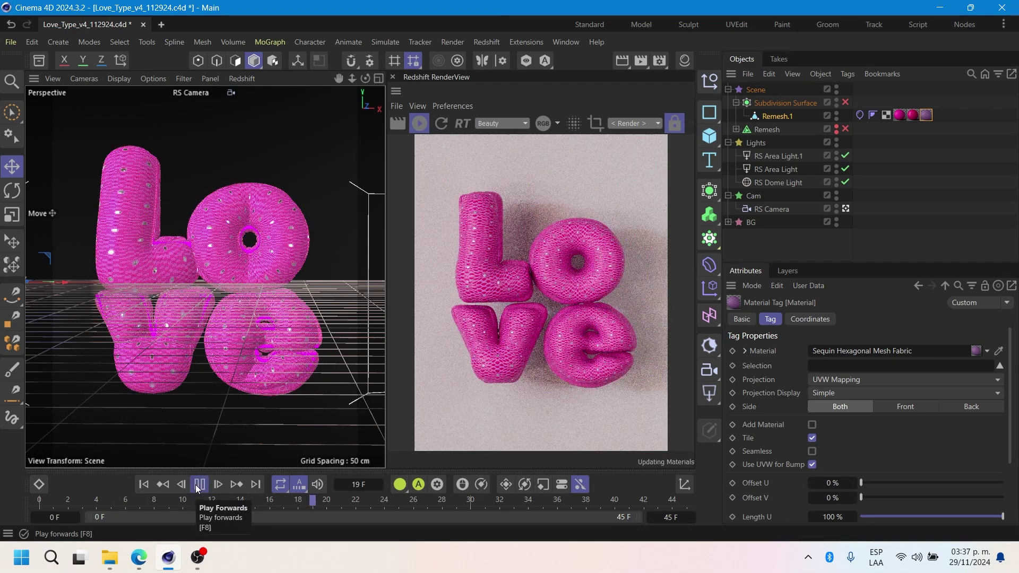
Step: Play the inflation simulation with the sequin fabric material and rewind to frame 0
left_click(199, 485)
left_click(199, 485)
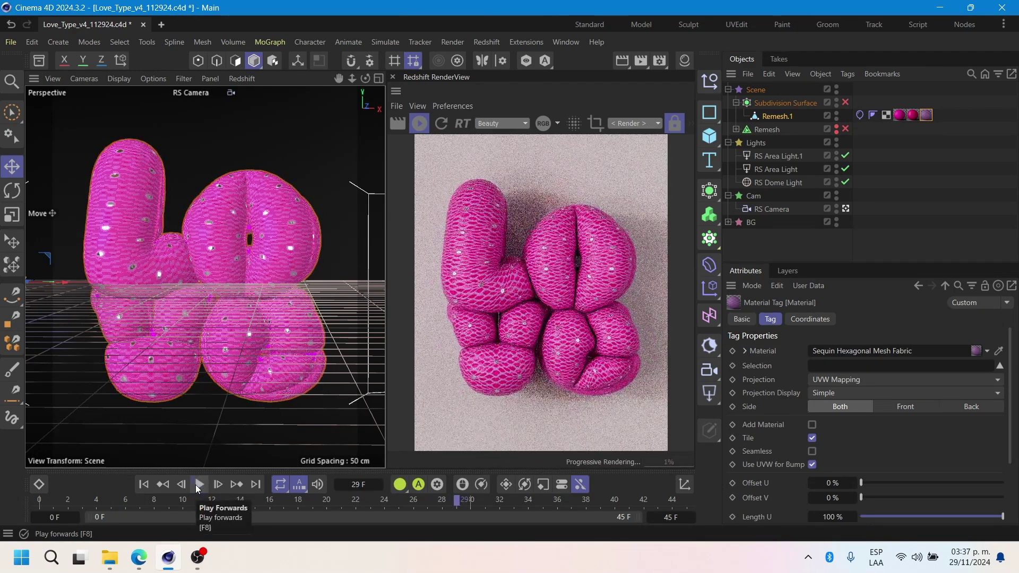
left_click(199, 485)
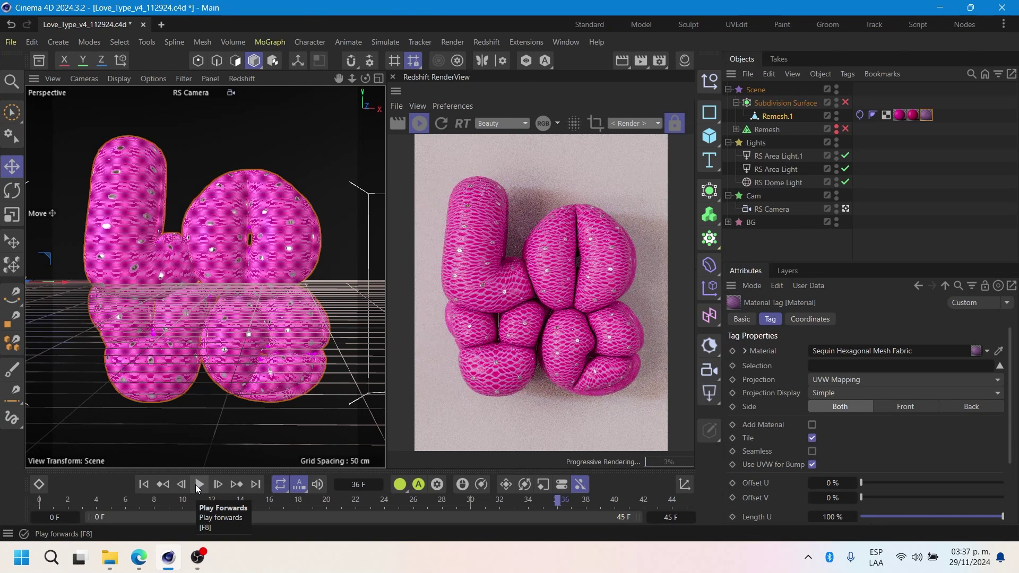
left_click(144, 484)
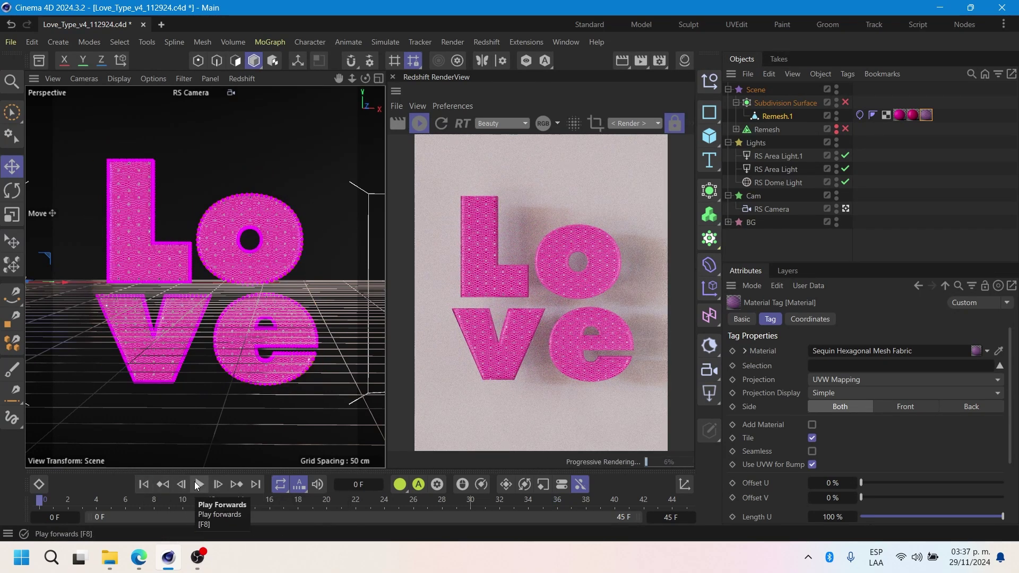
Step: Open the Sequin Hexagonal Mesh Fabric material in the Node Editor, set its Pattern Scale to Medium, and close the editor
left_click(684, 60)
left_click(629, 128)
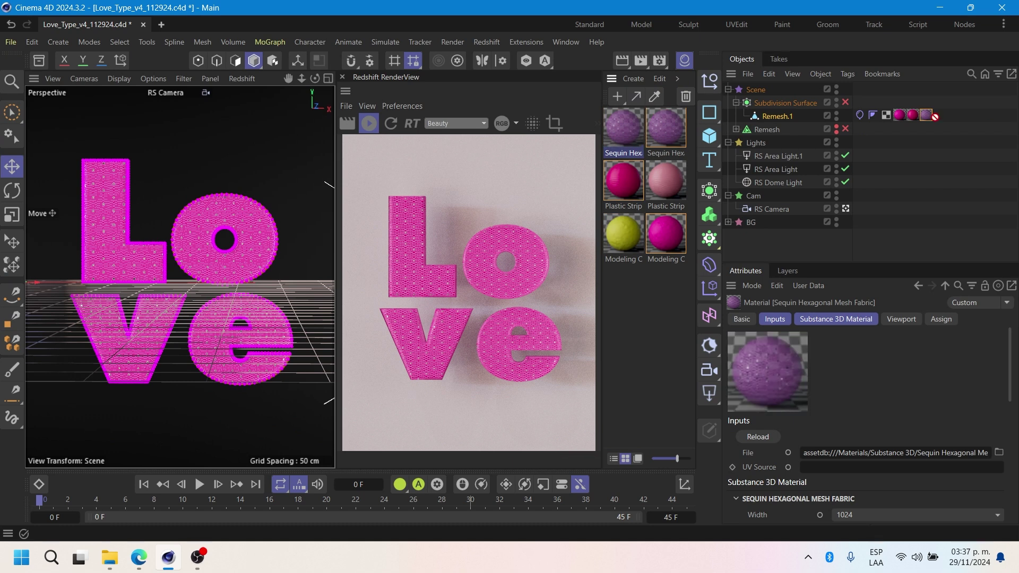
left_click(899, 114)
double_click(635, 124)
left_click_drag(775, 91, 128, 78)
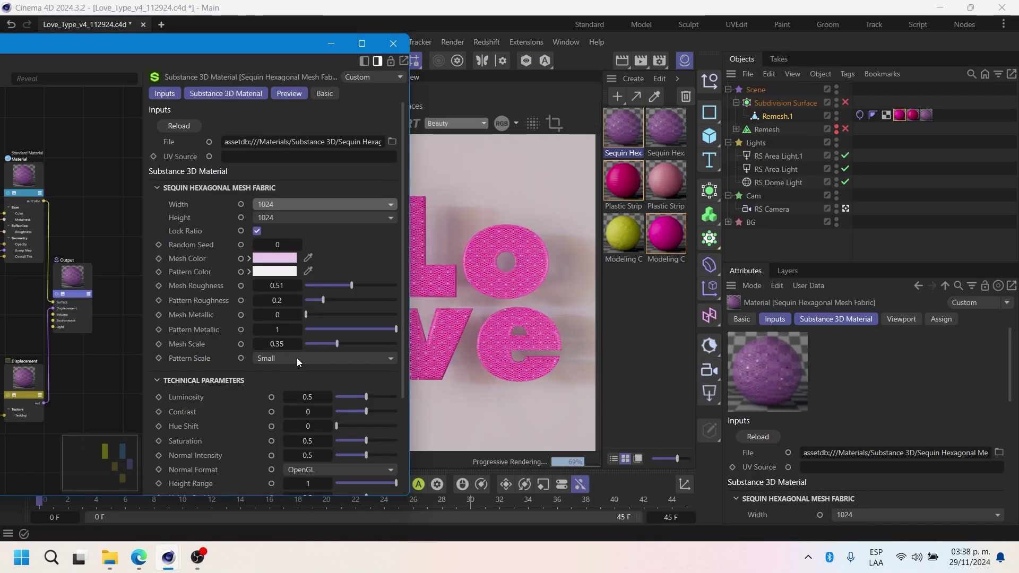
scroll(297, 358, "down", 2)
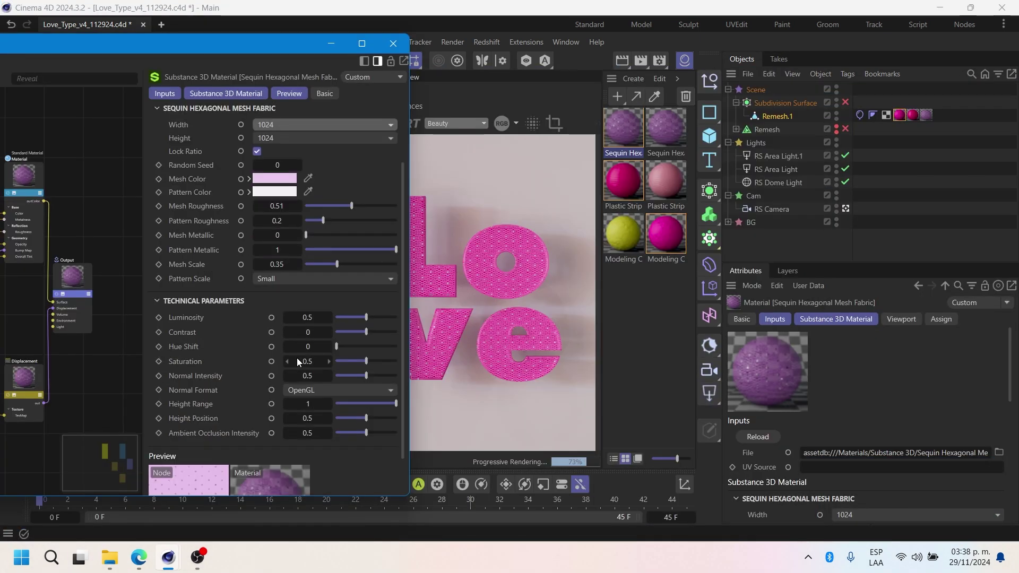
scroll(221, 391, "down", 2)
left_click(279, 231)
left_click(286, 275)
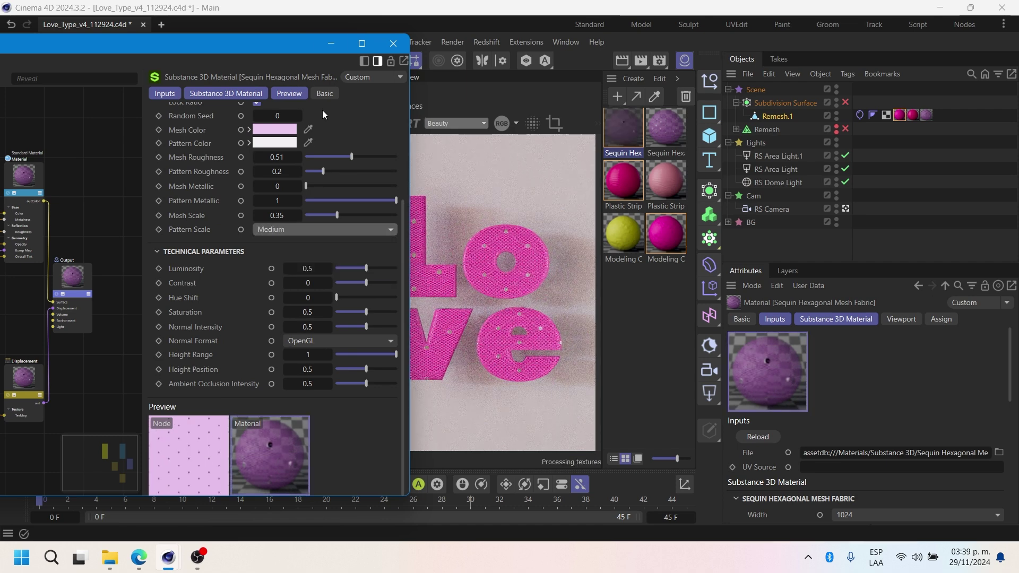
left_click(393, 43)
Step: Preview the inflation simulation with the medium-scale sequin pattern and rewind to frame 0
left_click(202, 485)
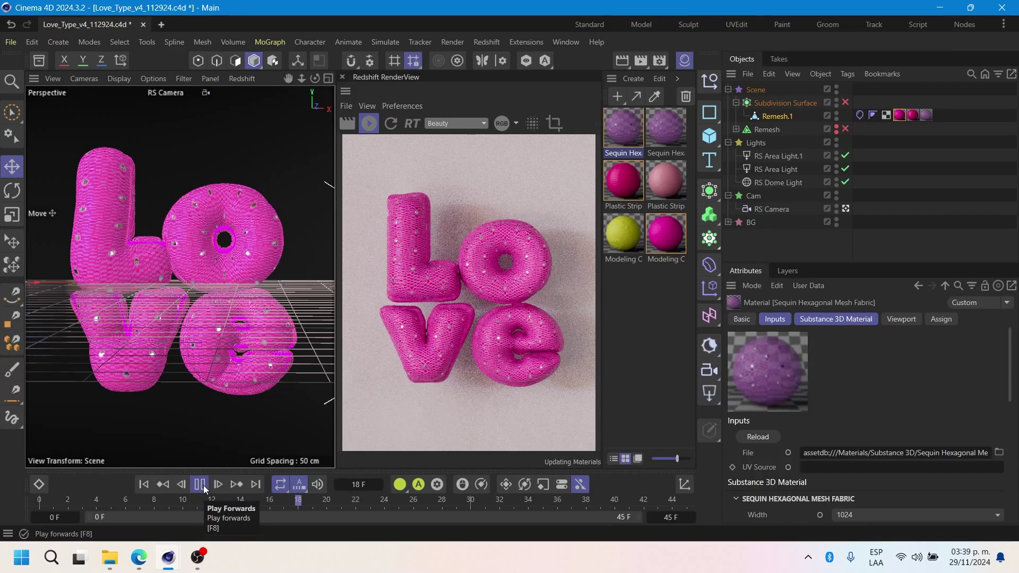
left_click(203, 485)
left_click(202, 485)
left_click(202, 485)
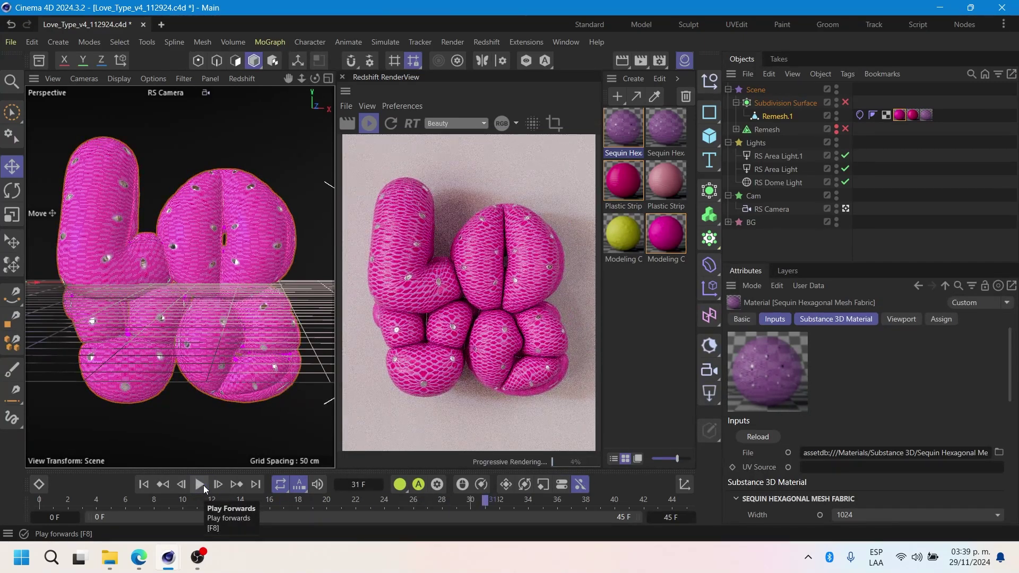
left_click(143, 485)
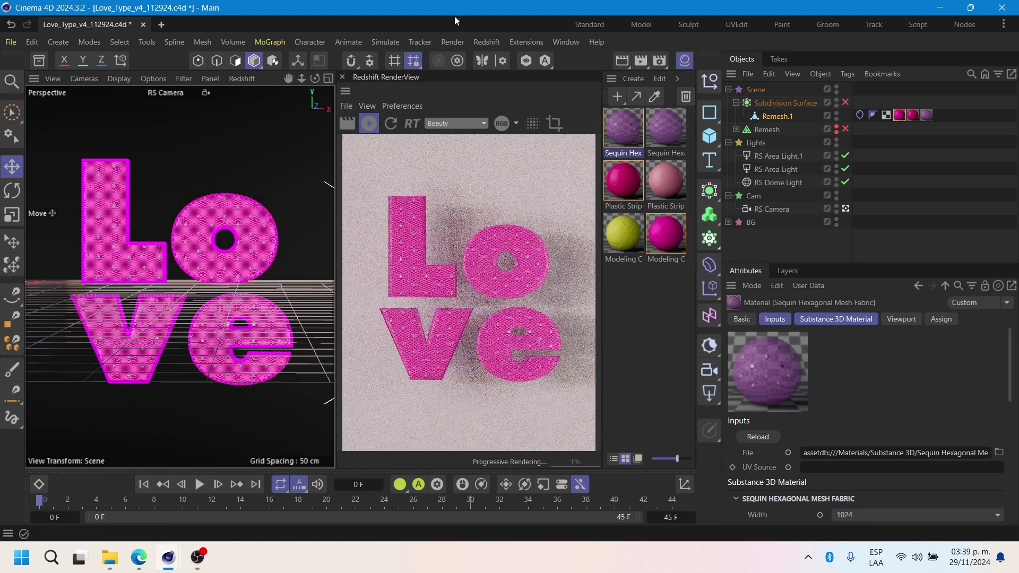
Step: Apply the Soft Yogurt material from the Substance 3D asset library to Remesh.1 and close the library
left_click(38, 63)
left_click(38, 64)
mouse_move(383, 323)
left_mouse_down()
mouse_move(385, 239)
mouse_move(383, 318)
left_mouse_up()
left_click_drag(304, 378, 777, 116)
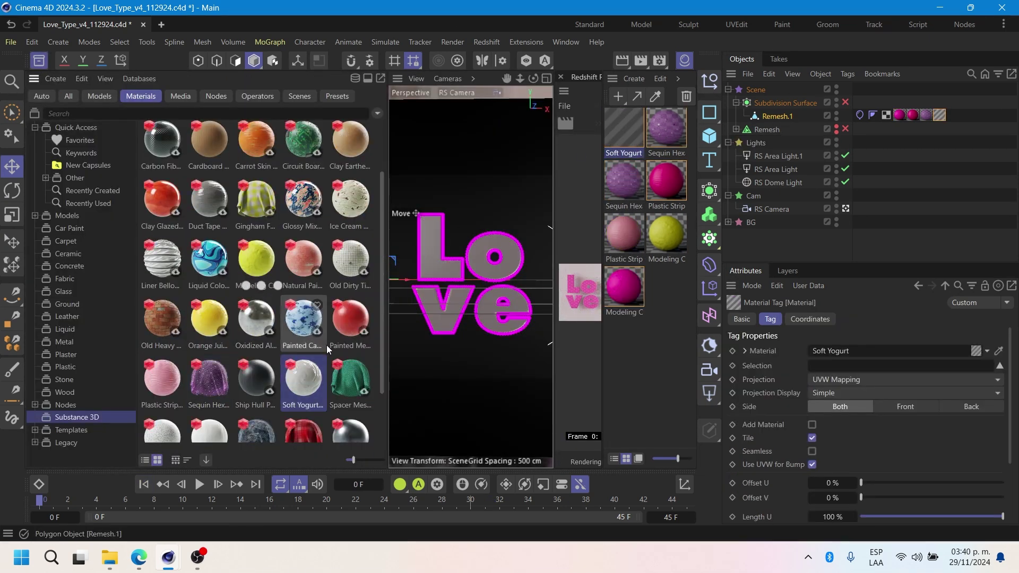
left_click(38, 60)
Step: Inflate the lettering to frame 14 and inspect the Soft Yogurt material's settings
left_click(200, 484)
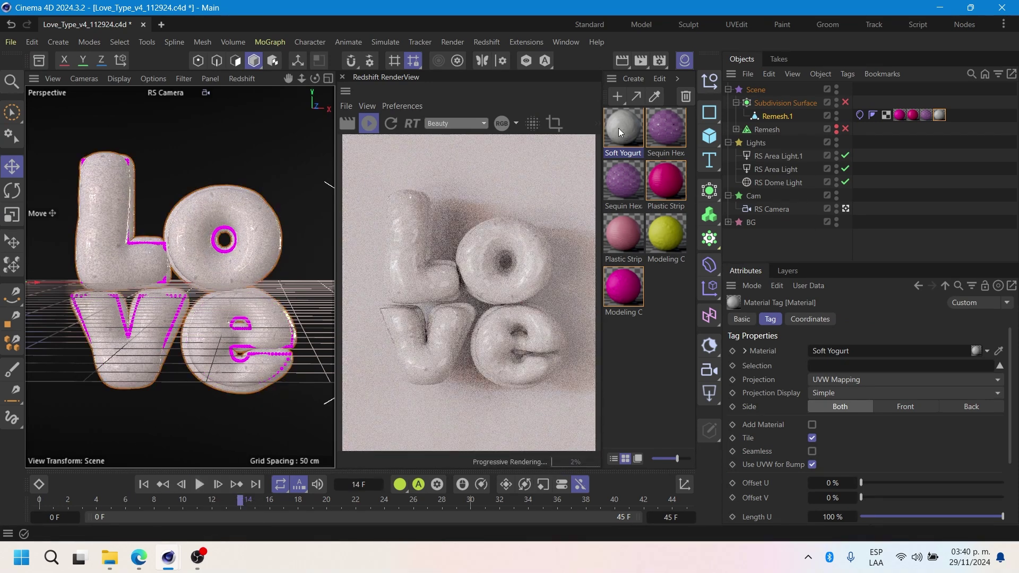
double_click(618, 128)
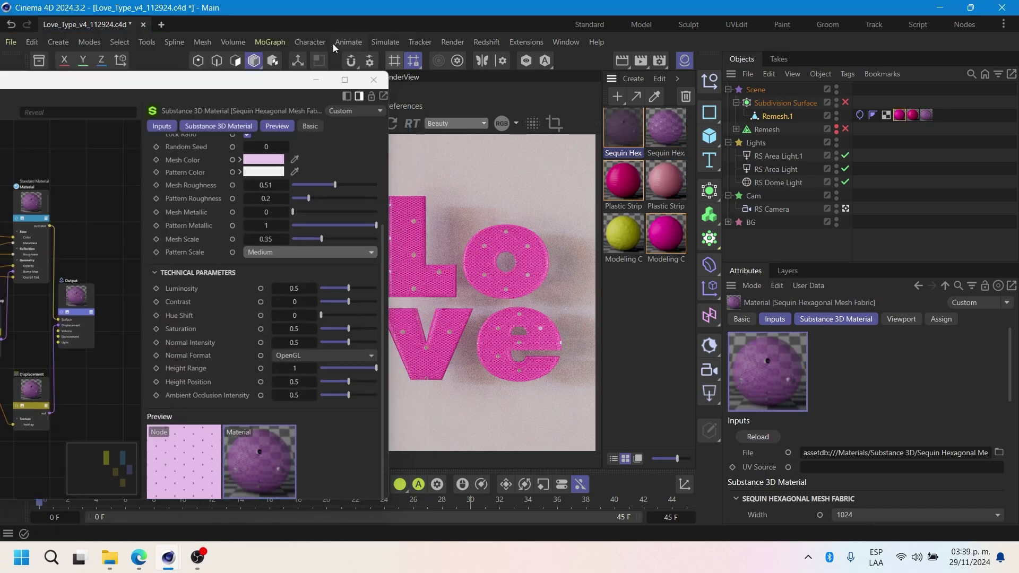
left_click(333, 44)
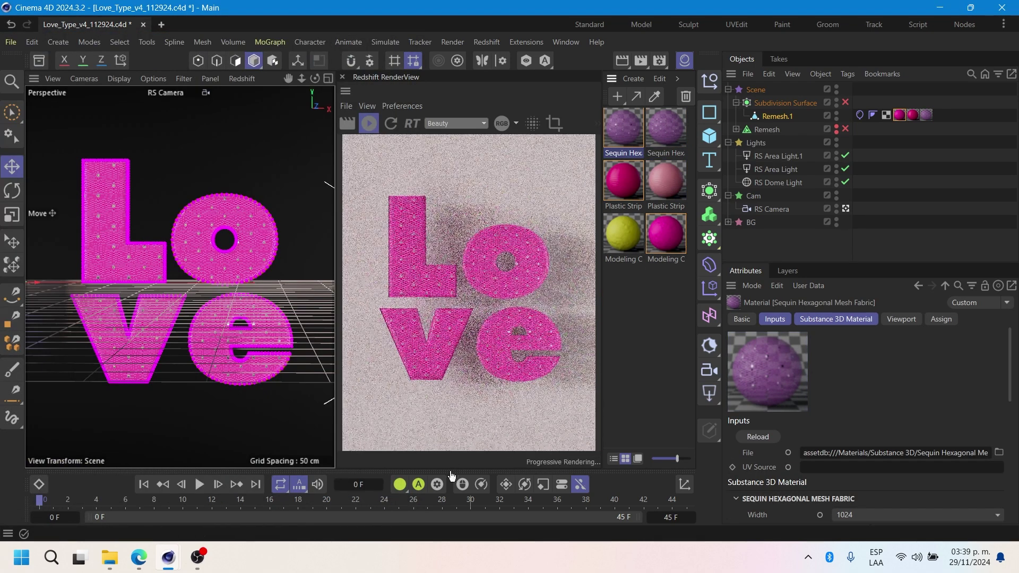
Step: Play the inflation of the sequin-covered lettering again, pausing at intermediate frames
left_click(203, 486)
left_click(203, 485)
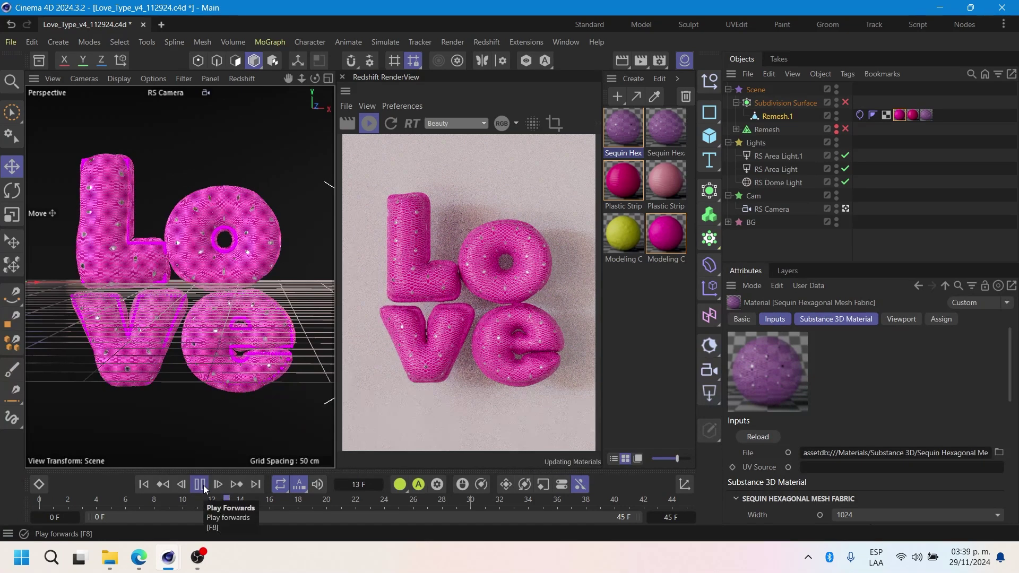
left_click(203, 485)
left_click(202, 485)
left_click(202, 486)
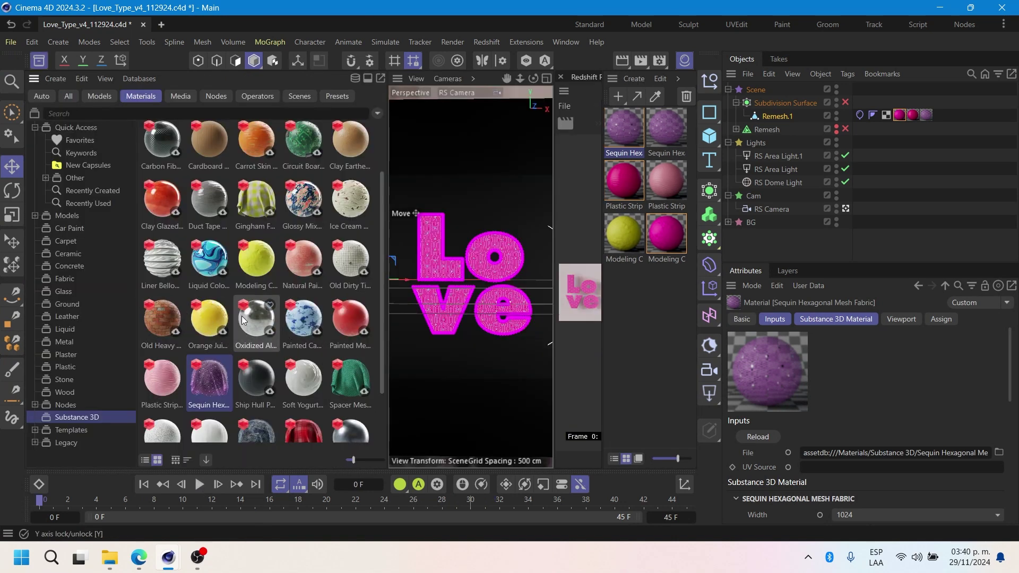
Step: Apply the Substance 3D Soft Yogurt material to Remesh.1, close the asset library and inflate the lettering to frame 14
left_click_drag(304, 378, 779, 116)
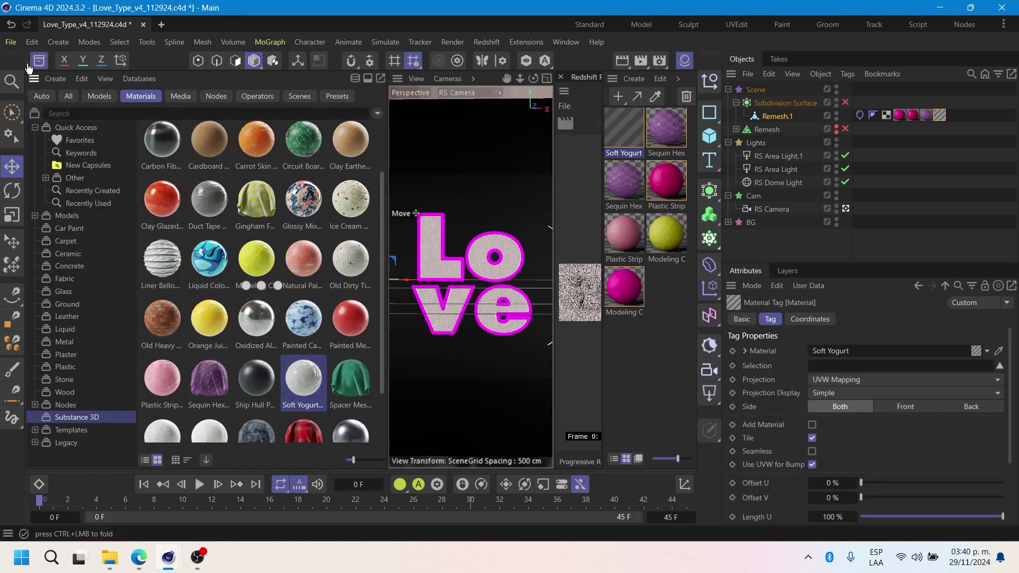
left_click(32, 62)
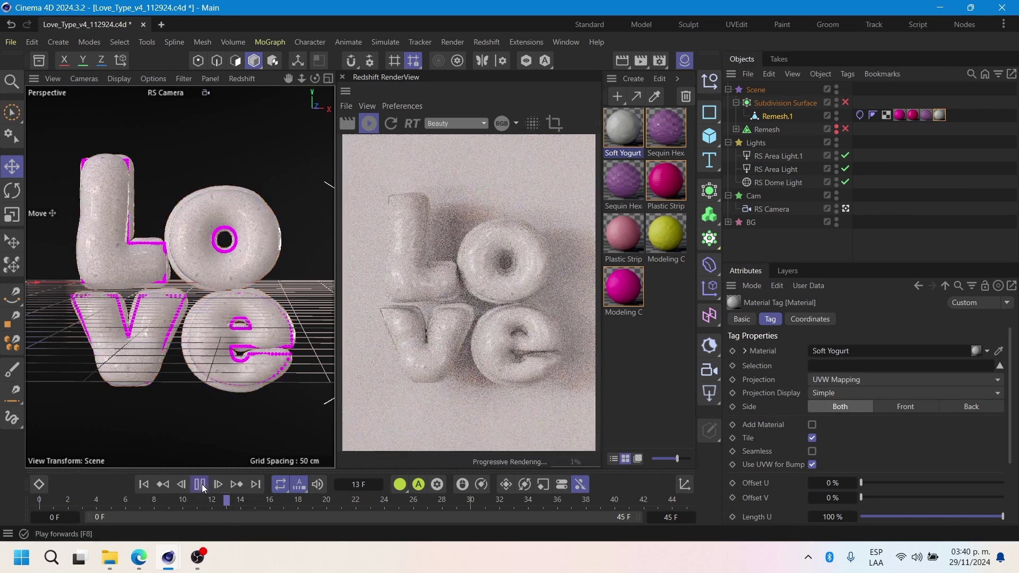
left_click(200, 484)
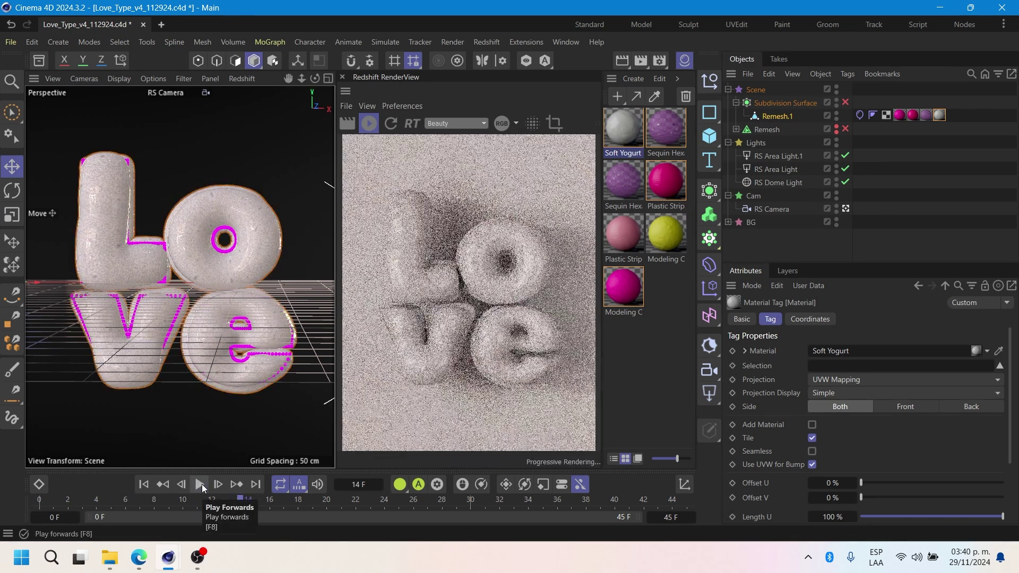
Step: Set the Soft Yogurt material's Color to pink, hue 342°, saturation 52%, value 96%, and close its editor
double_click(619, 129)
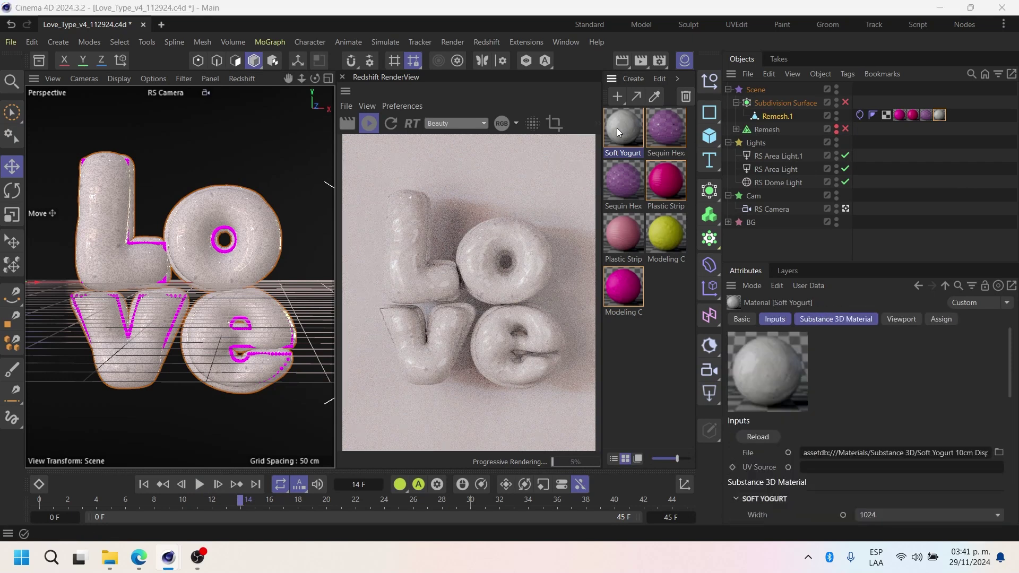
left_click(308, 215)
left_click_drag(417, 338, 423, 337)
left_click_drag(327, 352, 417, 339)
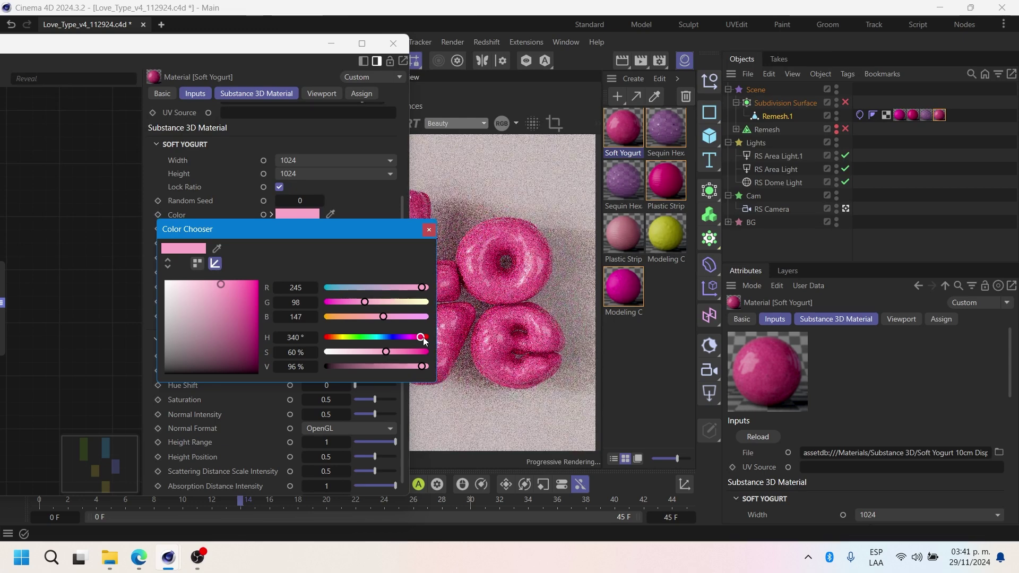
left_click_drag(371, 352, 377, 351)
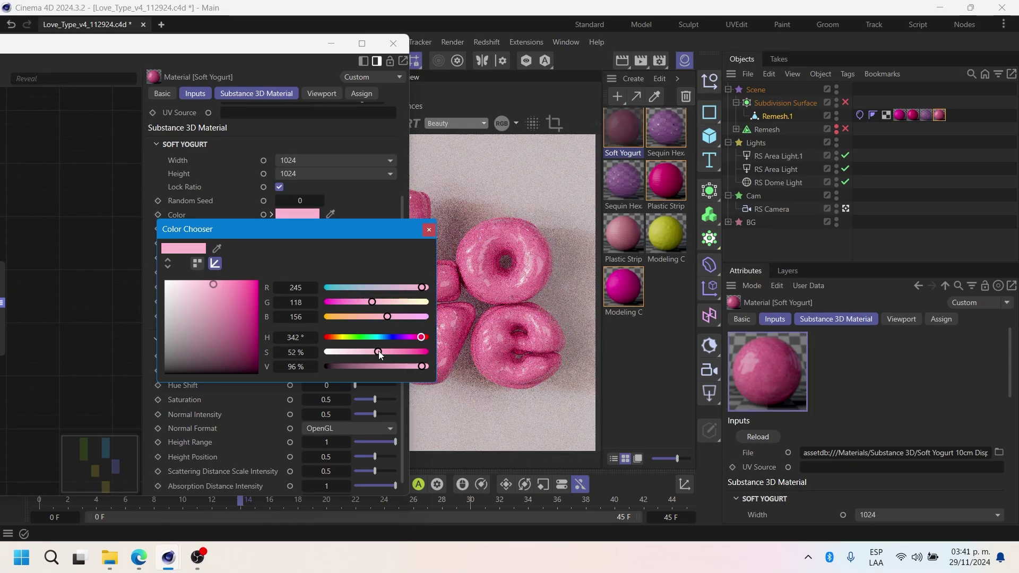
left_click(429, 229)
left_click(393, 43)
Step: Play the inflation simulation with the pink yogurt material and rewind to frame 0
left_click(199, 485)
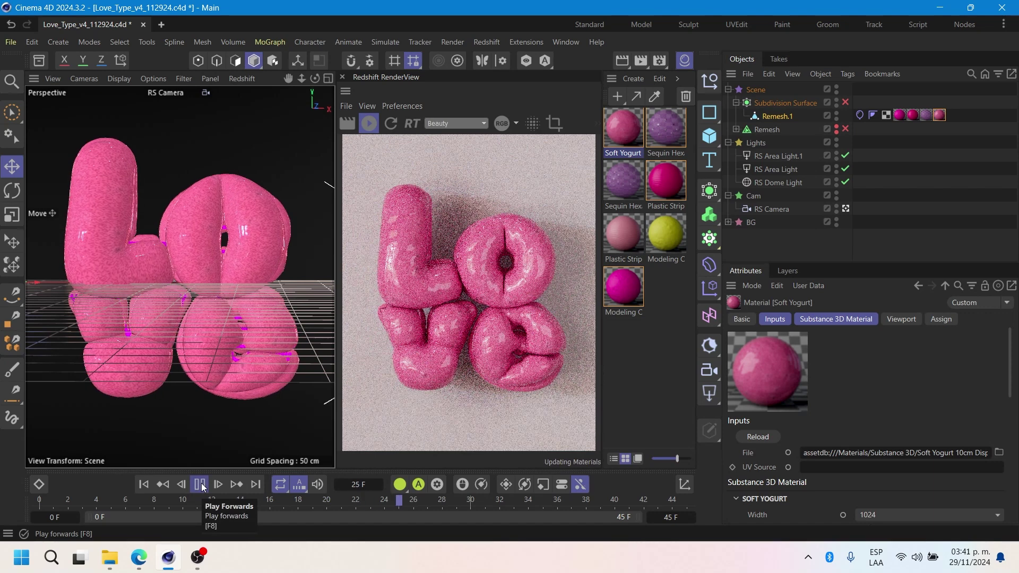
left_click(201, 485)
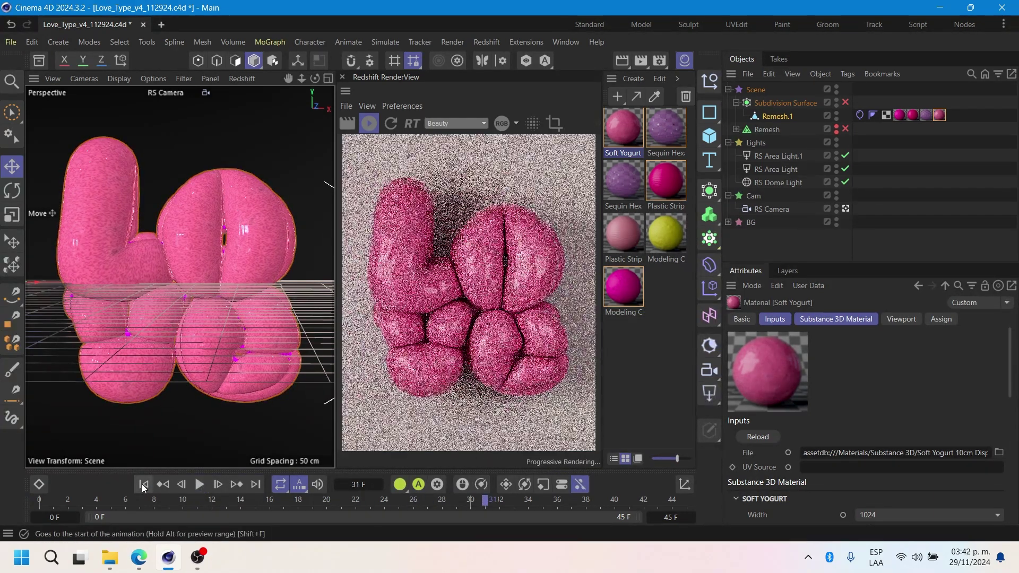
left_click(143, 485)
Step: Set the Soft Yogurt material's Color to a warmer pink, hue 346°, saturation 58%, value 100%, and close its editor
double_click(624, 129)
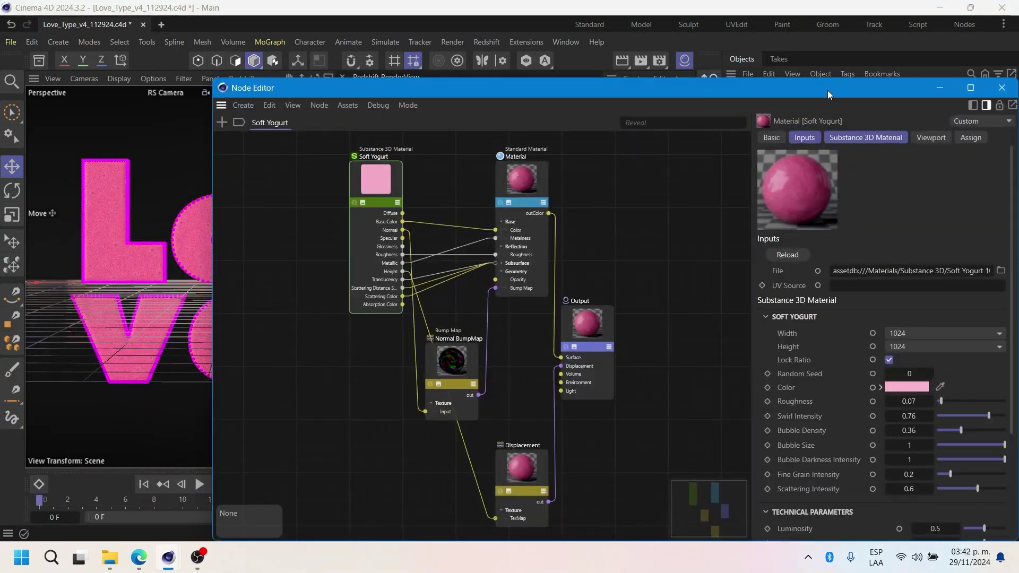
left_click_drag(829, 91, 153, 108)
left_click(235, 405)
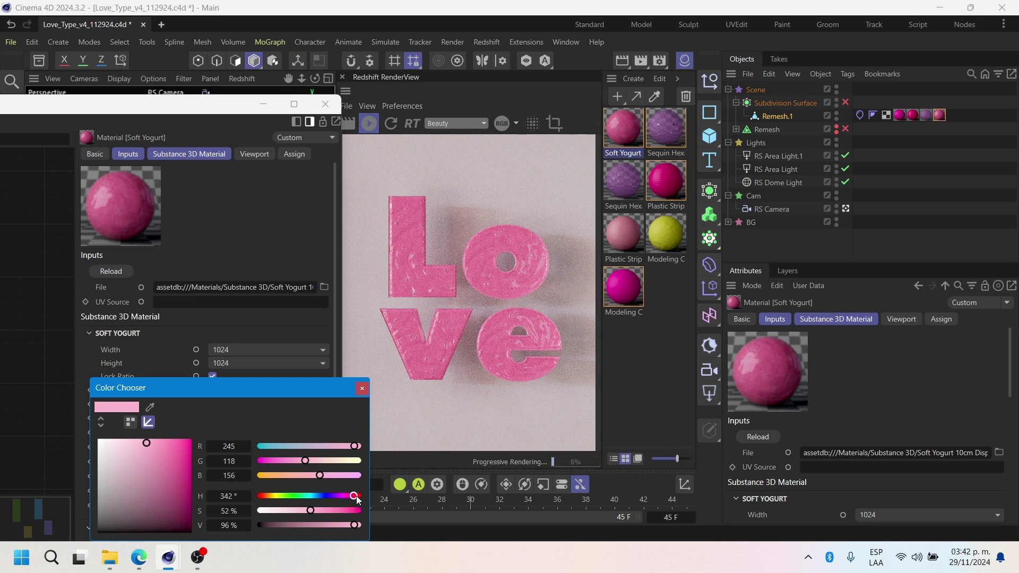
left_click_drag(311, 511, 373, 528)
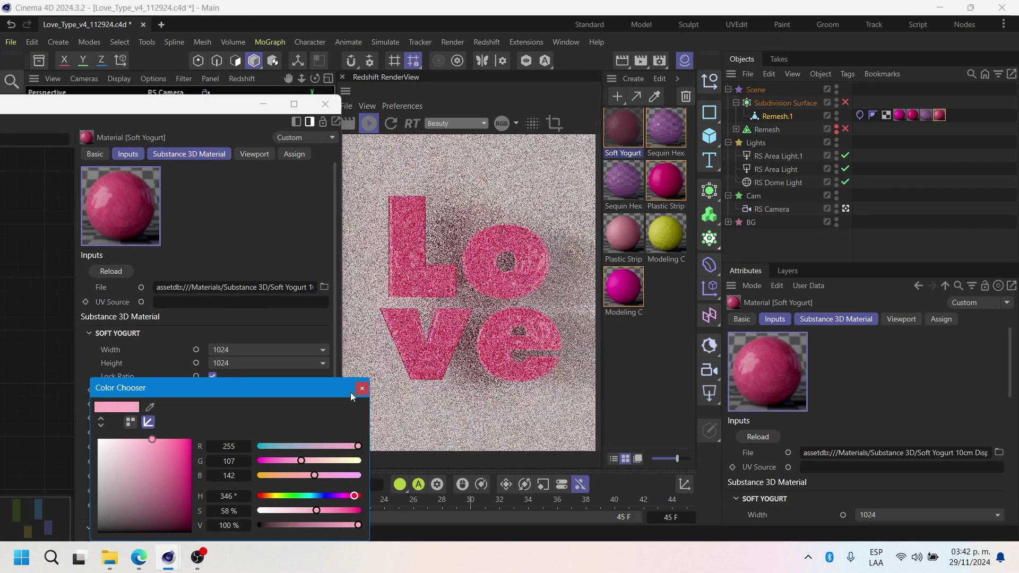
left_click(362, 388)
left_click(326, 104)
Step: Preview the inflation with the adjusted pink yogurt color, rewind to frame 0 and save the project
left_click(199, 484)
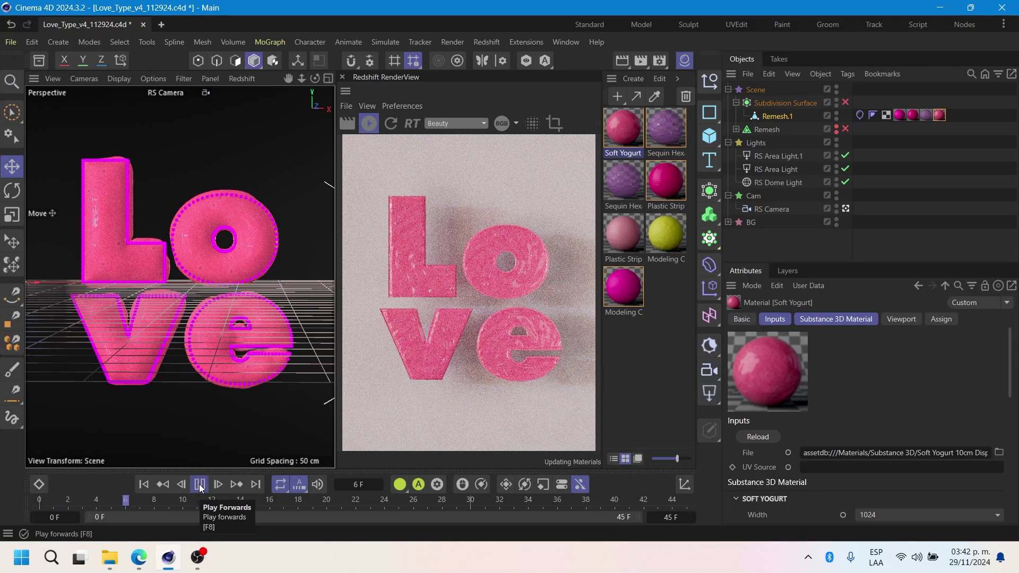
left_click(200, 484)
left_click(199, 484)
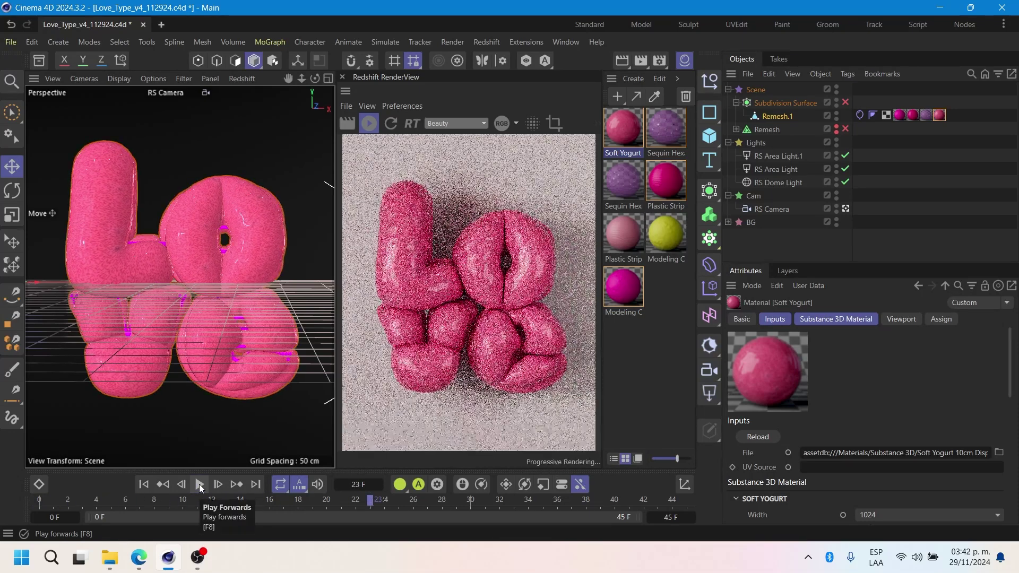
left_click(200, 485)
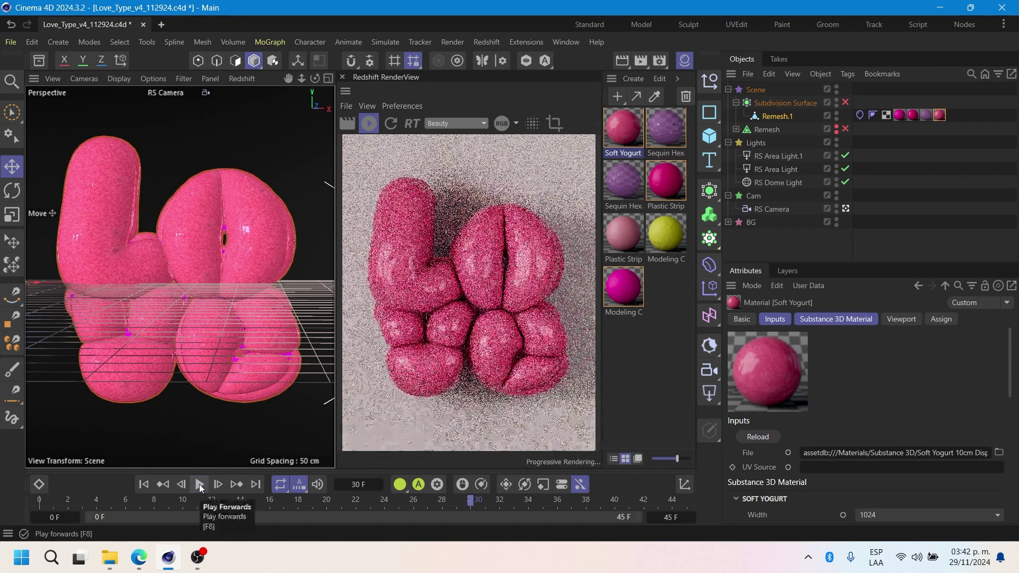
left_click(144, 484)
left_click(11, 42)
left_click(43, 207)
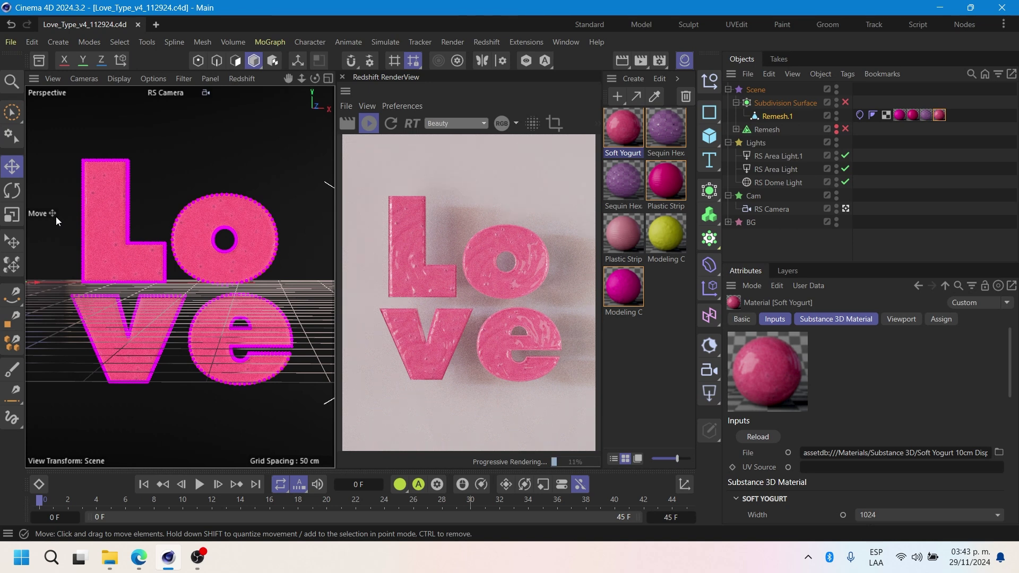
Step: Load brown_photostudio_02_4k.exr as the RS Dome Light's texture and play the lettering's inflation to frame 9
left_click(777, 183)
left_click(999, 464)
double_click(267, 201)
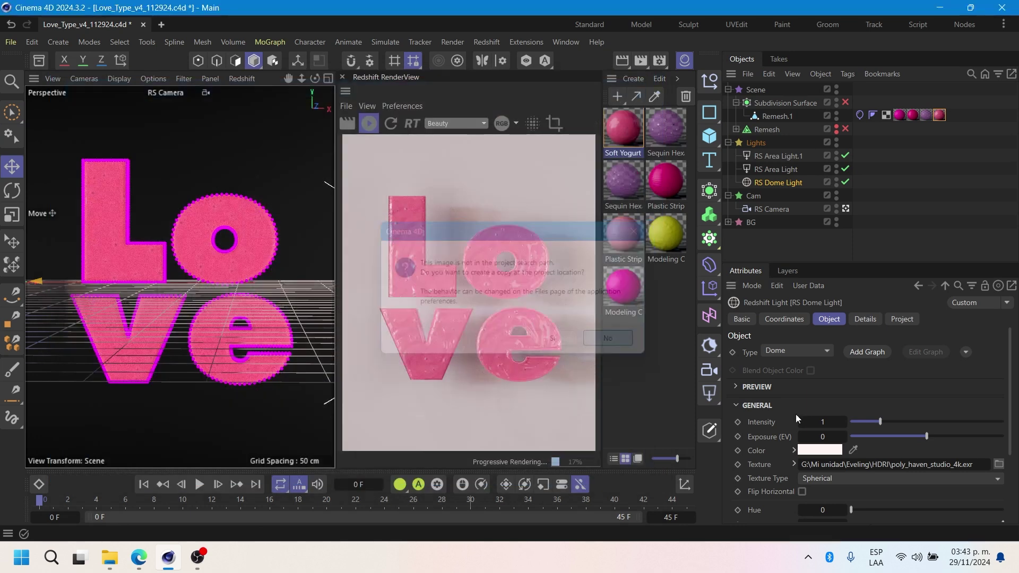
left_click(202, 486)
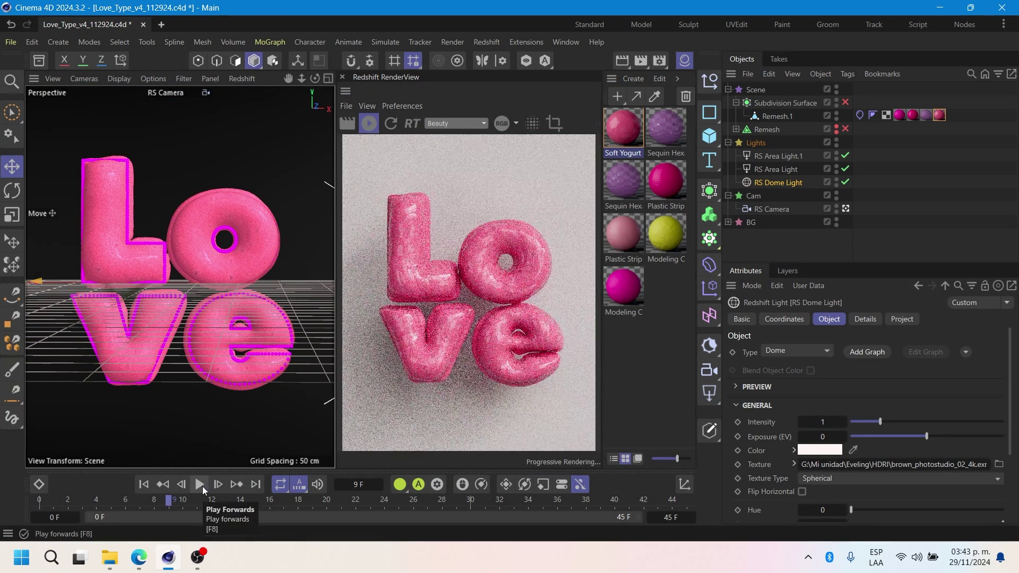
Step: Switch the RS Dome Light's texture to poly_haven_studio_4k.exr
left_click(999, 465)
left_click(340, 282)
double_click(340, 282)
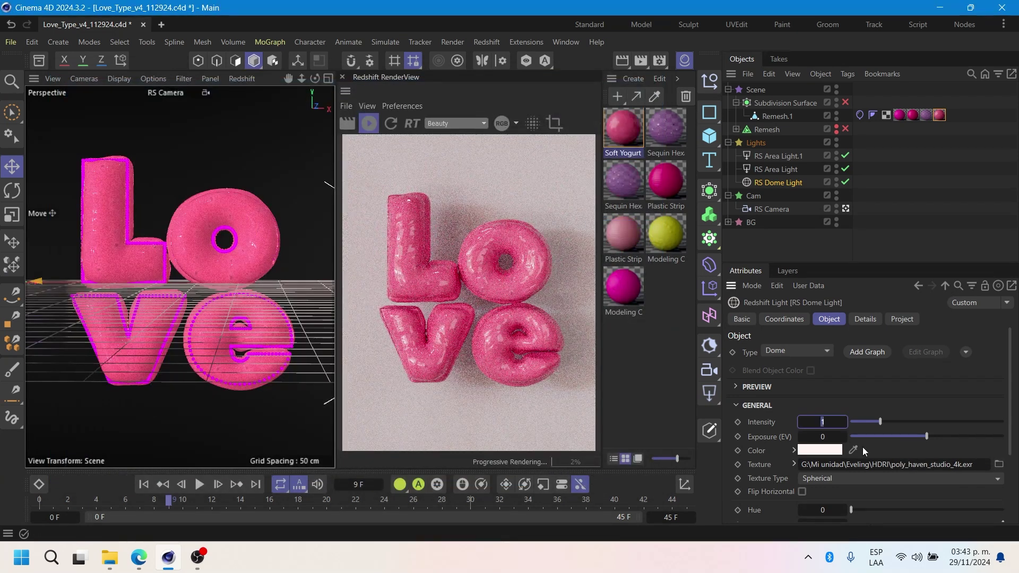
Step: Set the RS Dome Light's intensity to 1.3
type("1.3")
key("Return")
left_click_drag(837, 423, 823, 423)
Step: Tint the RS Area Light a pale warm cream and set its intensity to 6
left_click(763, 167)
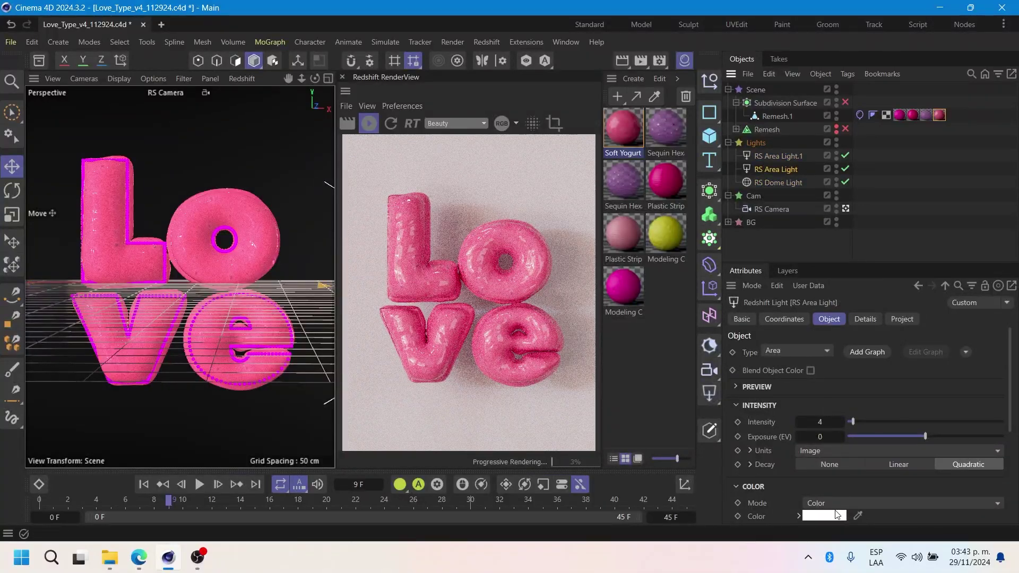
left_click(837, 514)
left_click(860, 496)
mouse_move(872, 510)
left_mouse_down()
mouse_move(918, 509)
mouse_move(871, 520)
left_mouse_up()
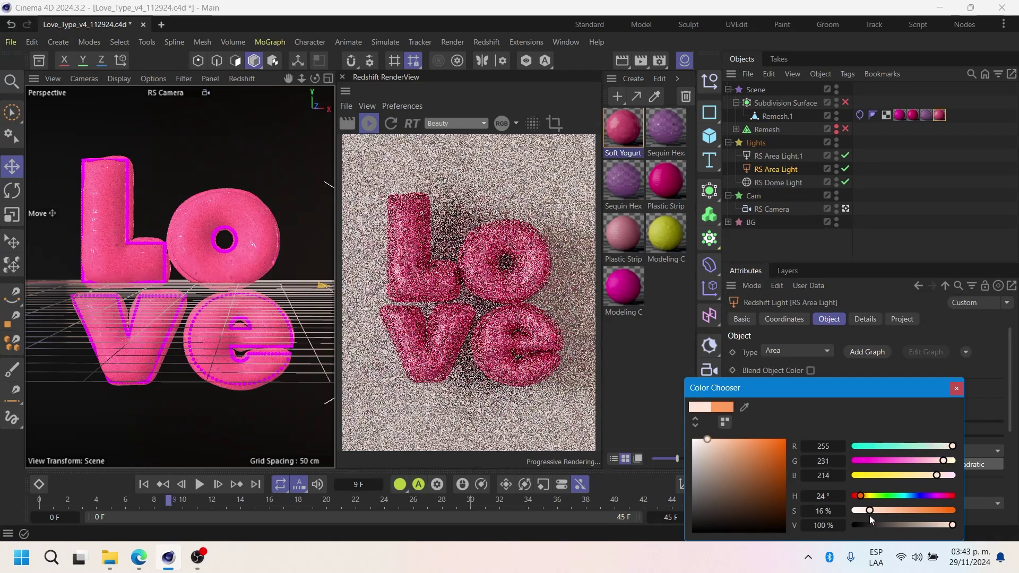
left_click(865, 495)
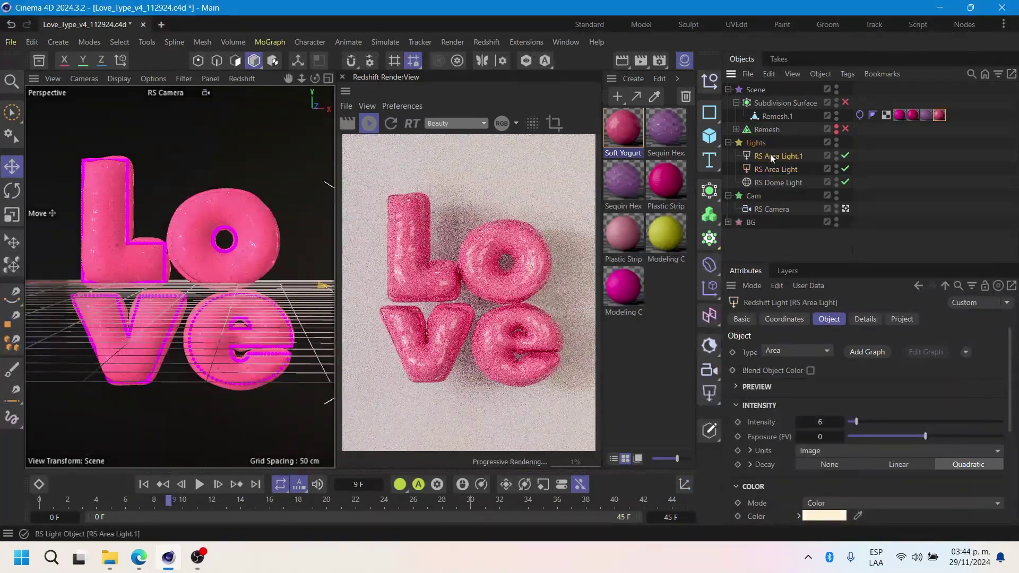
Step: Set the RS Area Light.1 color to a pale warm white, hue 35°, saturation 9%, value 100%
left_click(826, 520)
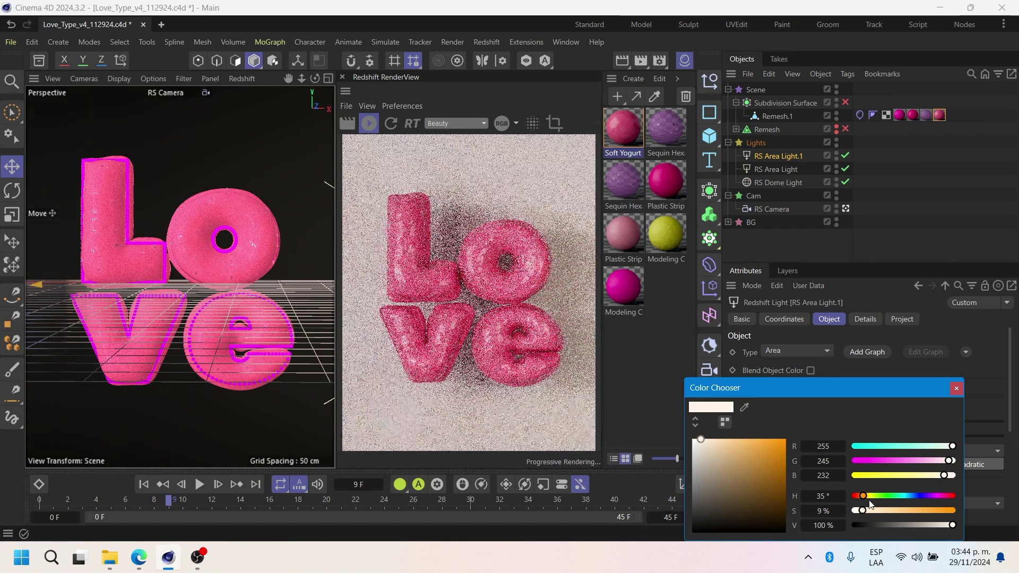
left_click(956, 389)
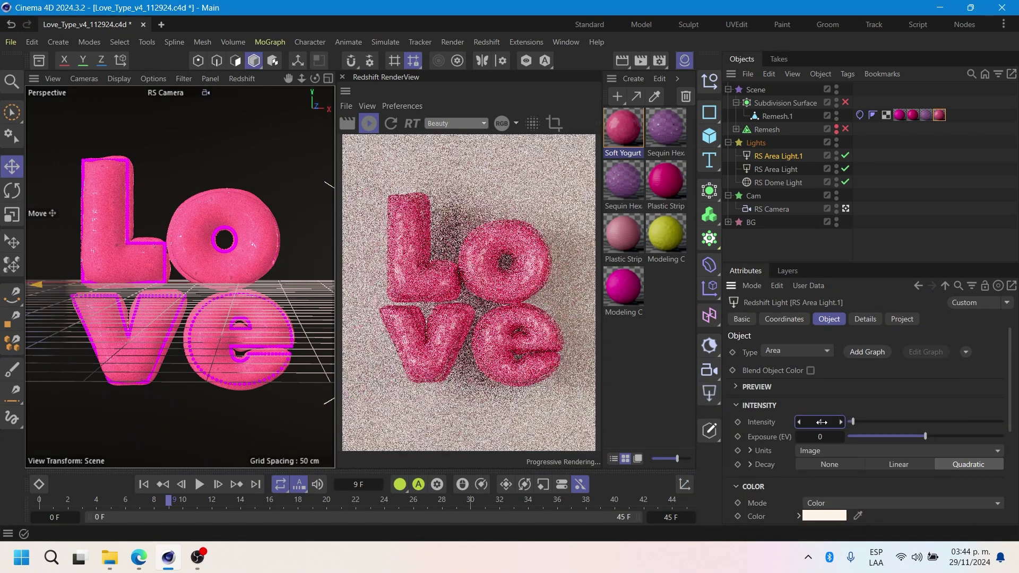
Step: Save the scene with the adjusted RS Area Light.1 and RS Dome Light
left_click(767, 183)
left_click(771, 157)
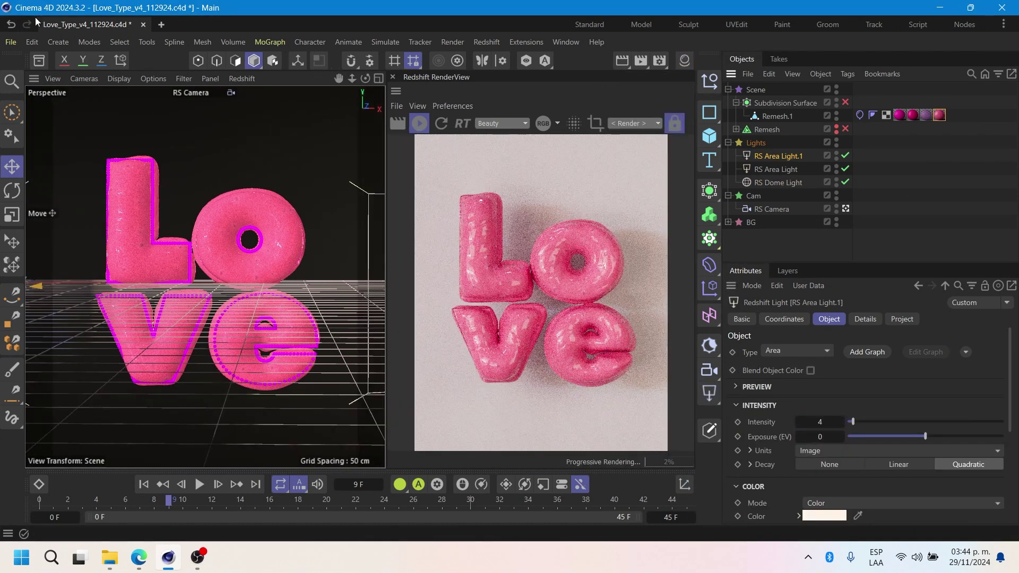
left_click(10, 42)
left_click(32, 205)
Step: Apply the Plaster Fine 001 White 440cm material from the Asset Browser to the Plane under the BG null
left_click(729, 222)
left_click(762, 235)
left_click(685, 60)
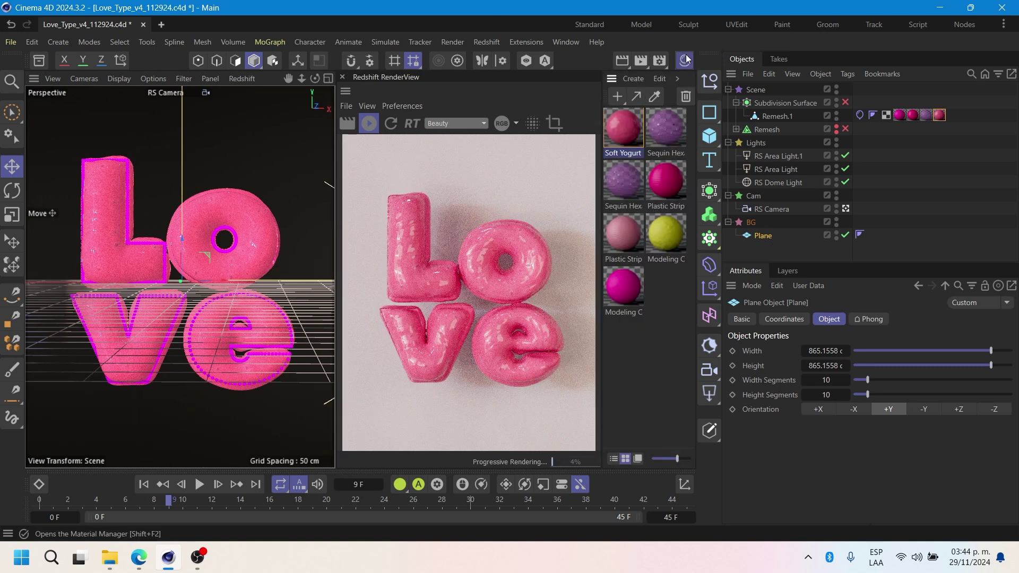
left_click(38, 62)
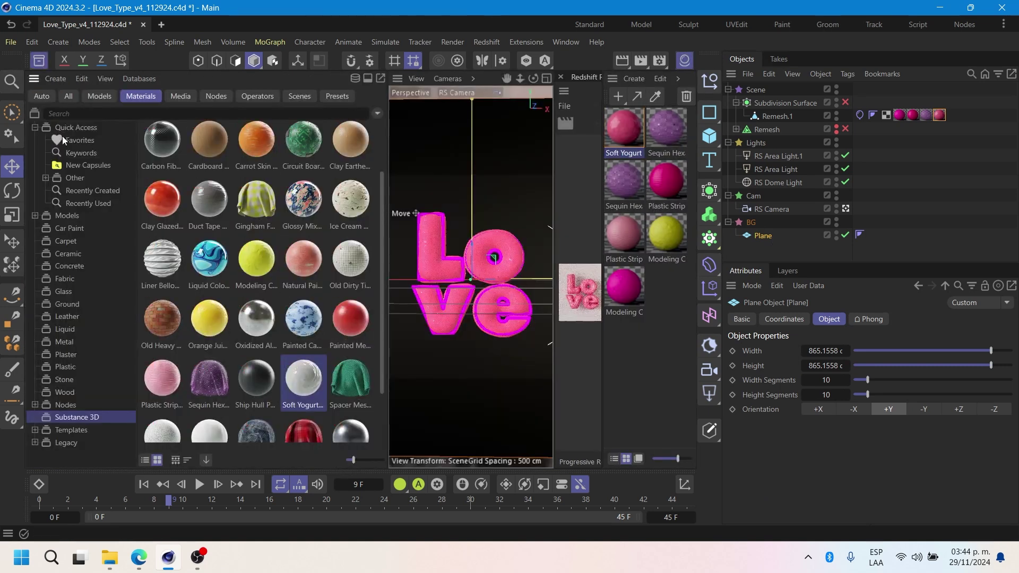
left_click(66, 276)
left_click(65, 355)
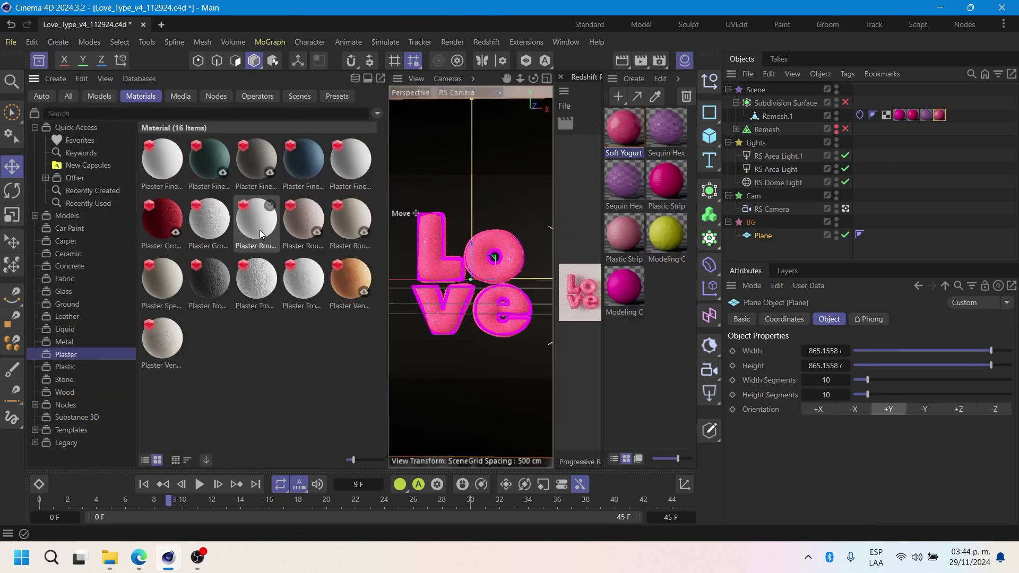
double_click(173, 166)
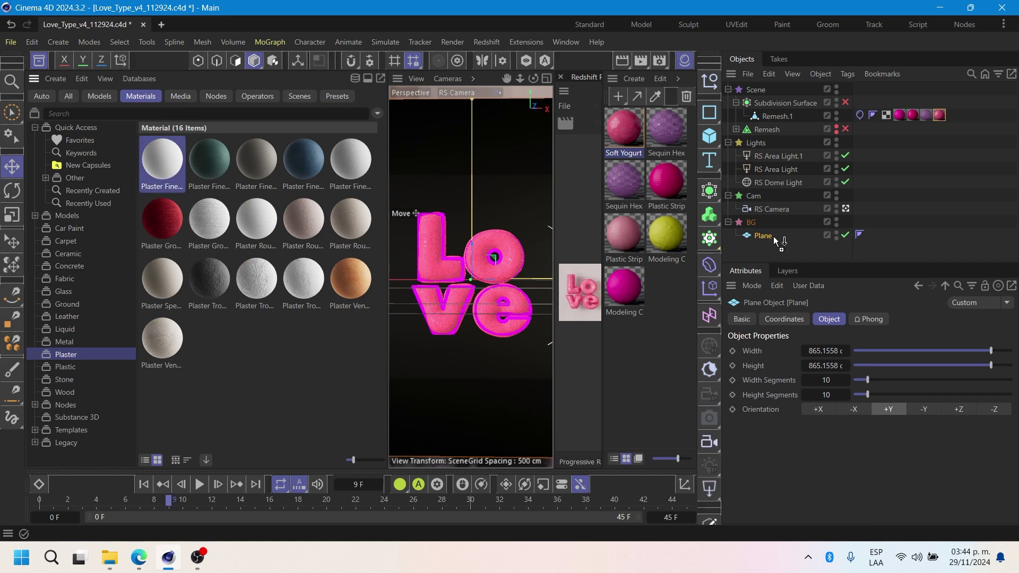
key("shift+F8")
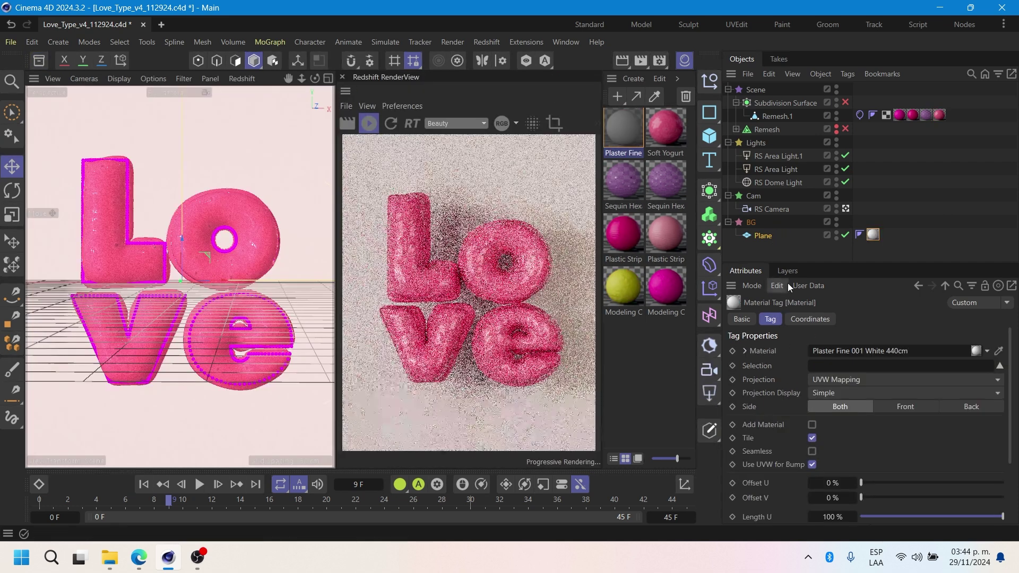
Step: Set the plaster material's base color to hue 0°, saturation 5%, value 95%
double_click(627, 136)
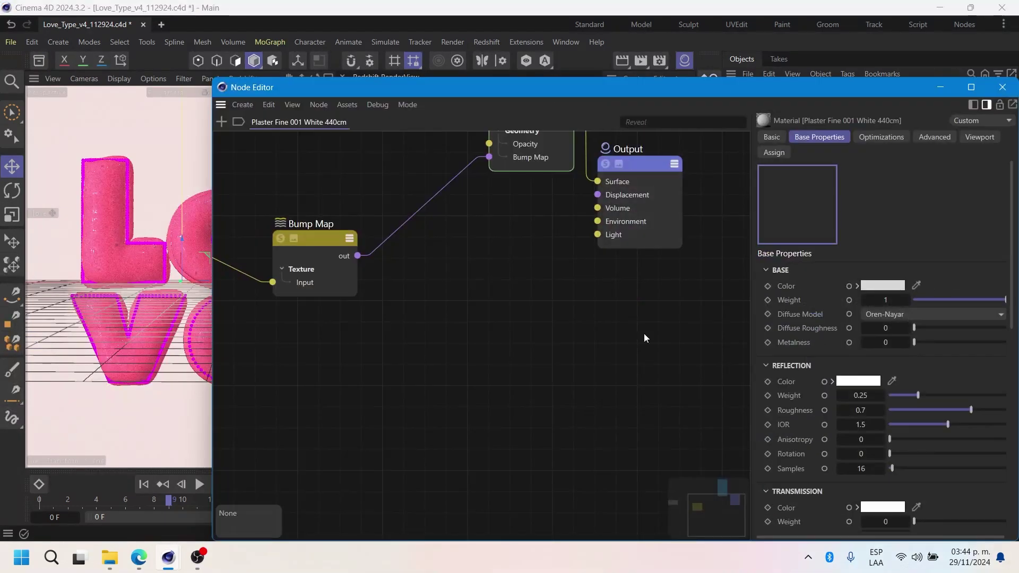
left_click(888, 287)
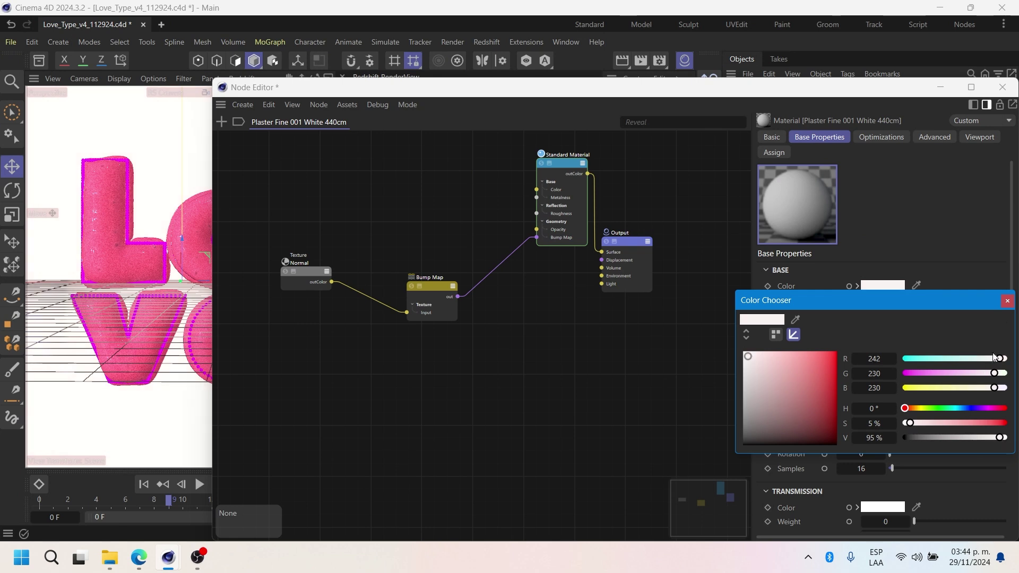
left_click(1007, 301)
left_click(1002, 87)
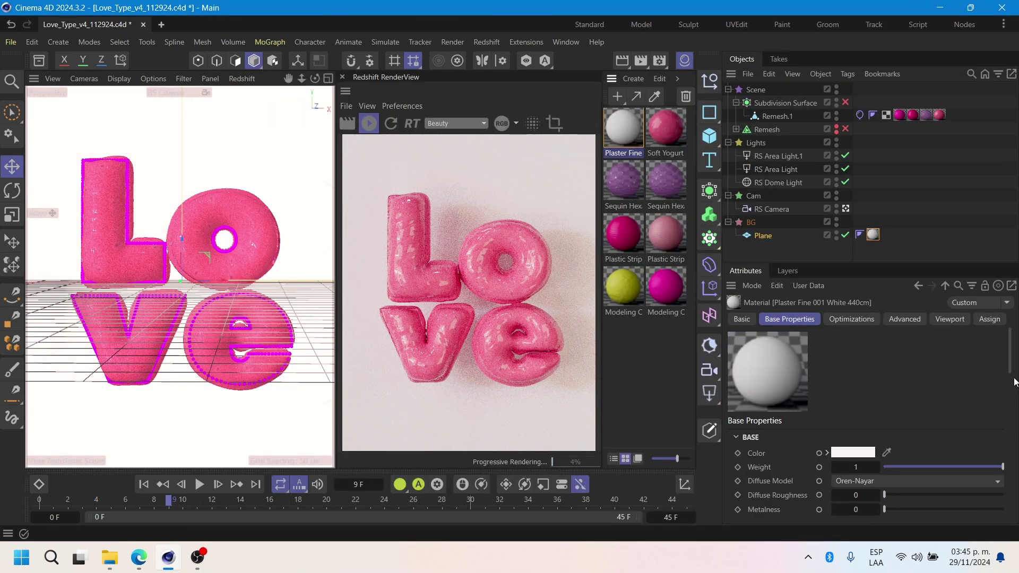
Step: Play the balloon simulation to check how the letters inflate, and return to frame 0
left_click(200, 485)
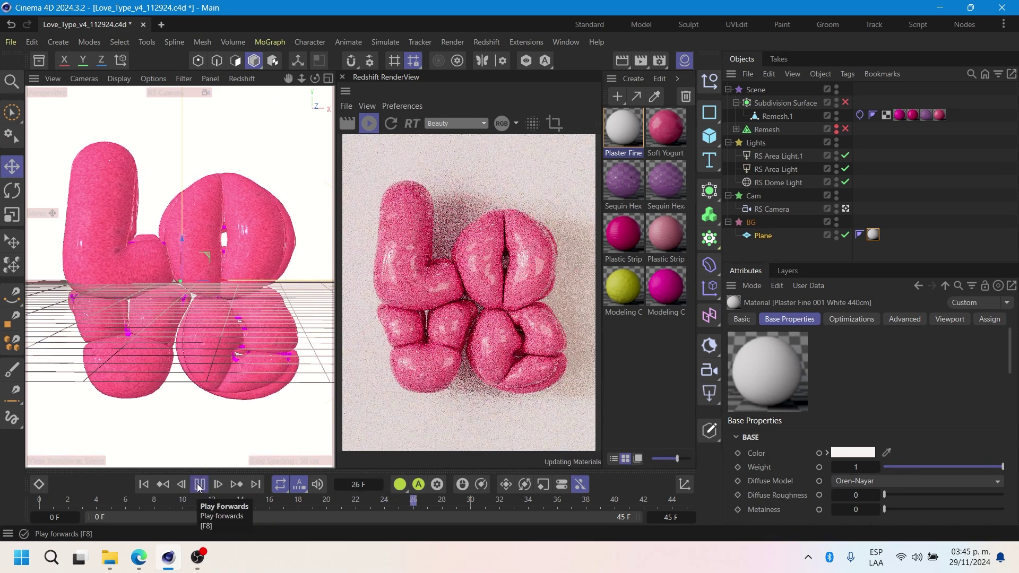
left_click(200, 484)
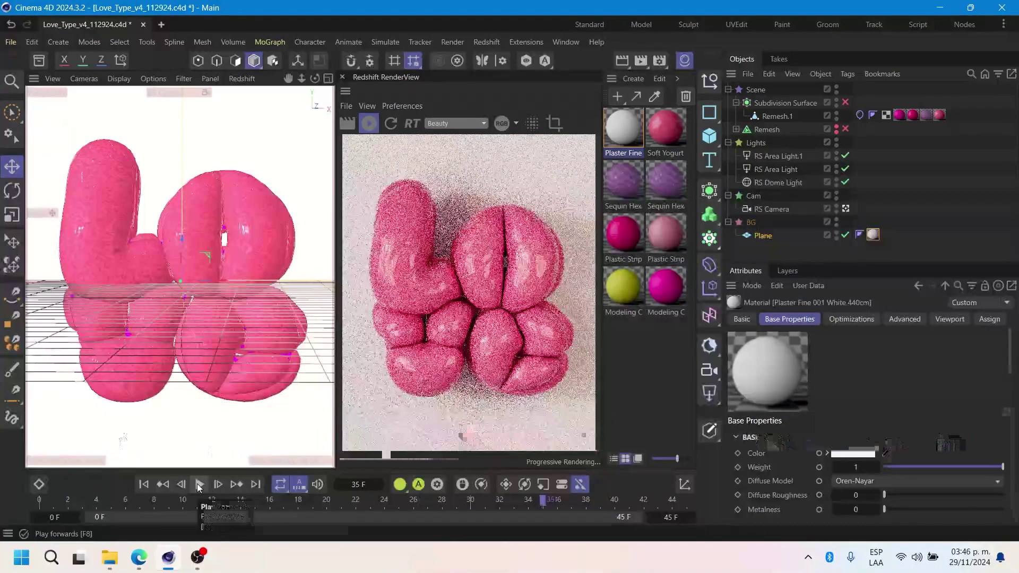
left_click(143, 485)
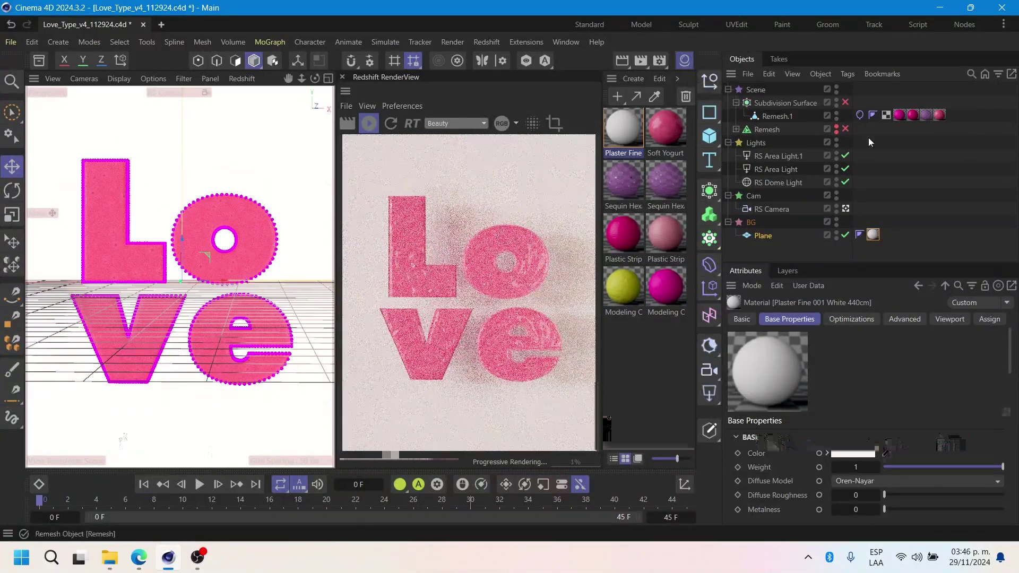
Step: Enable the Subdivision Surface on the letters and save the scene
left_click(846, 102)
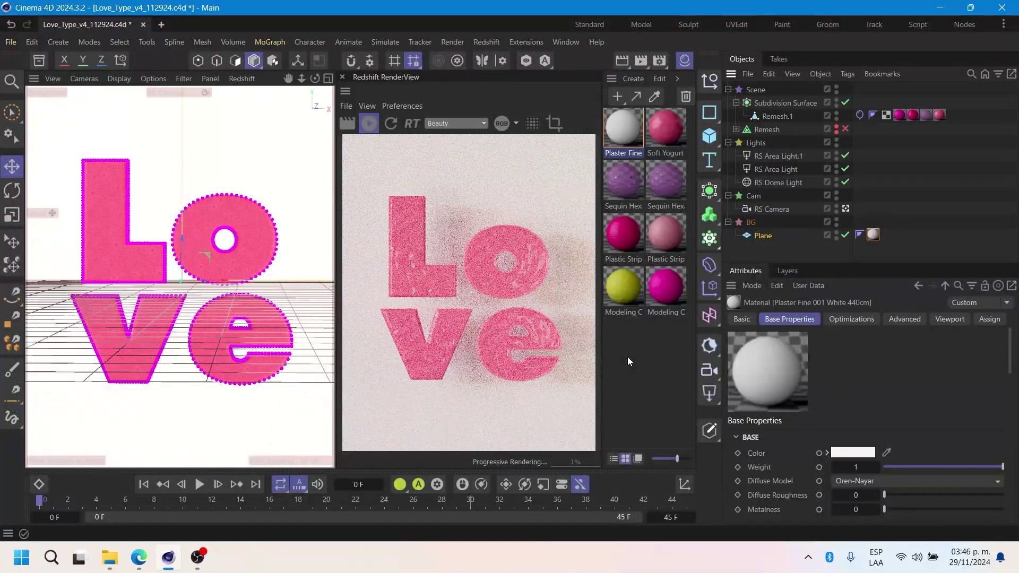
left_click(11, 42)
left_click(24, 202)
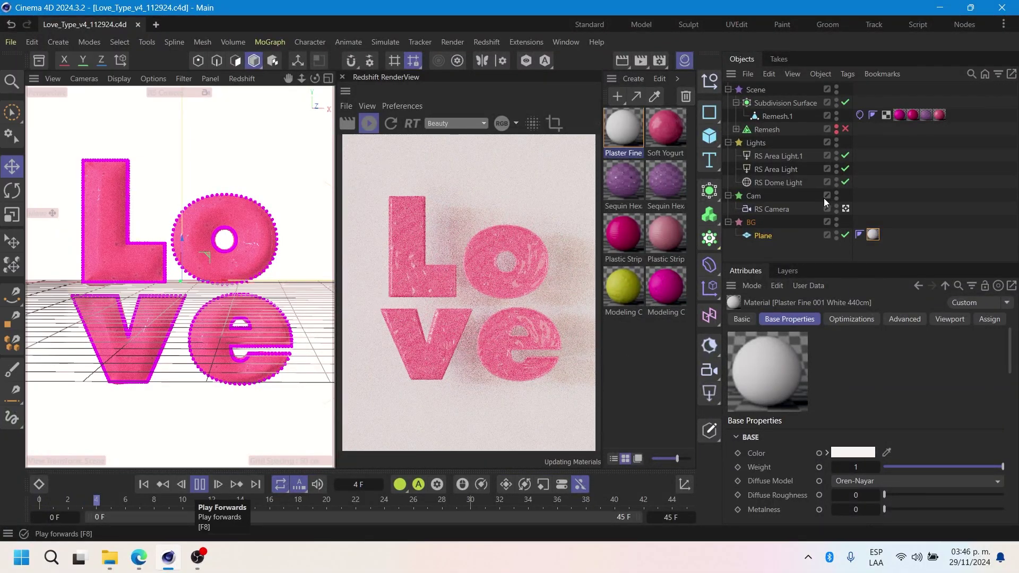
Step: Disable the Subdivision Surface and replay the balloon inflation to judge the letters' motion
left_click(845, 103)
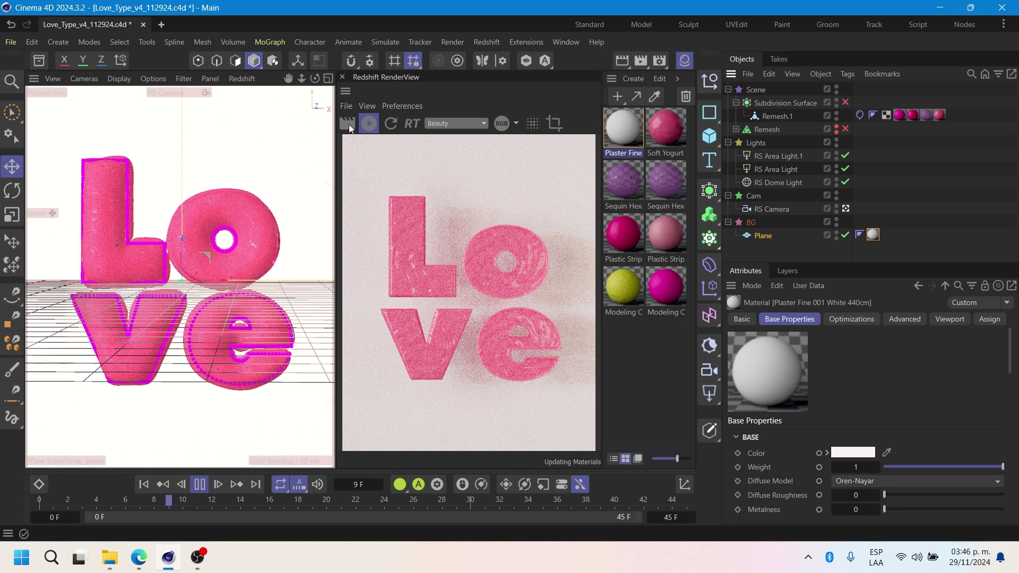
left_click(200, 485)
left_click(847, 102)
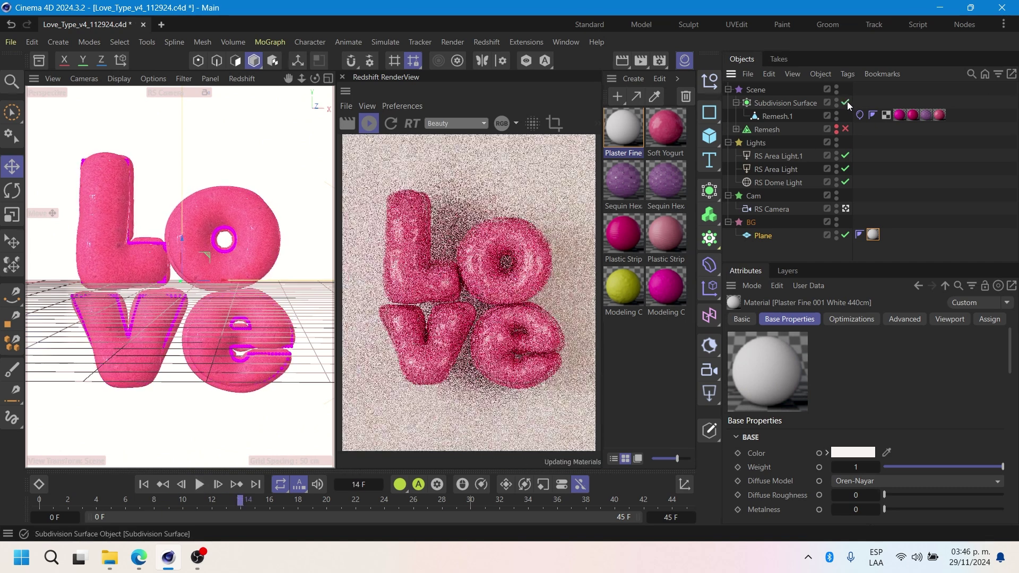
left_click(199, 485)
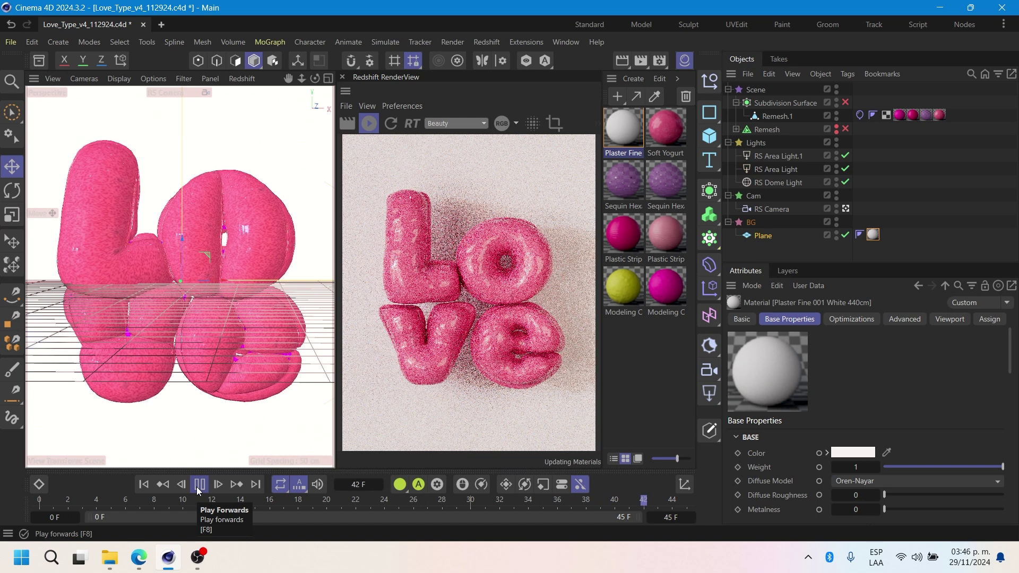
left_click(197, 487)
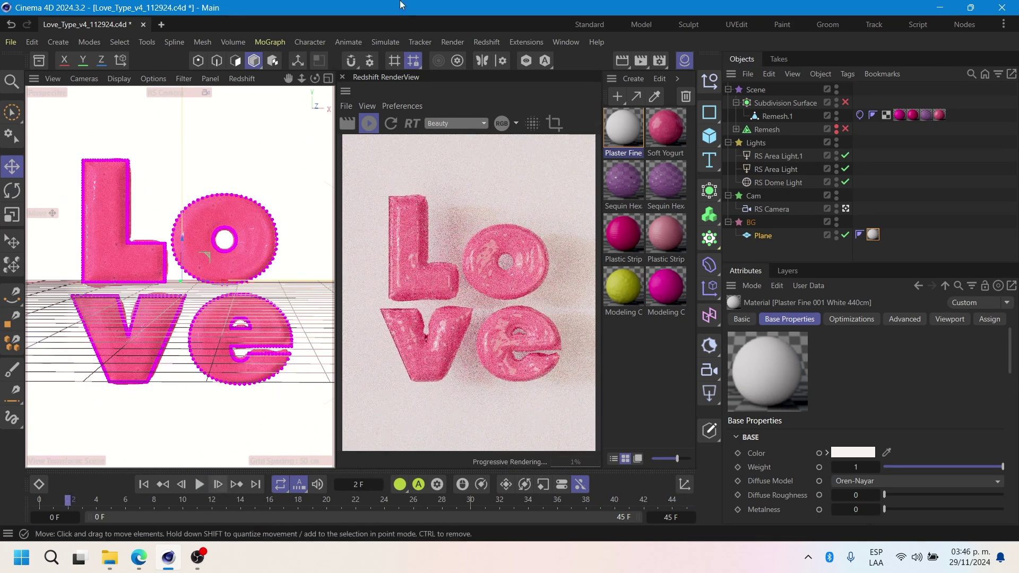
Step: Set the timeline's end frame to 44, replay the balloon simulation, and return to frame 0
left_click(195, 487)
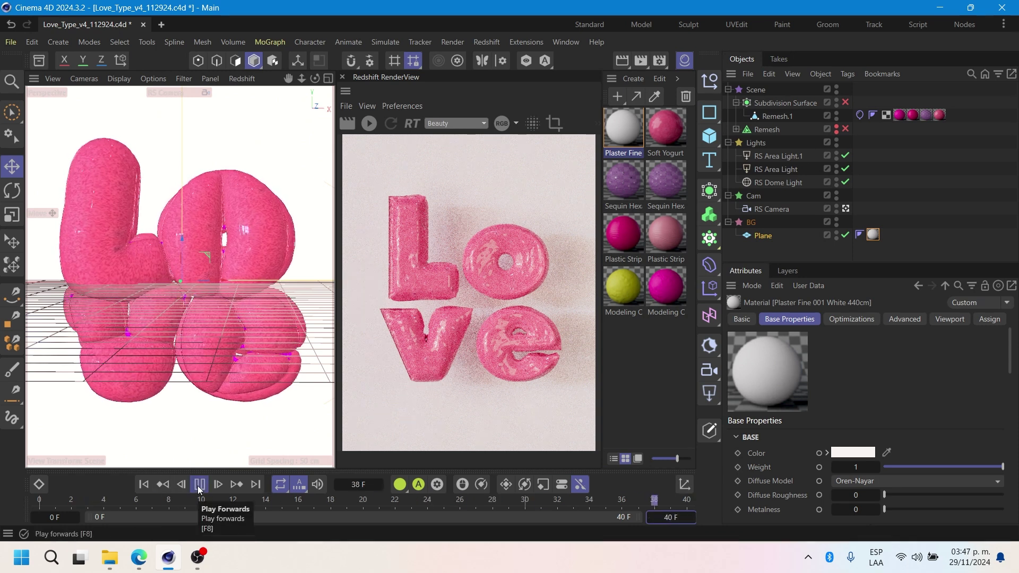
left_click(199, 485)
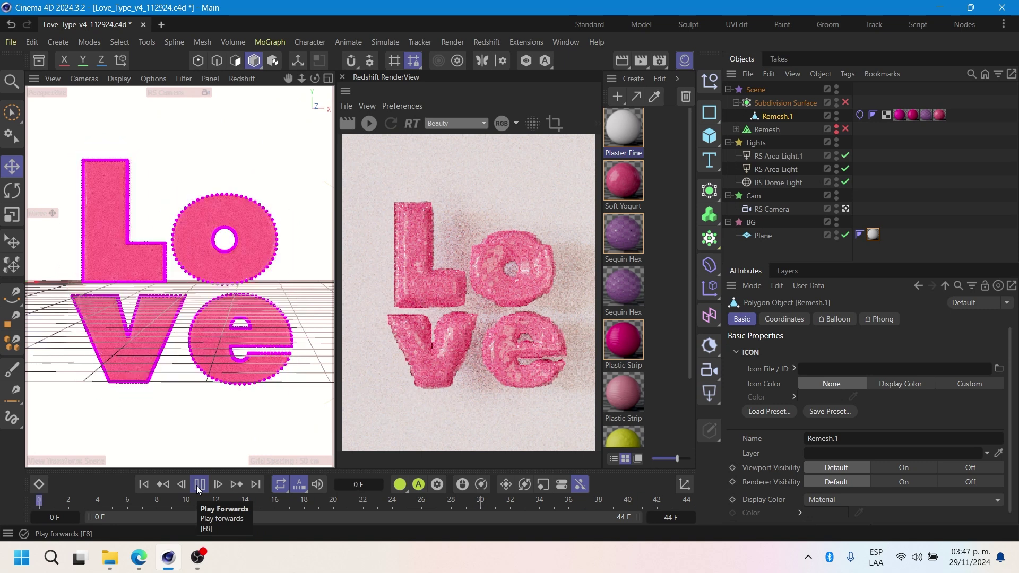
left_click(199, 486)
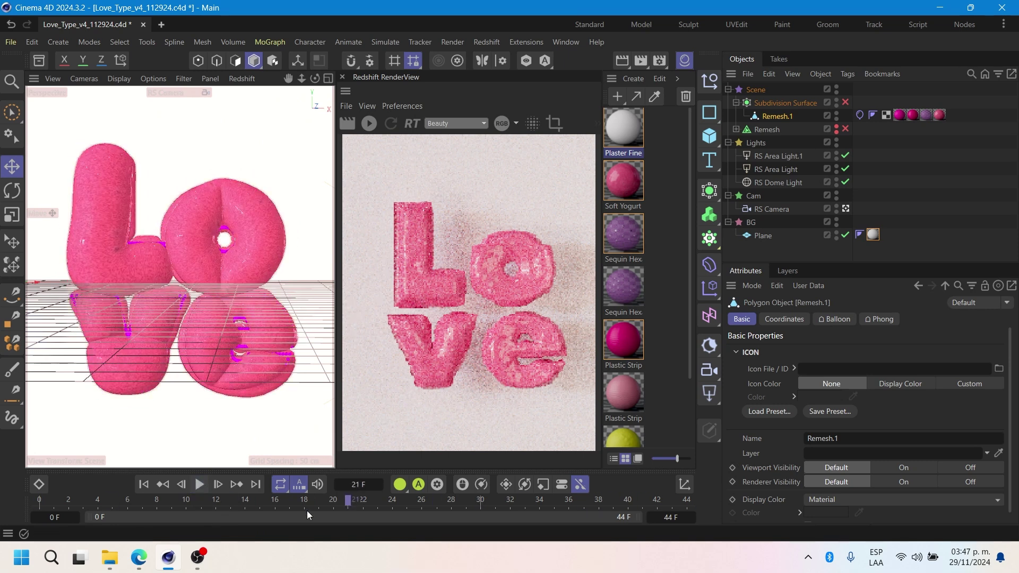
key("shift+f")
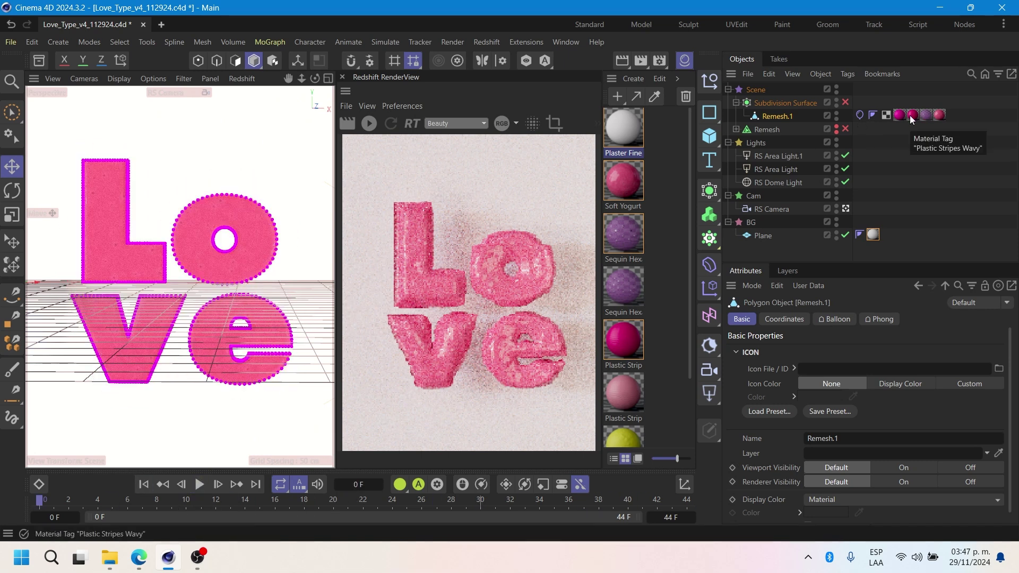
Step: Delete the three unused material tags from Remesh.1, keeping only the Soft Yogurt tag
left_click(900, 115)
key("Delete")
key("Delete")
key("Delete")
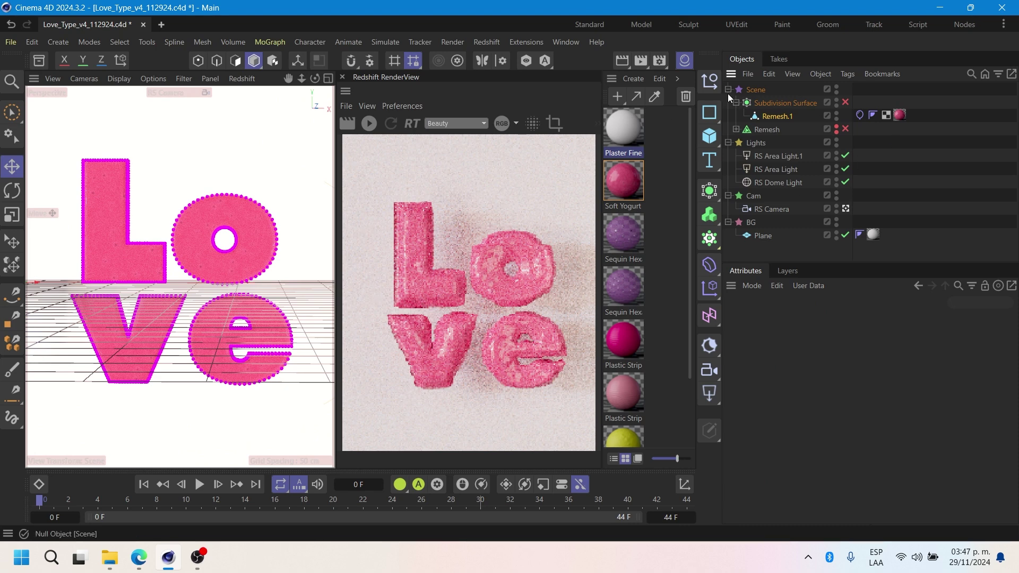
Step: Hide the materials, start the Redshift live render, and preview the balloon simulation before rewinding to frame 0
left_click(684, 62)
left_click(420, 123)
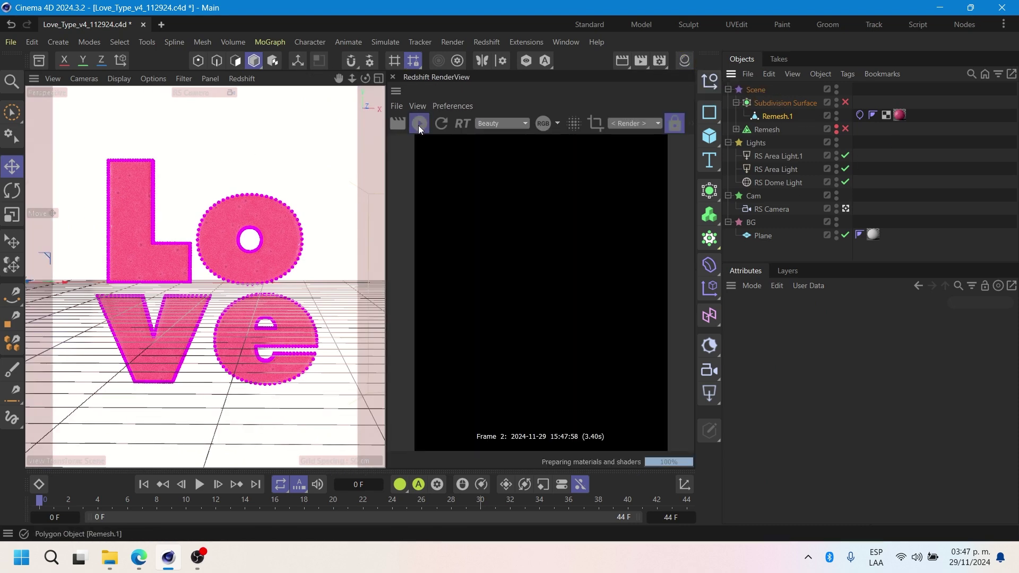
left_click(200, 484)
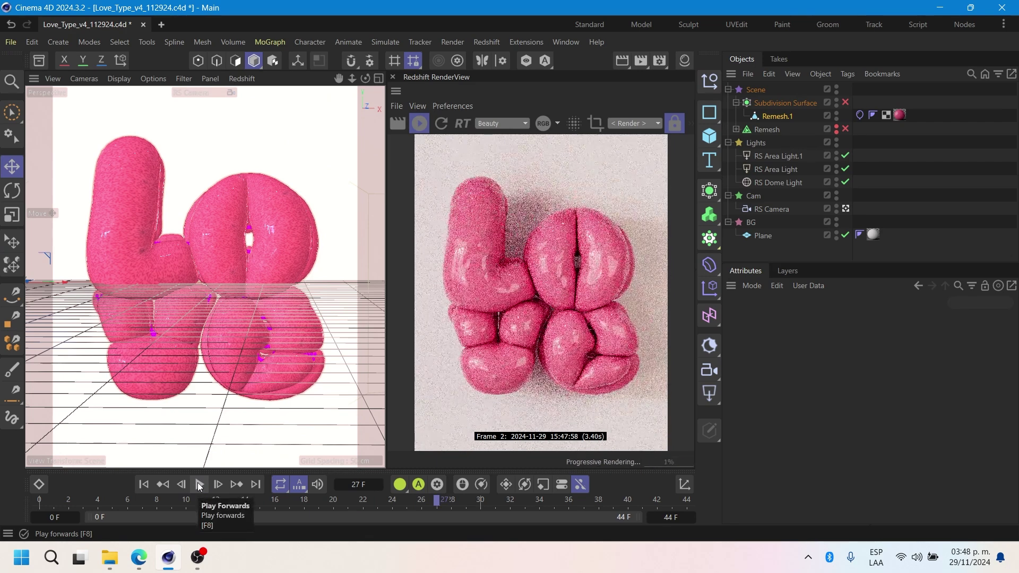
left_click(199, 484)
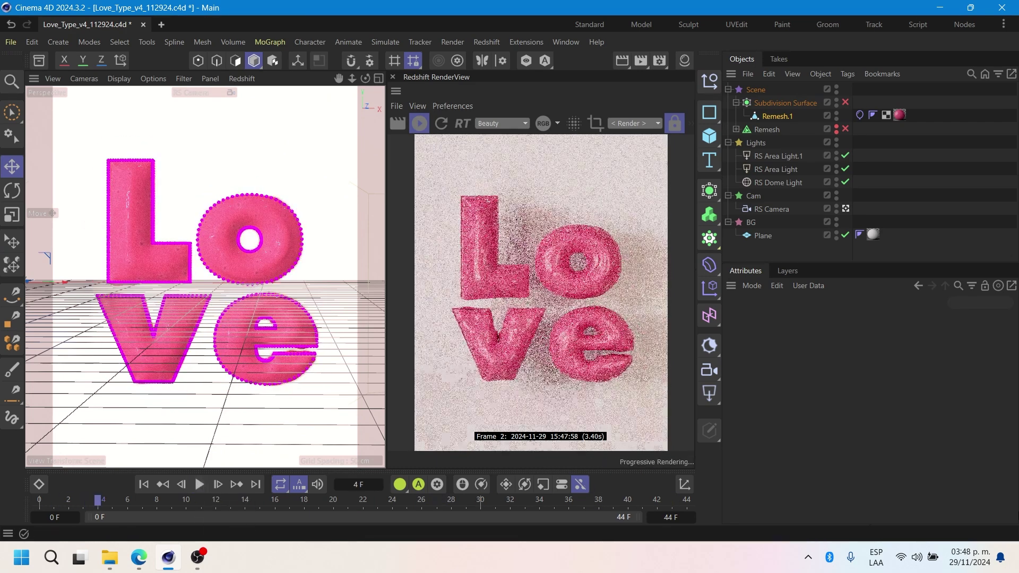
left_click(137, 487)
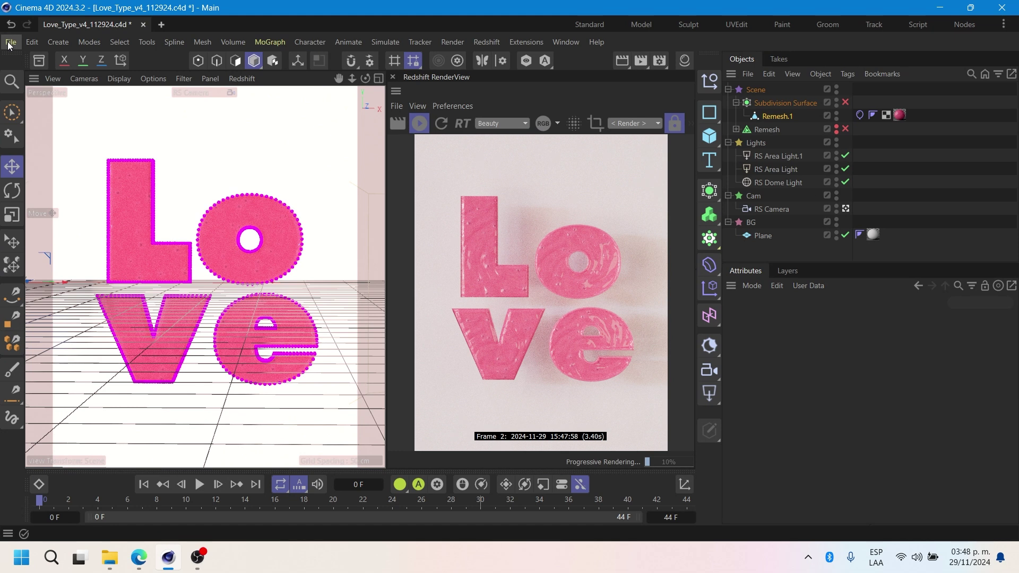
Step: Delete the disabled Remesh object from the Scene null and save the scene
left_click(769, 132)
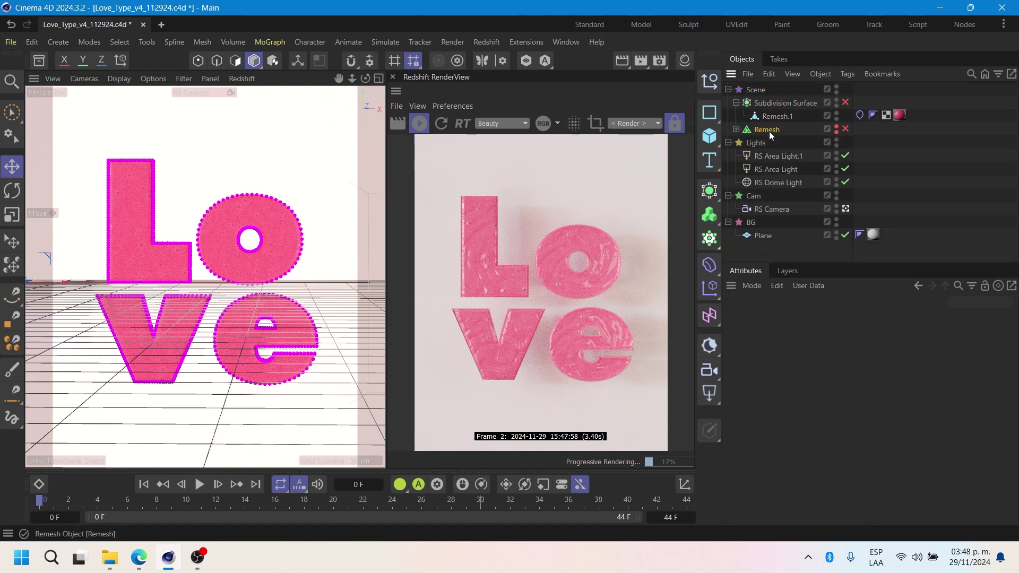
key("Delete")
left_click(10, 42)
left_click(52, 209)
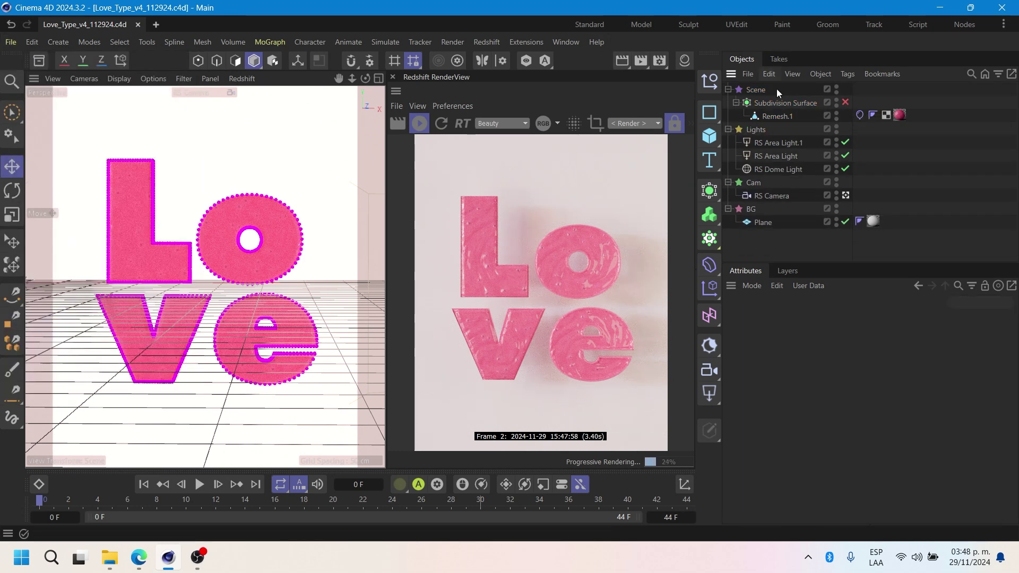
Step: Enable the Subdivision Surface and cache the whole scene from the Balloon cloth tag on Remesh.1
left_click(846, 103)
left_click(860, 116)
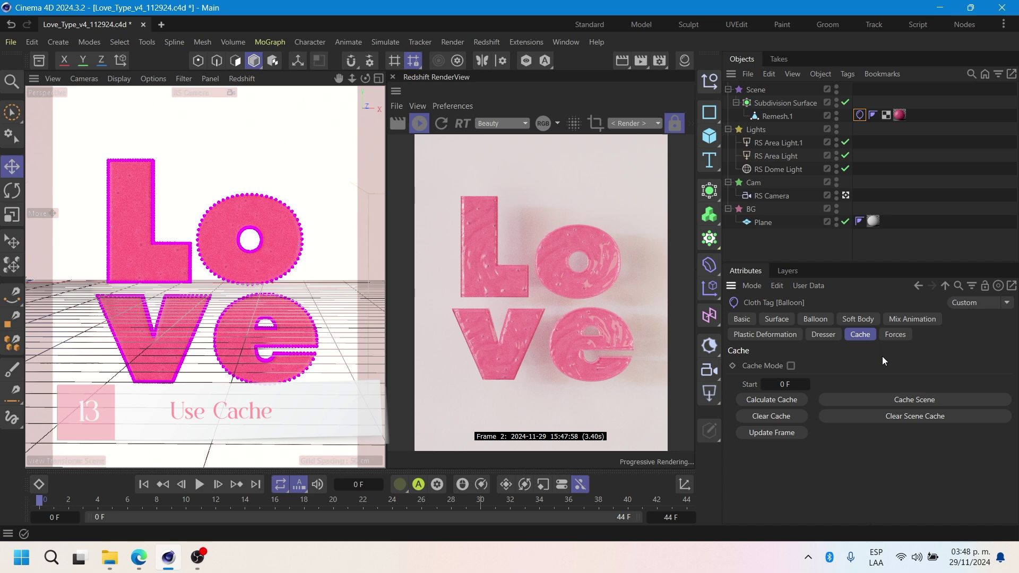
left_click(914, 400)
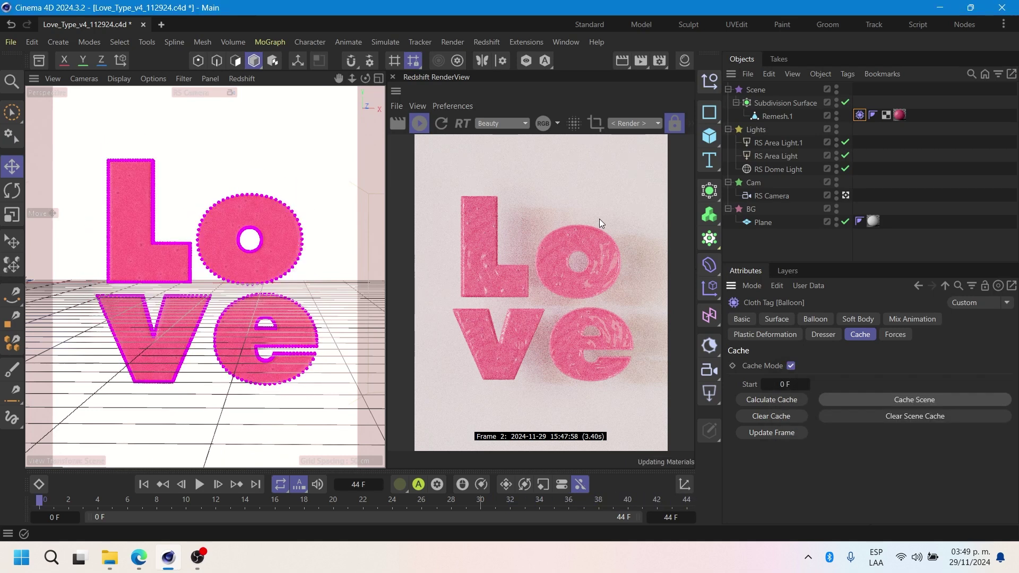
Step: Play back the cached balloon simulation to check the letters' inflation in the viewport
left_click(202, 486)
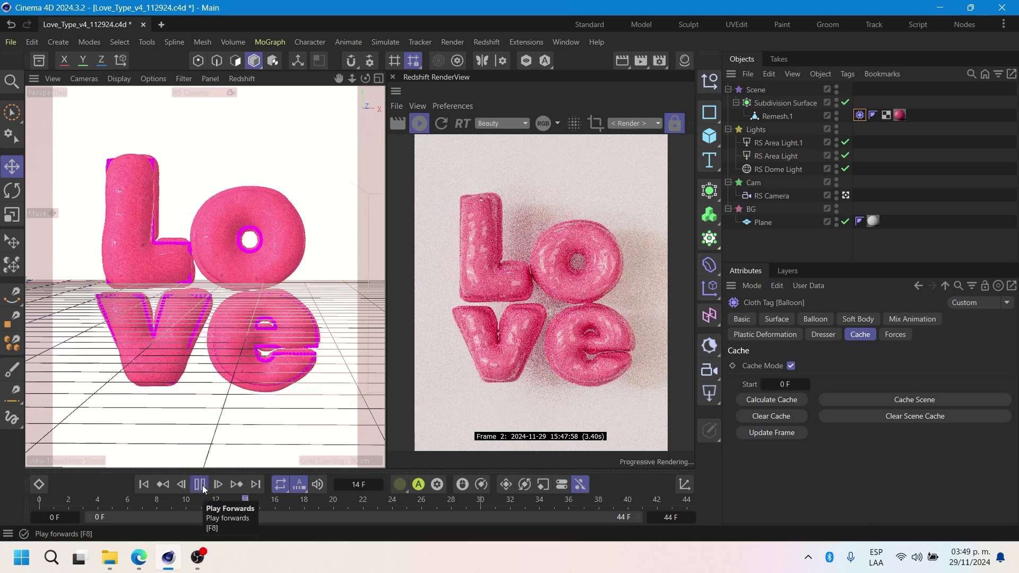
left_click(202, 485)
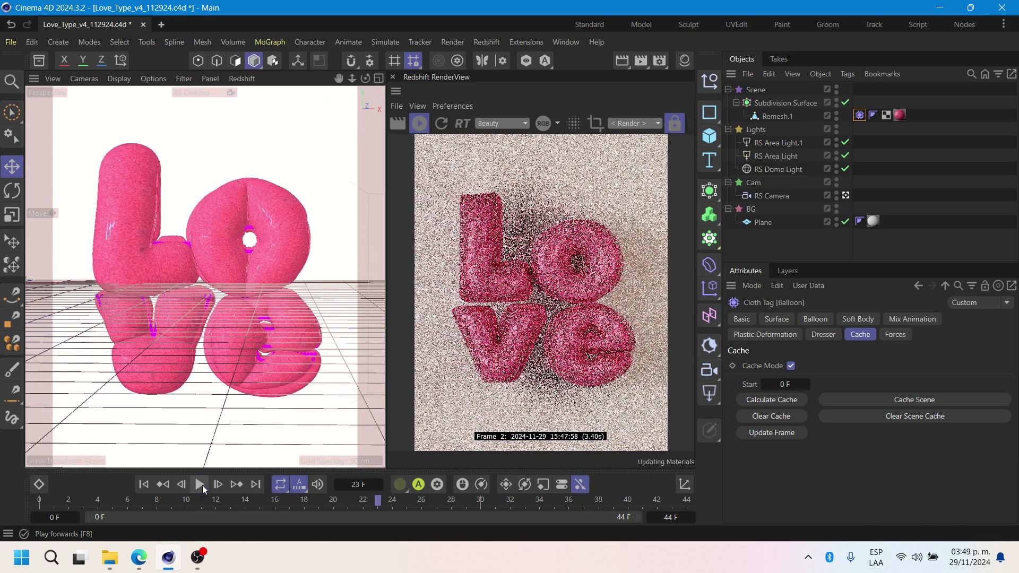
left_click(203, 486)
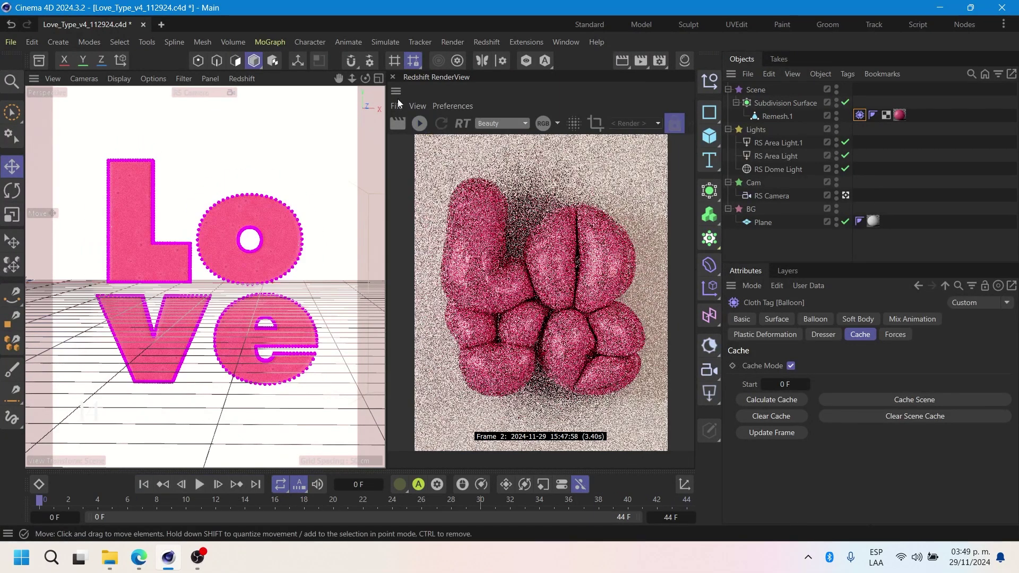
Step: In the render settings, set the regular image's save format to PNG
key("ctrl+b")
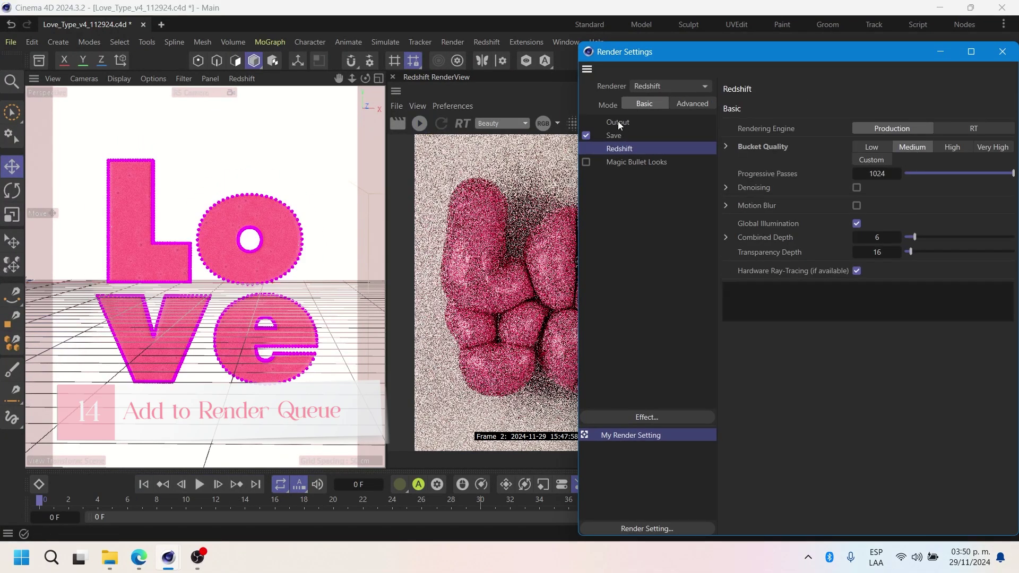
left_click(619, 123)
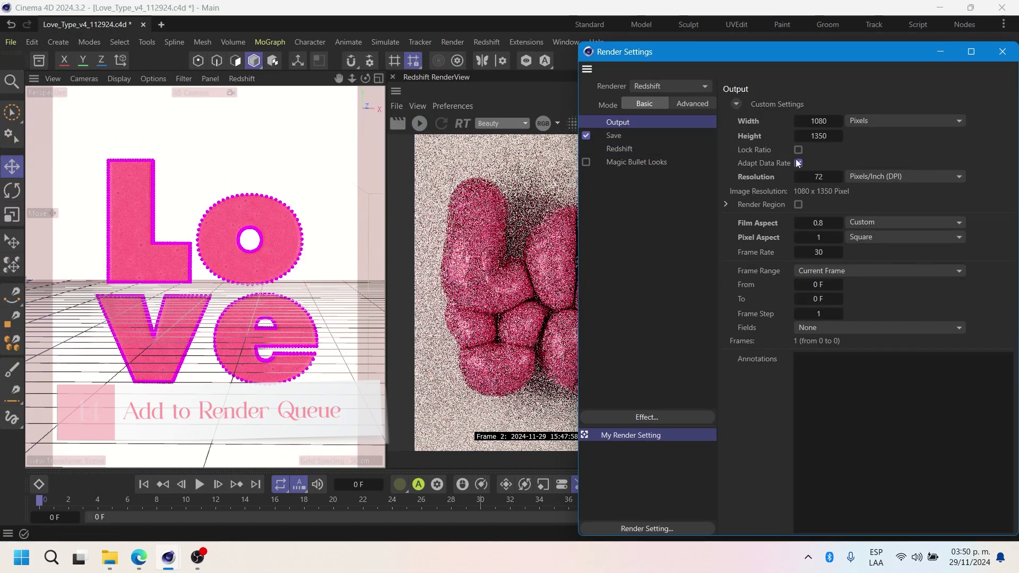
left_click(615, 136)
left_click(845, 154)
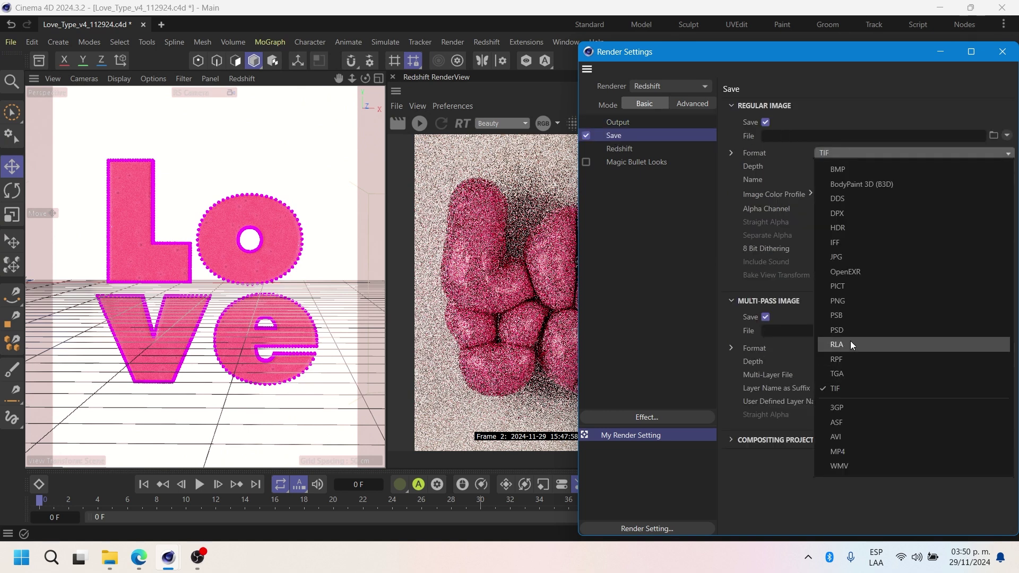
left_click(849, 301)
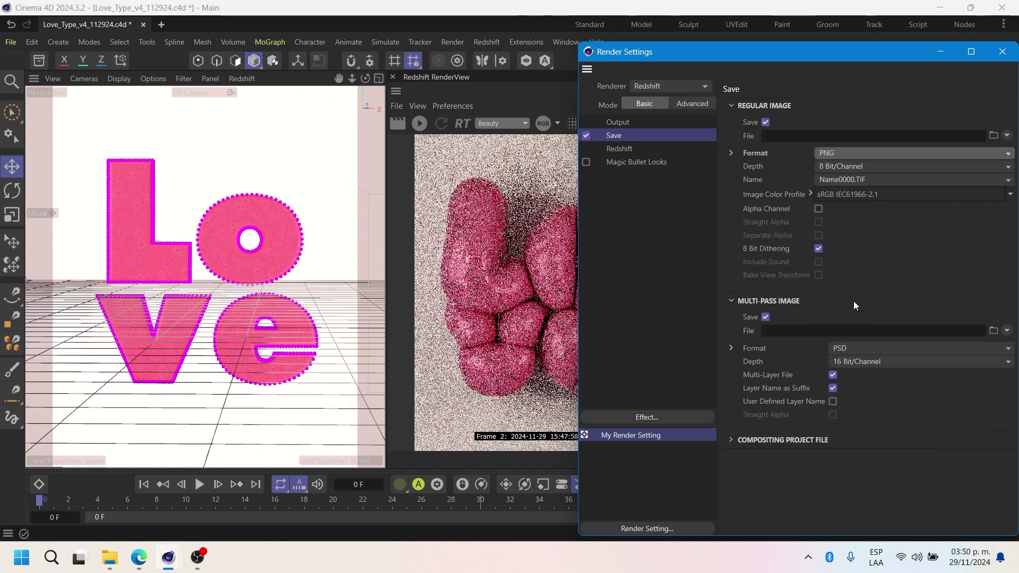
Step: Browse to the Love project folder for the output file and reuse the file name Love_Type_v4_112924
left_click(994, 135)
left_click(636, 99)
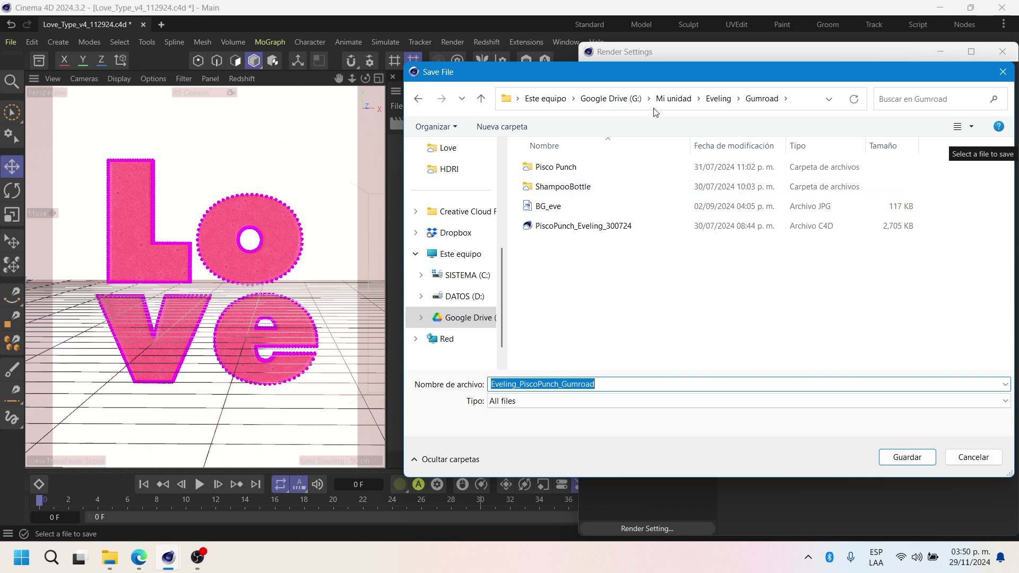
left_click(717, 99)
scroll(558, 265, "down", 1)
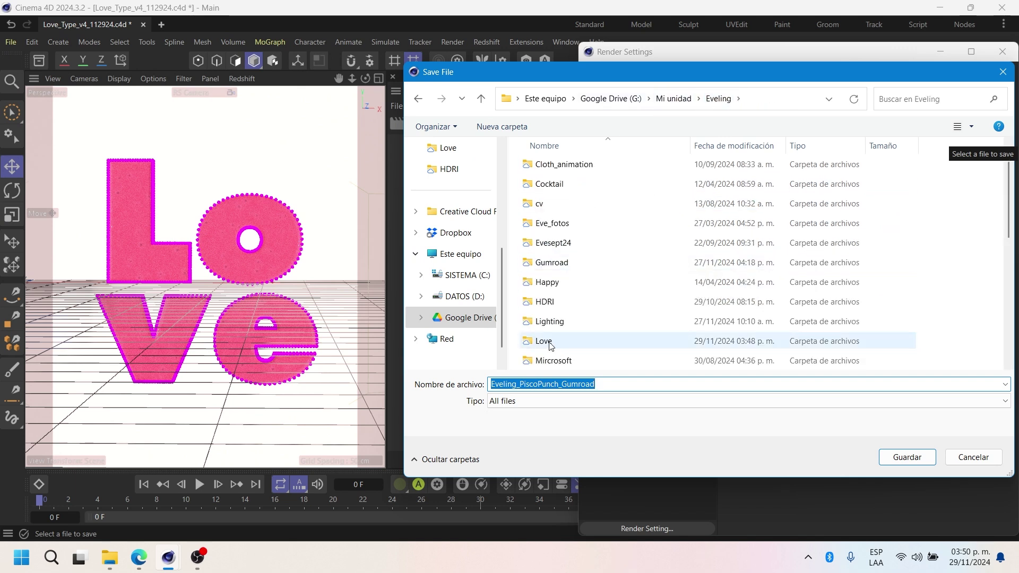
double_click(550, 344)
left_click(573, 246)
Step: Create a folder named Render inside the Love folder and set the image output path there
right_click(537, 292)
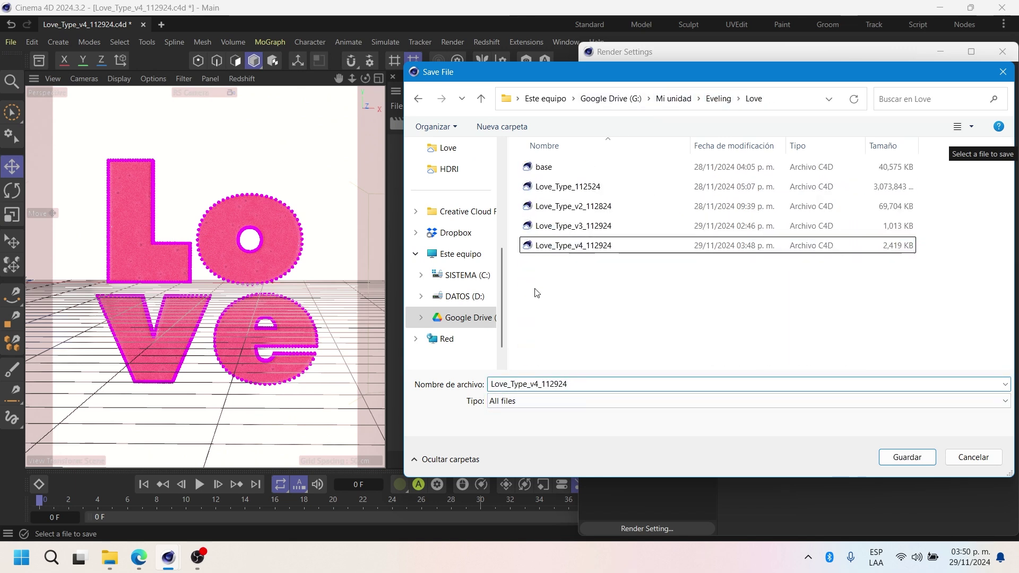
mouse_move(594, 416)
left_click(743, 234)
type("R")
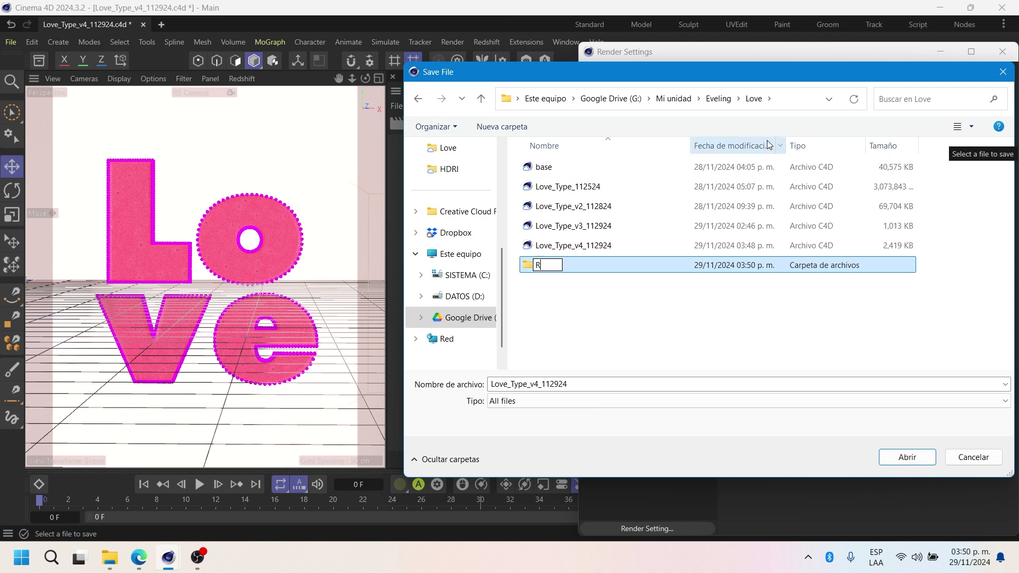
type("ender")
key("Return")
key("Return")
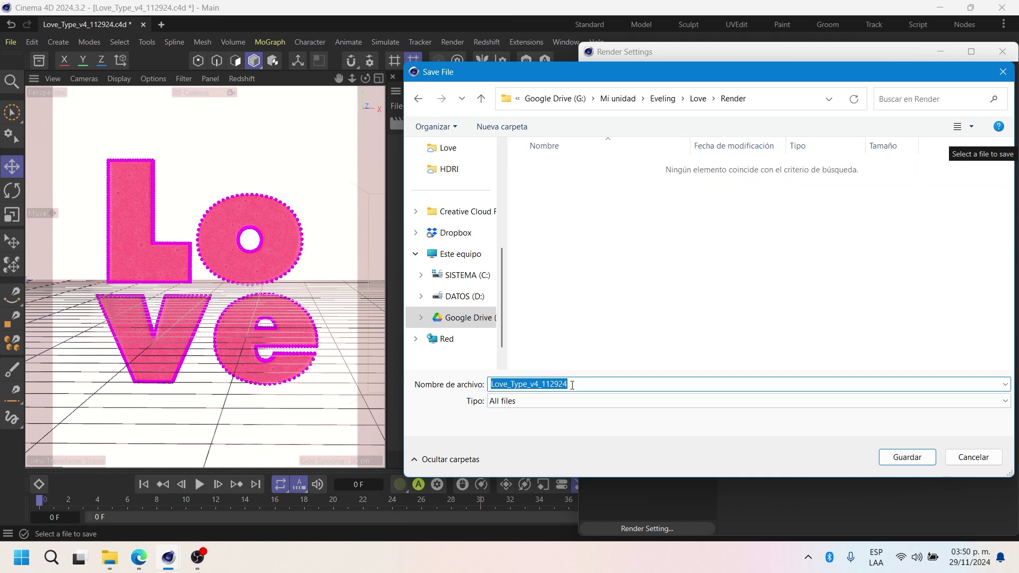
left_click(907, 458)
Step: Set the regular image depth to 16 Bit/Channel, review the other render settings, and close them
left_click(853, 168)
left_click(855, 201)
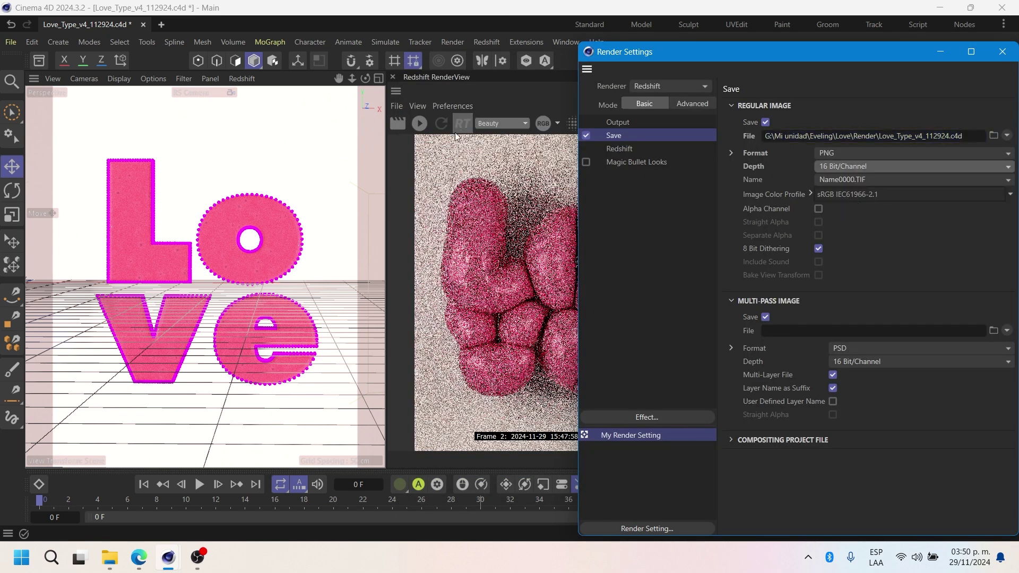
left_click(619, 149)
left_click(618, 122)
left_click(613, 135)
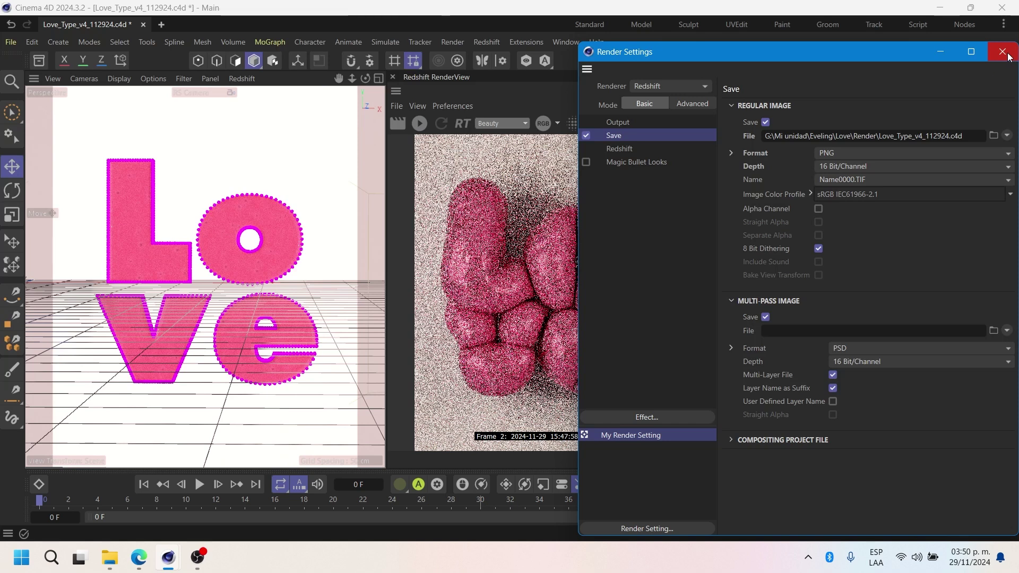
left_click(1003, 52)
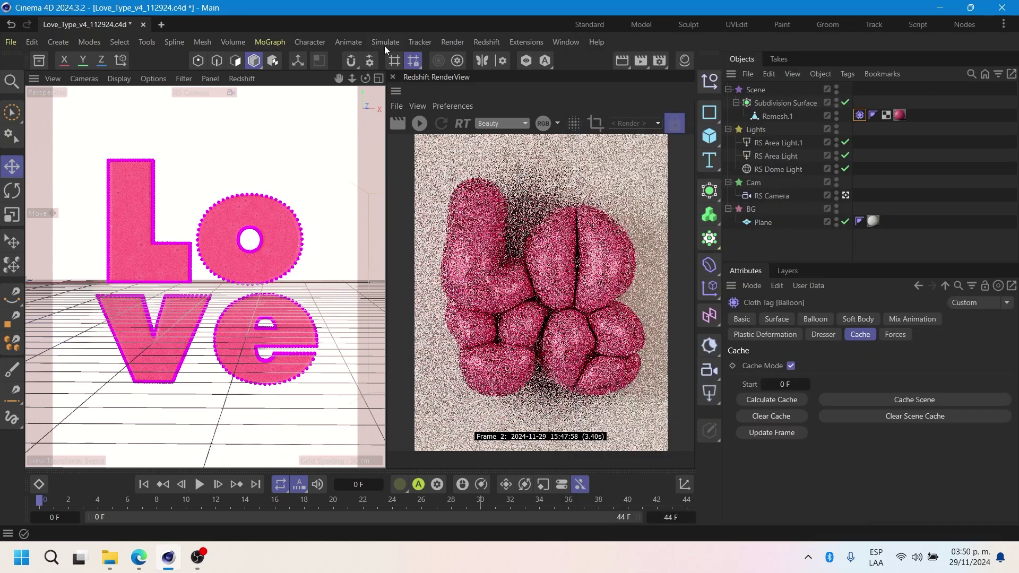
Step: Try to render the scene through the Render Queue, stopping the running job and closing the queue
left_click(453, 42)
left_click(487, 138)
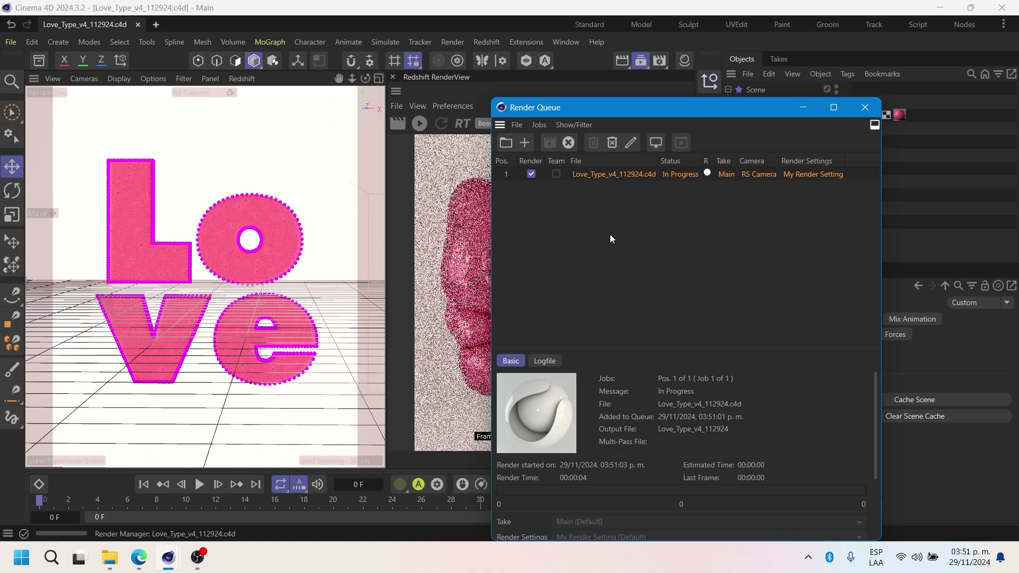
left_click_drag(584, 108, 361, 85)
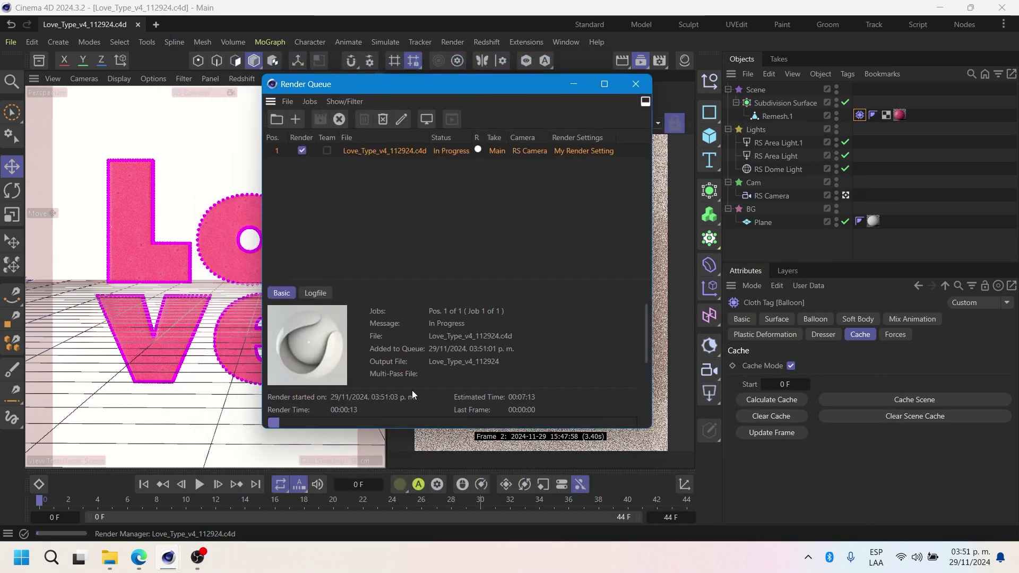
left_click(339, 119)
left_click(635, 84)
Step: Set the render output's frame range to All Frames and close the render settings
left_click(659, 60)
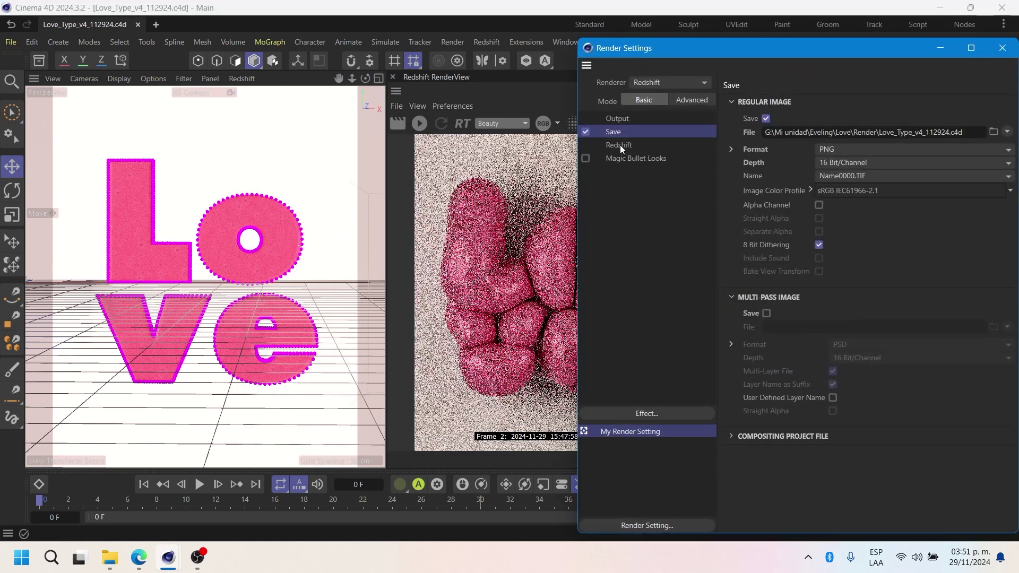
left_click(619, 145)
left_click(622, 119)
left_click(862, 267)
left_click(847, 313)
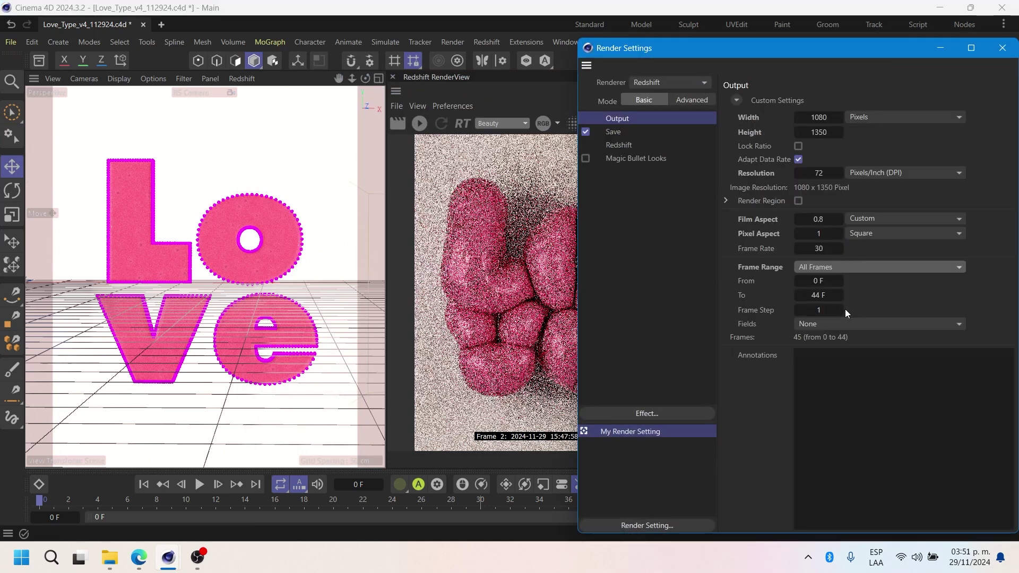
left_click(1003, 48)
Step: Add the updated scene to the Render Queue and start rendering only the new job
left_click(453, 42)
left_click(486, 229)
left_click(501, 328)
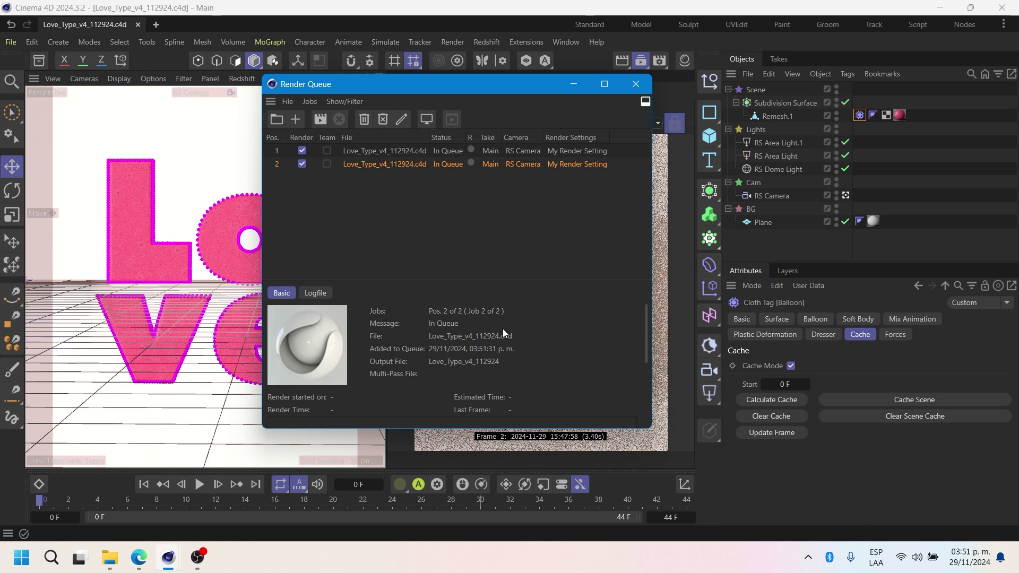
left_click(320, 122)
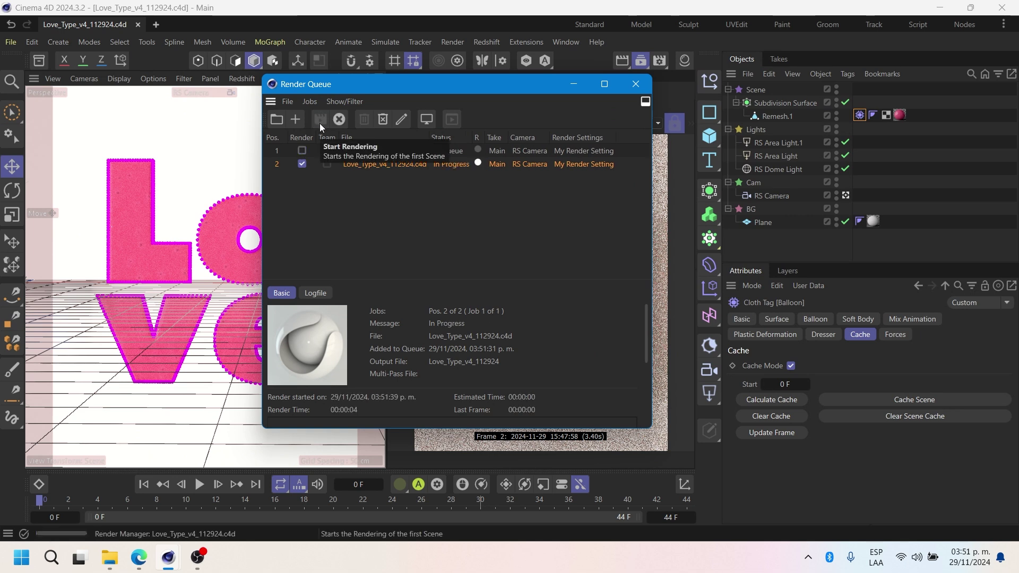